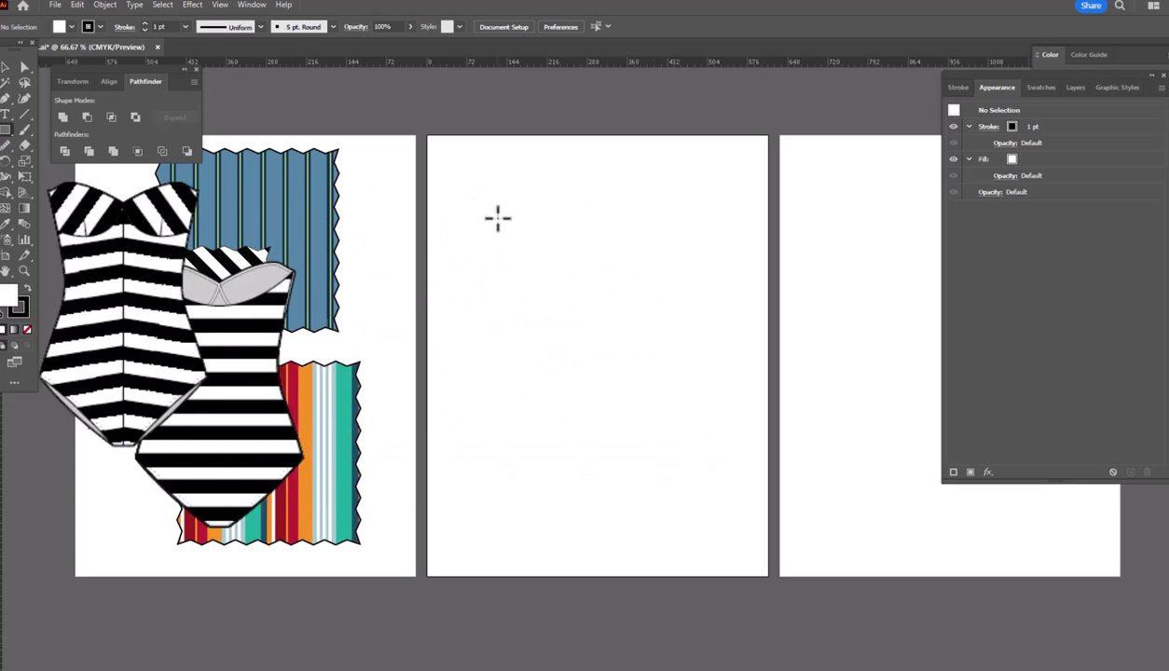
# - Draw a tall narrow rectangle on the middle artboard and Alt-drag an identical copy beside it
pyautogui.moveTo(499, 218); pyautogui.dragTo(514, 321)
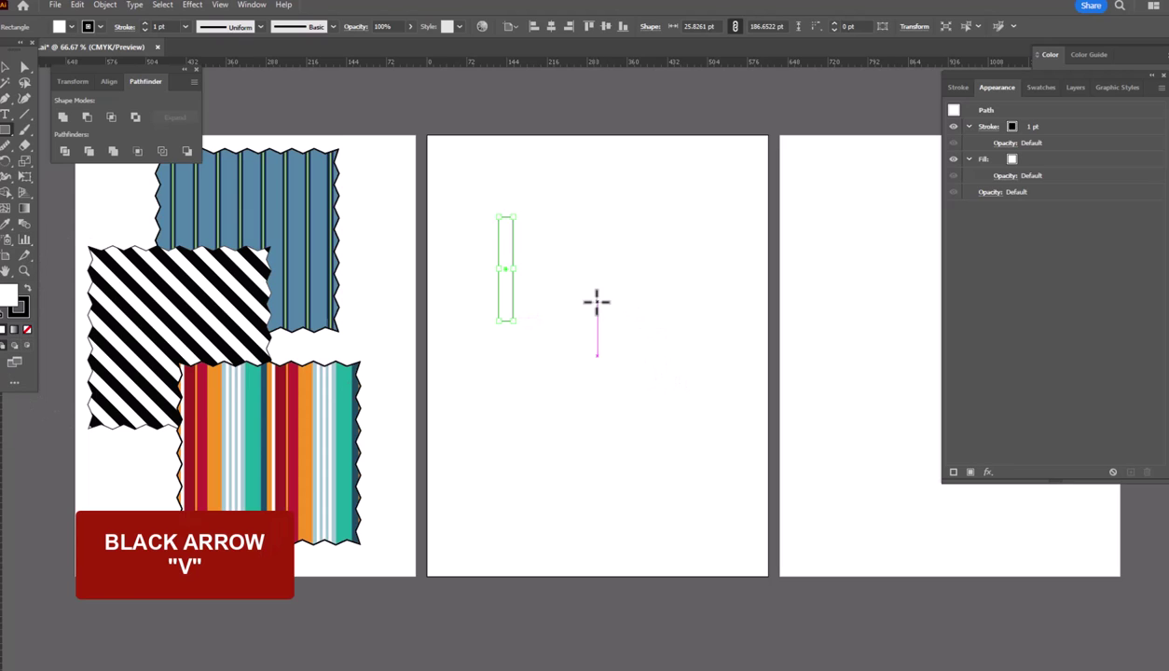
pyautogui.press('v')
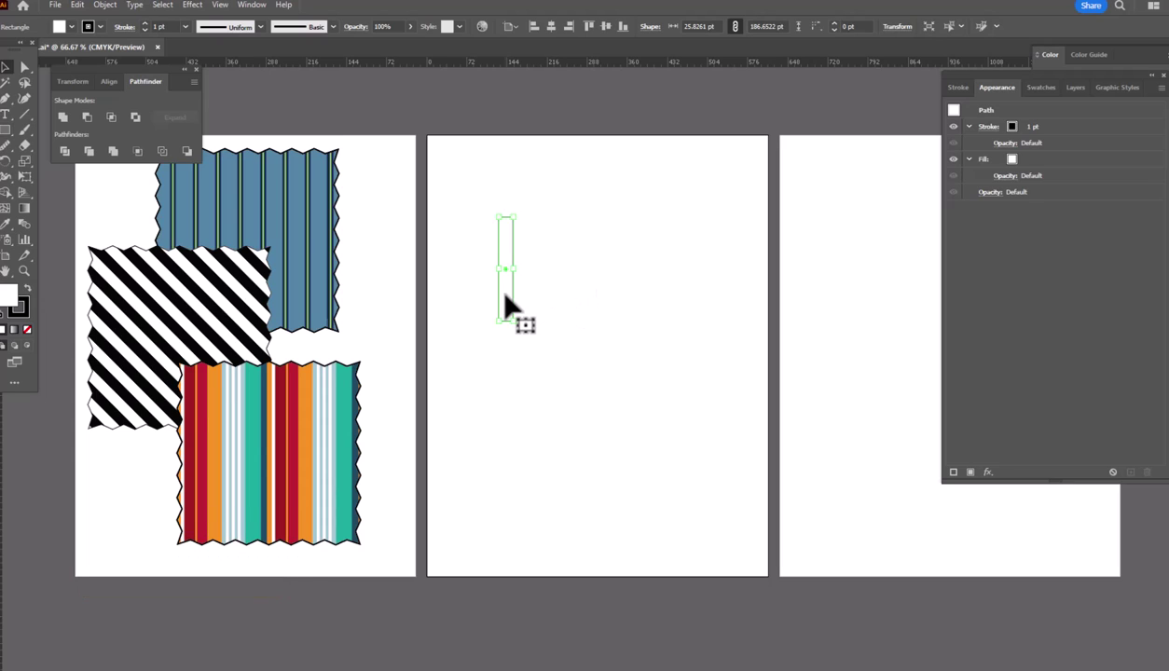
pyautogui.moveTo(505, 305); pyautogui.dragTo(524, 303)
pyautogui.click(575, 334)
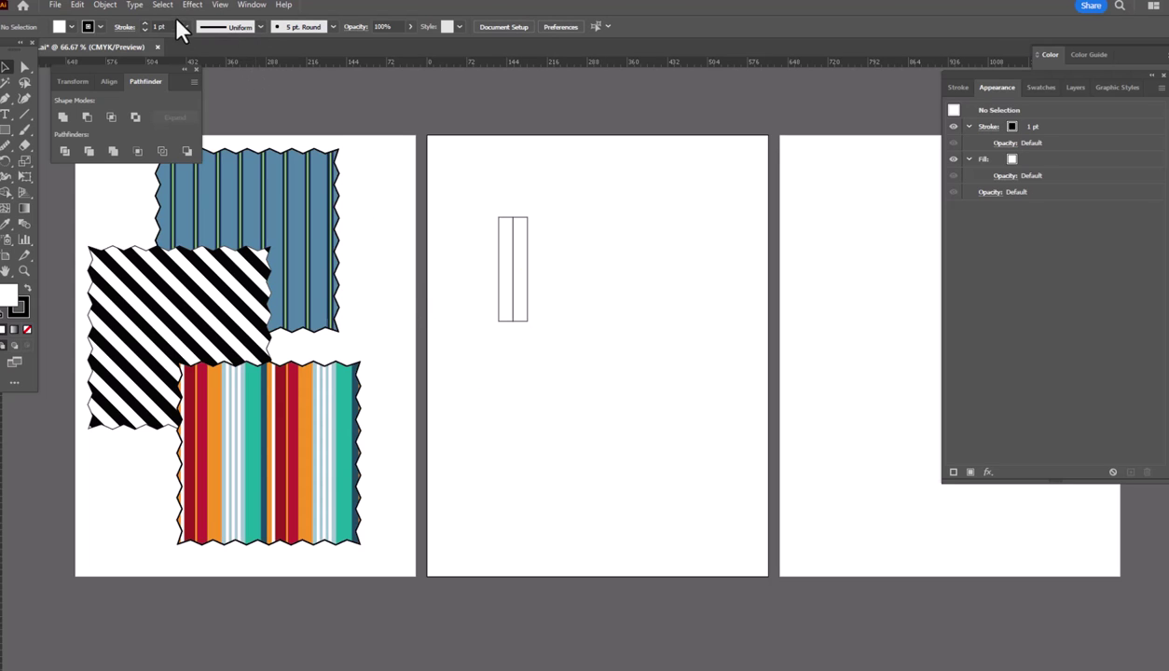
pyautogui.click(216, 6)
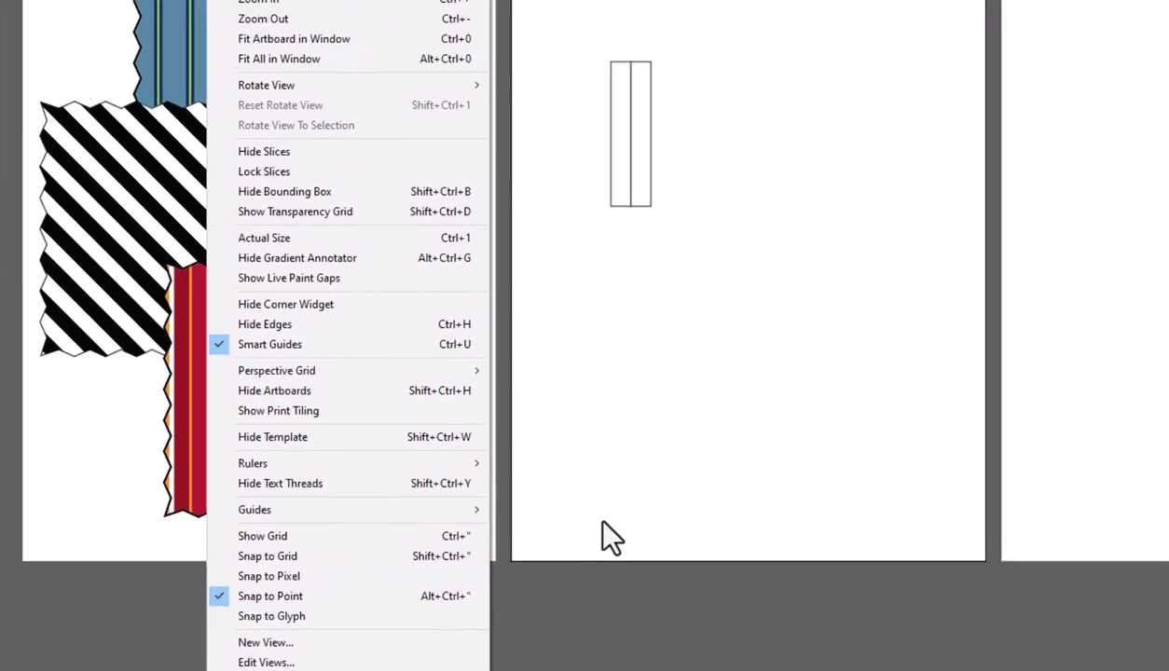
pyautogui.click(800, 306)
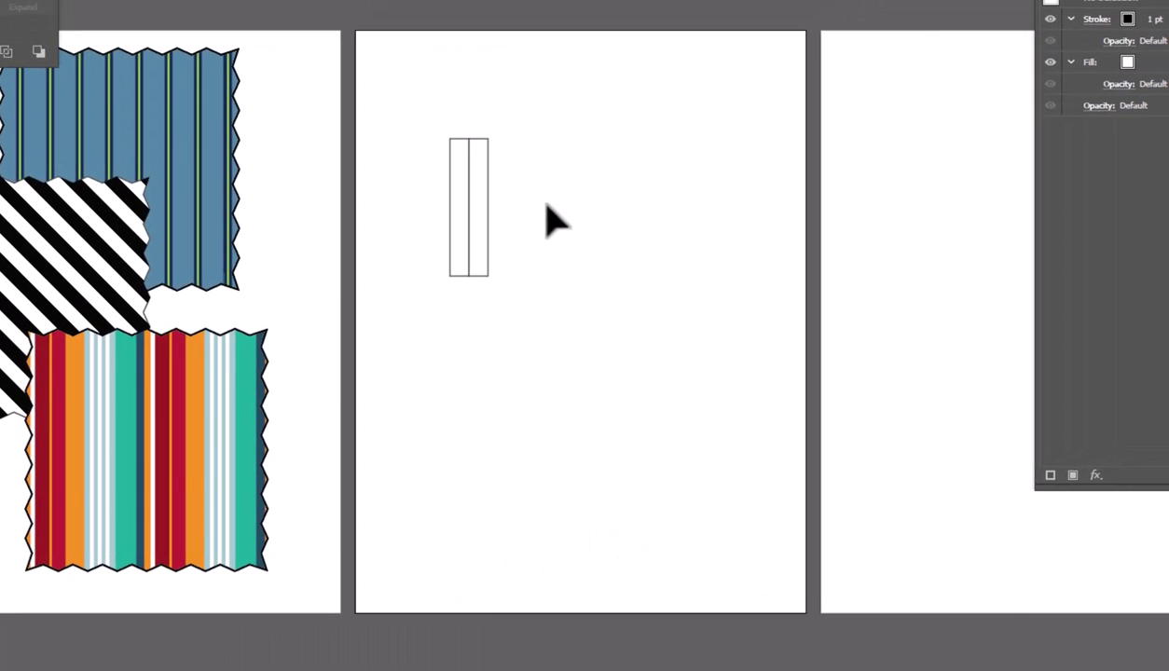
# - Fill the left rectangle with black
pyautogui.moveTo(394, 73); pyautogui.dragTo(471, 280)
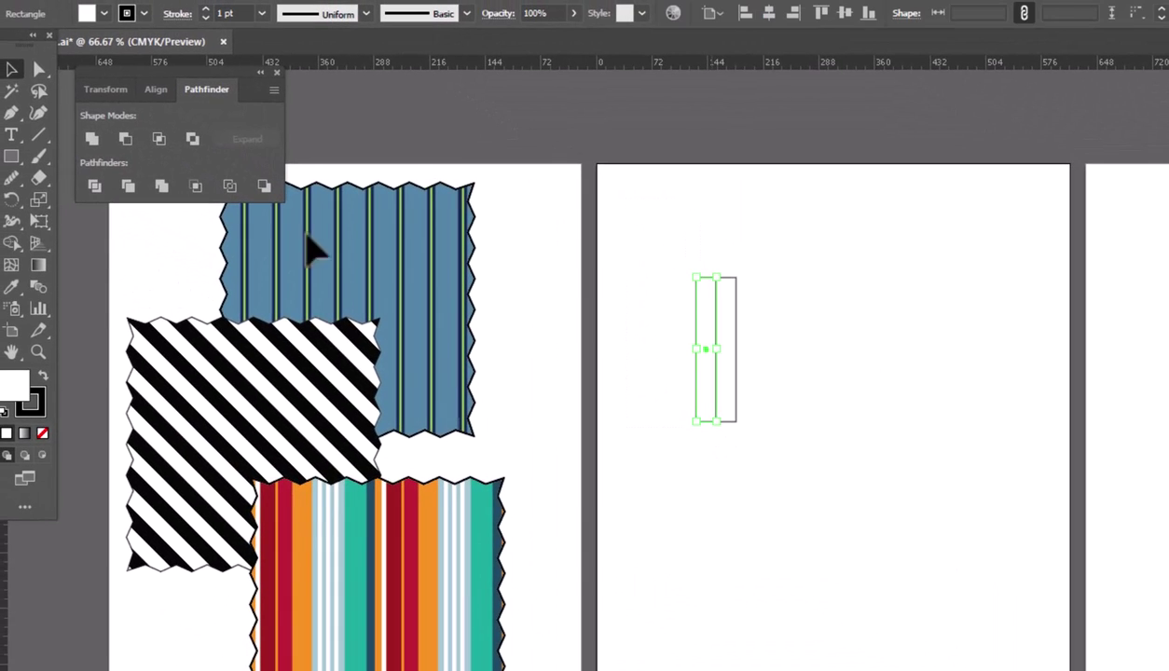
pyautogui.click(103, 13)
pyautogui.click(84, 54)
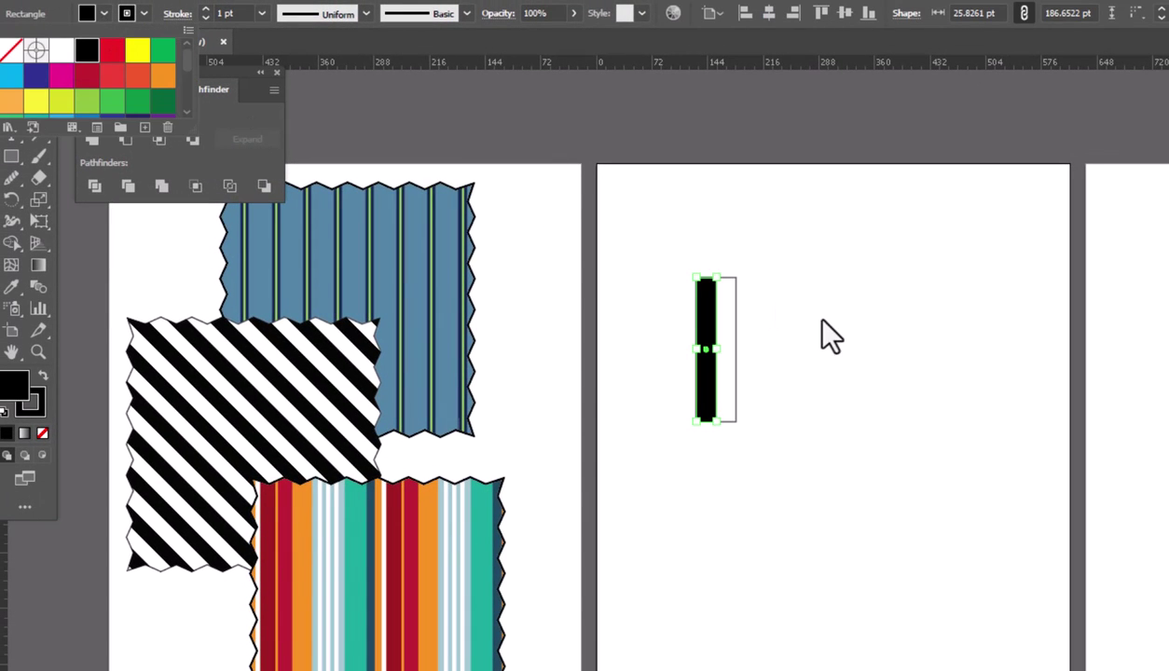
# - Move the black-and-white rectangle pair above the artboards onto the pasteboard
pyautogui.moveTo(733, 223); pyautogui.dragTo(755, 463)
pyautogui.moveTo(671, 259); pyautogui.dragTo(783, 489)
pyautogui.moveTo(701, 509); pyautogui.dragTo(663, 234)
pyautogui.click(788, 424)
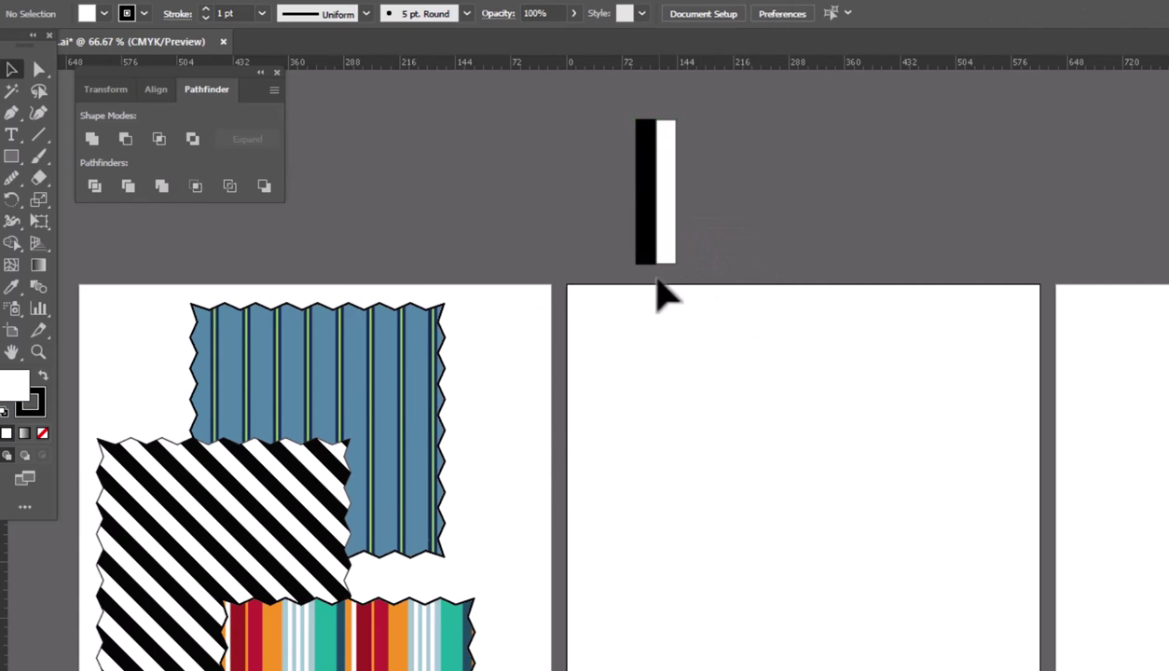
# - Set the stroke of both stripe rectangles to None
pyautogui.moveTo(611, 97); pyautogui.dragTo(737, 282)
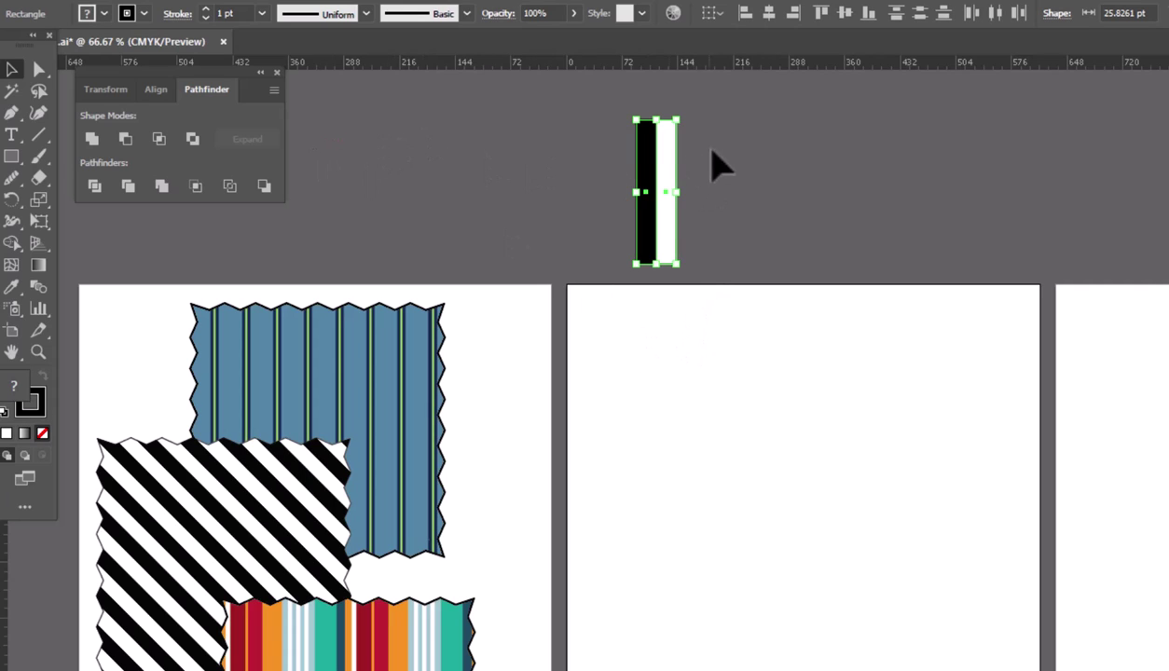
pyautogui.click(142, 14)
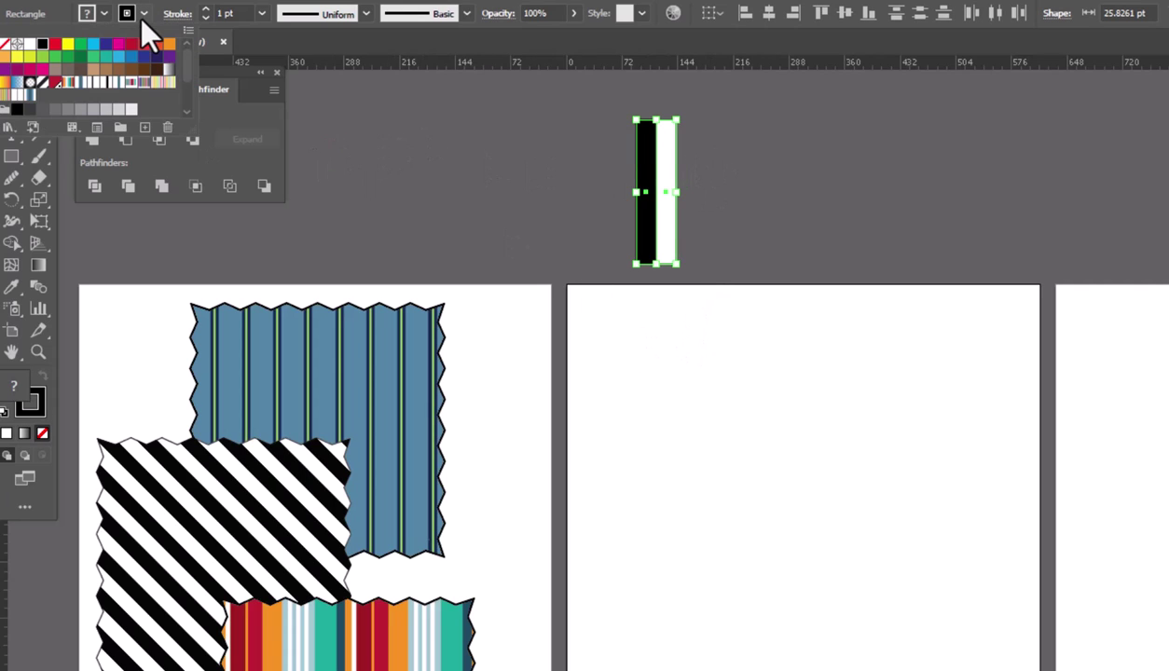
pyautogui.click(7, 46)
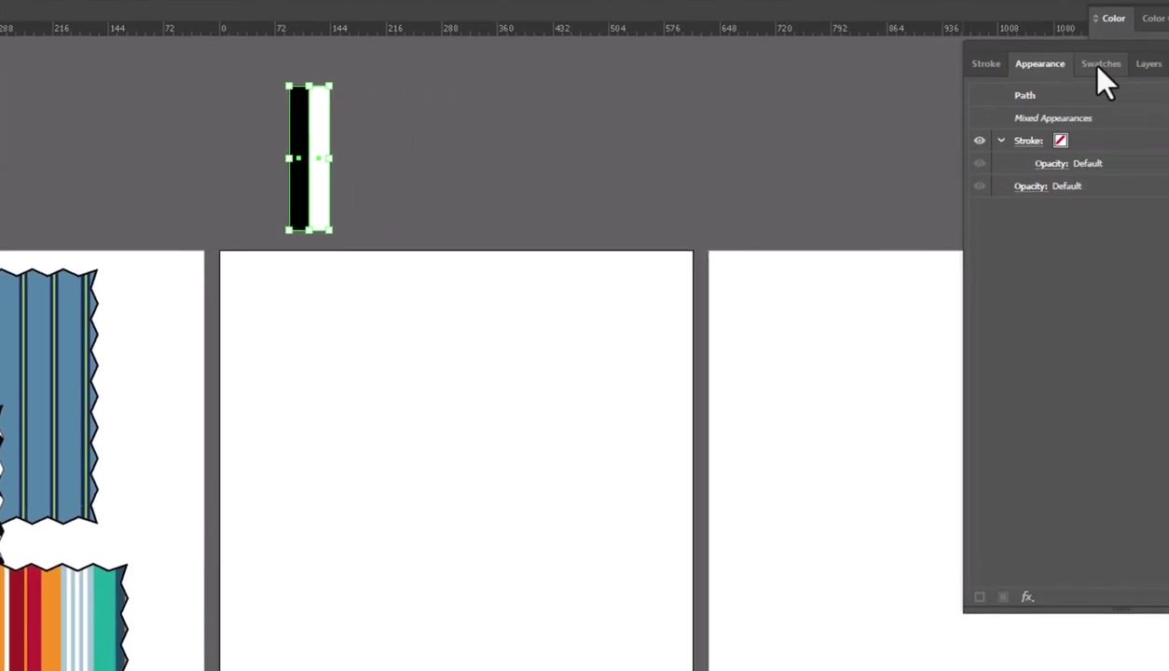
# - Drag the black-and-white bars into the Swatches panel to create a stripe pattern swatch
pyautogui.click(1091, 64)
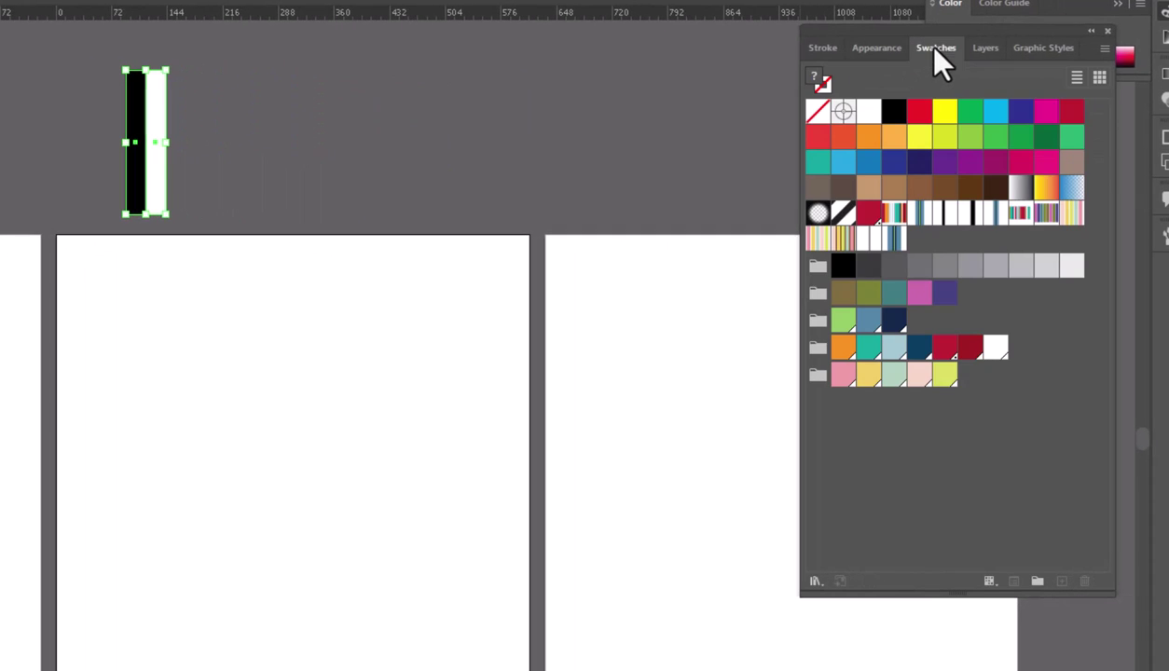
pyautogui.moveTo(147, 168); pyautogui.dragTo(959, 472)
pyautogui.moveTo(147, 431); pyautogui.dragTo(107, 351)
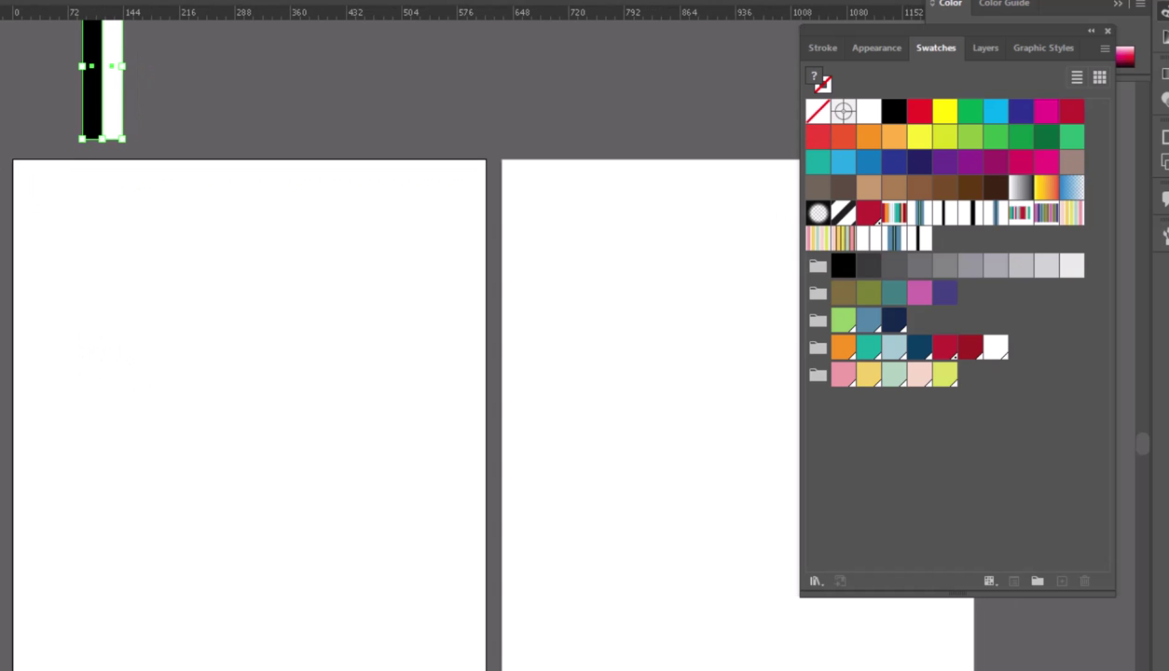
# - Draw a large rectangle over the middle artboard and fill it with the black-and-white stripe pattern
pyautogui.moveTo(43, 191)
pyautogui.mouseDown()
pyautogui.moveTo(396, 670)
pyautogui.moveTo(457, 670)
pyautogui.mouseUp()
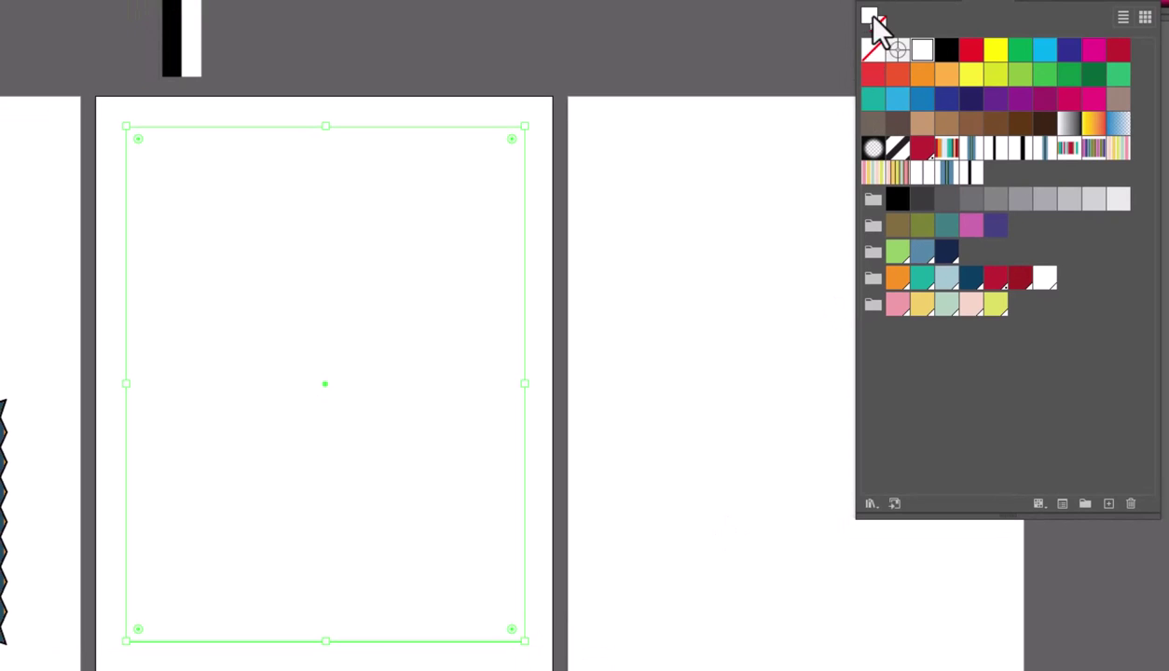
pyautogui.click(970, 173)
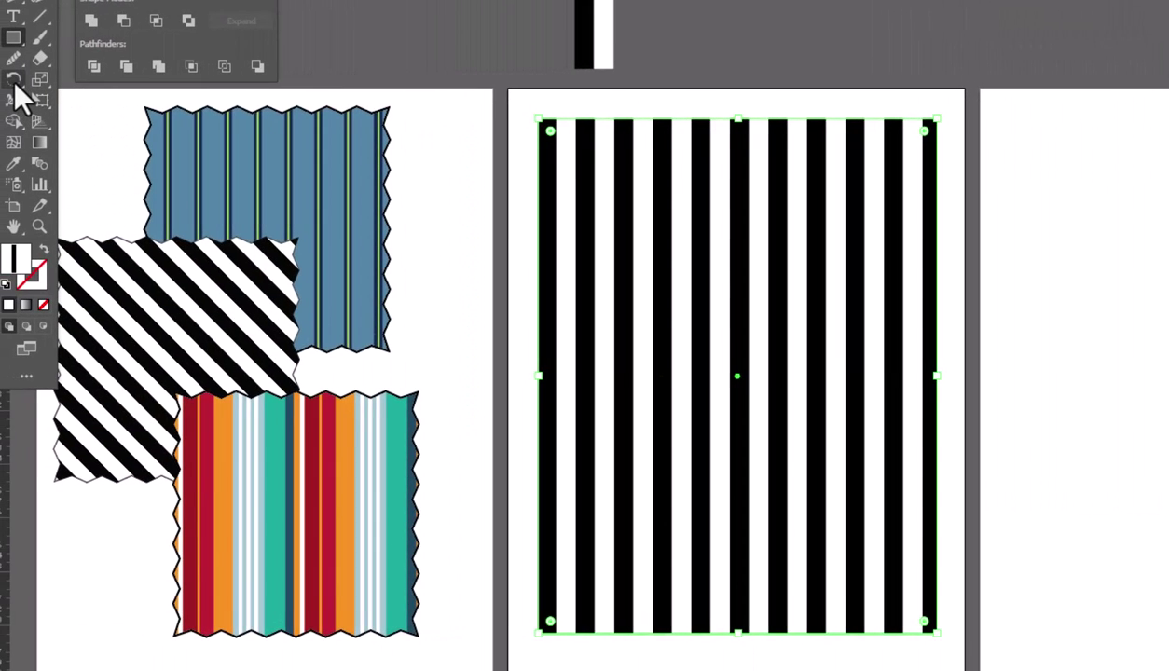
# - Rotate the stripe pattern 45° with Transform Objects unchecked so only the pattern turns
pyautogui.doubleClick(14, 80)
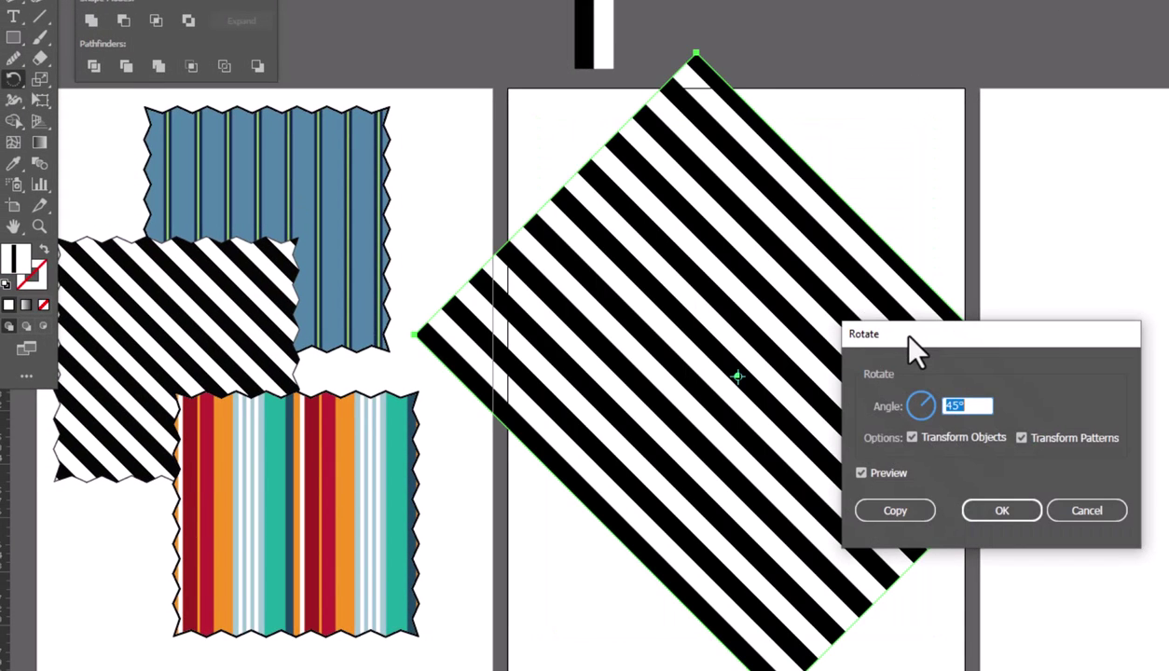
pyautogui.moveTo(914, 350); pyautogui.dragTo(906, 18)
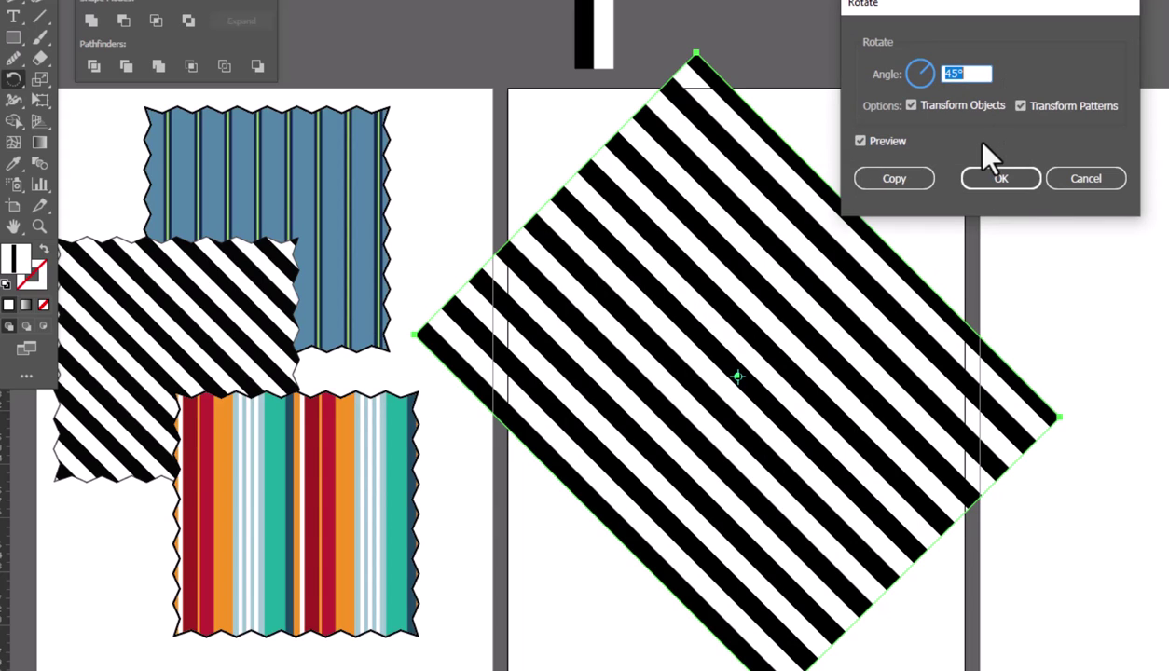
pyautogui.click(911, 105)
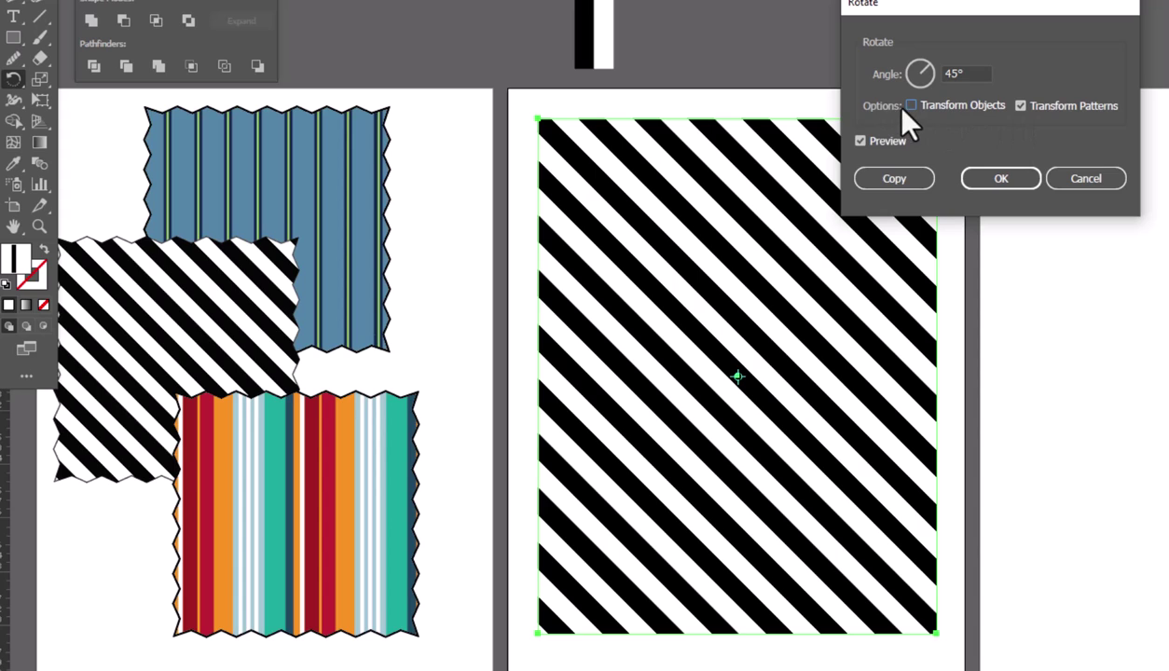
pyautogui.click(989, 180)
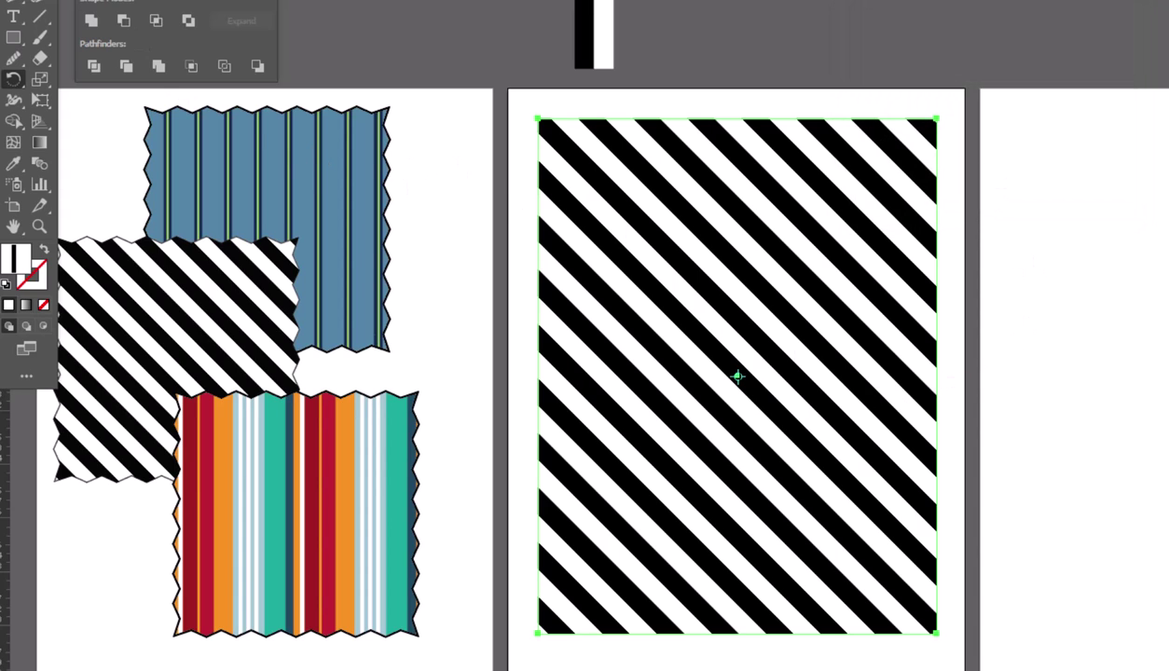
# - Move the diagonal-striped rectangle to the right artboard and draw a tall blue-grey rectangle on the middle one
pyautogui.press('v')
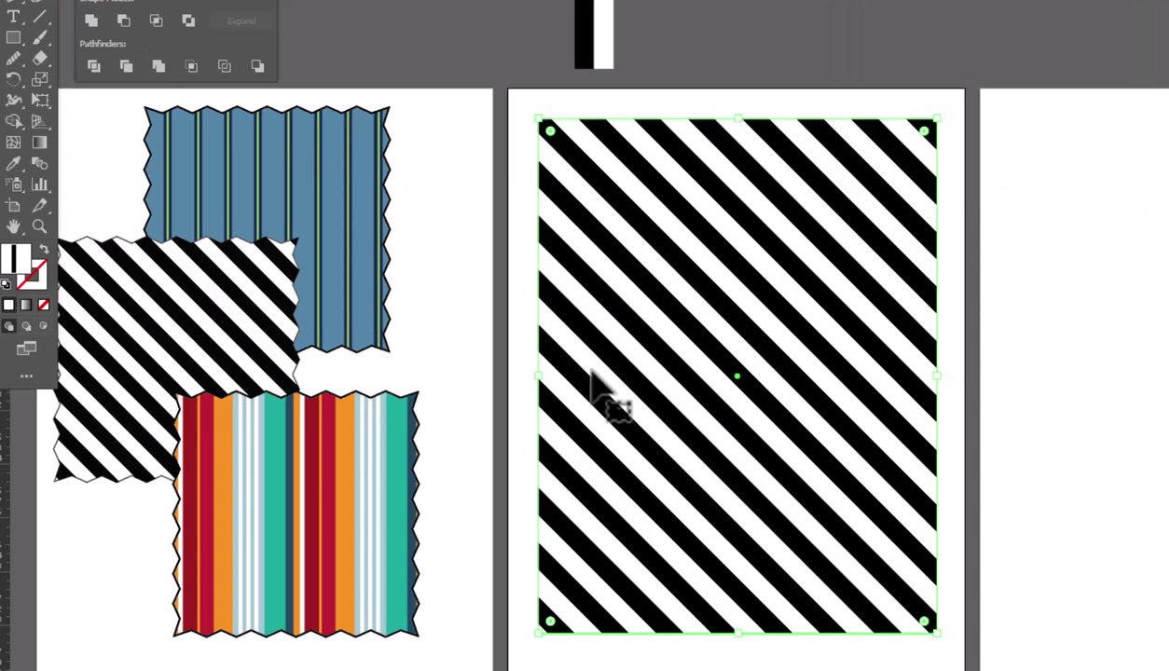
pyautogui.moveTo(601, 392); pyautogui.dragTo(1064, 380)
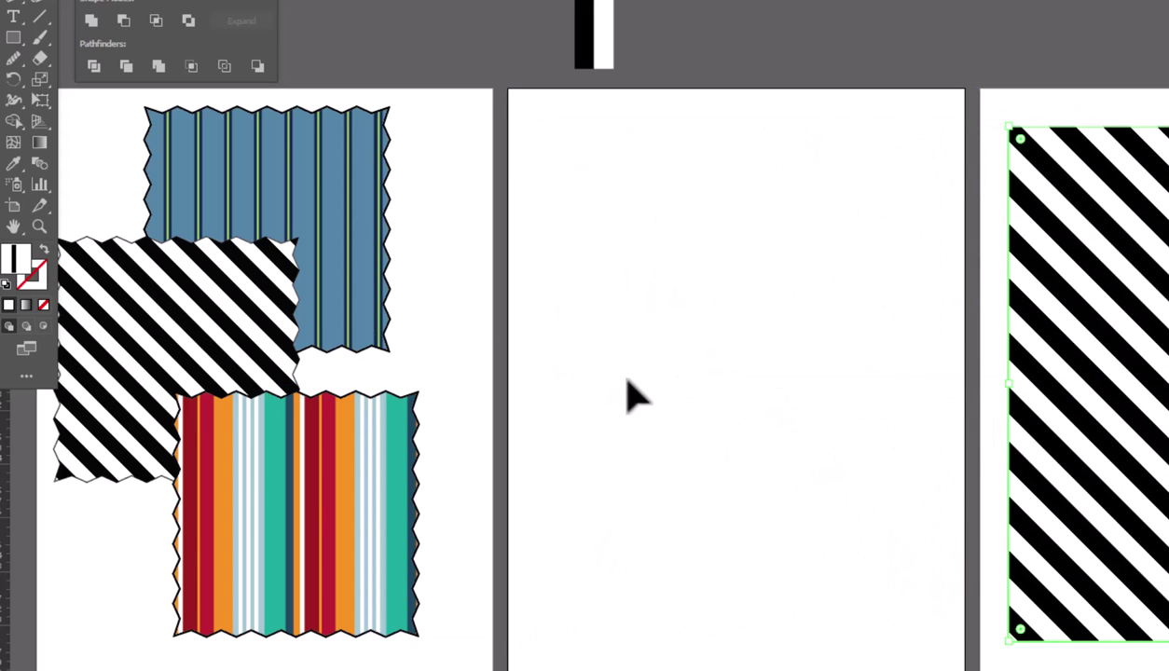
pyautogui.click(14, 38)
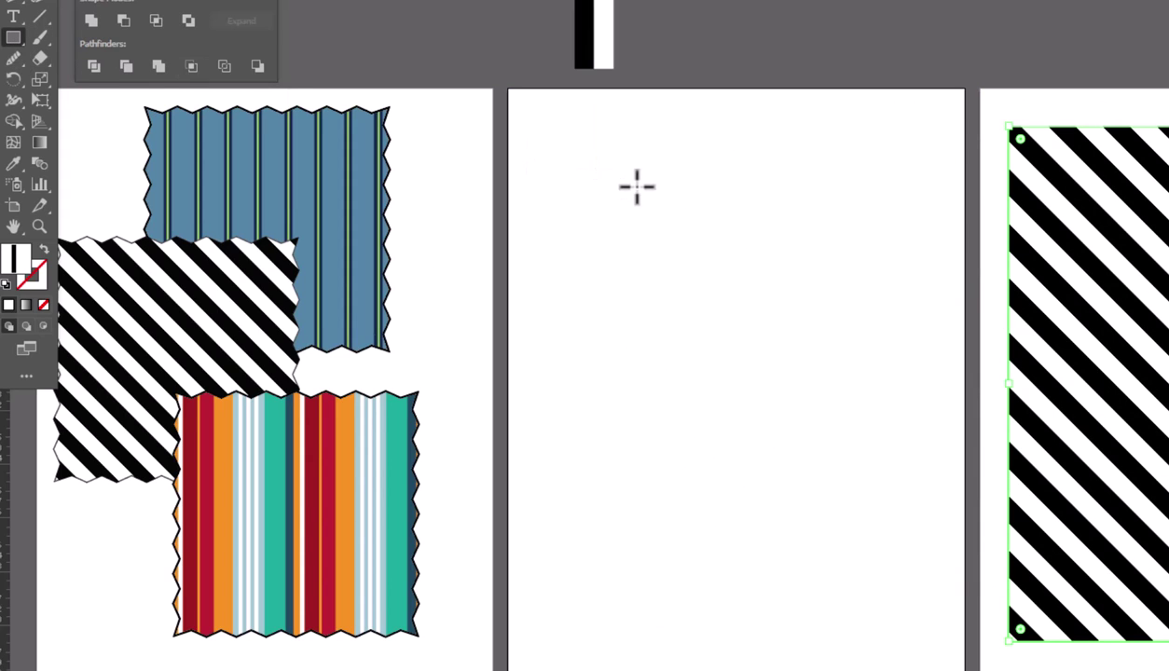
pyautogui.moveTo(646, 187); pyautogui.dragTo(702, 366)
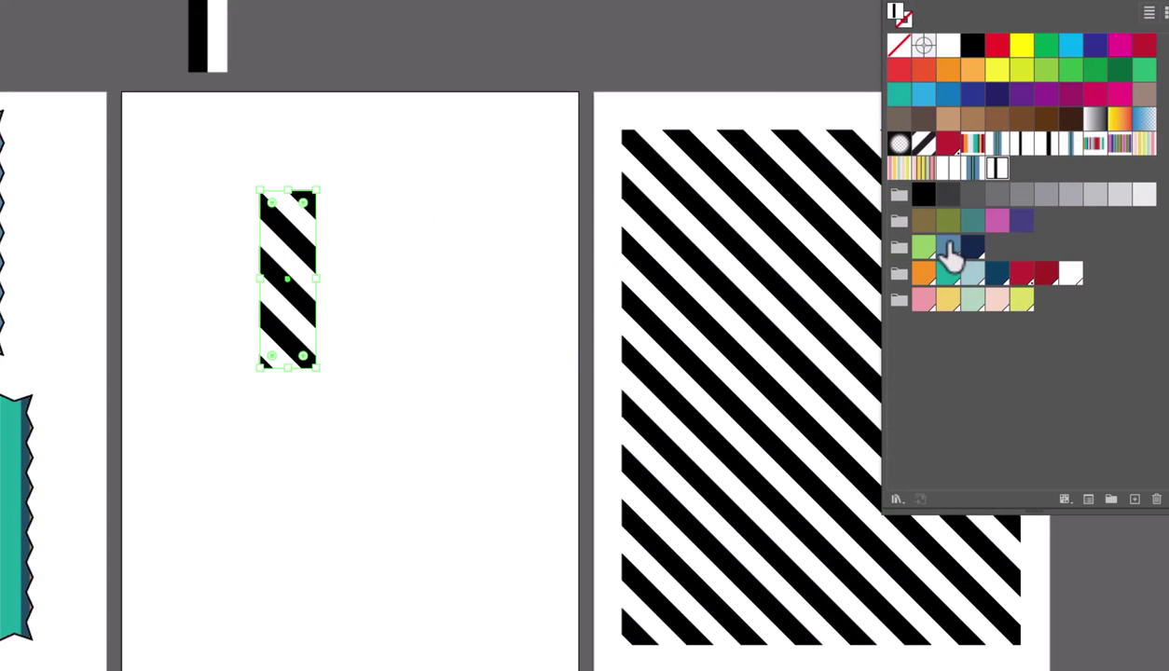
pyautogui.click(947, 248)
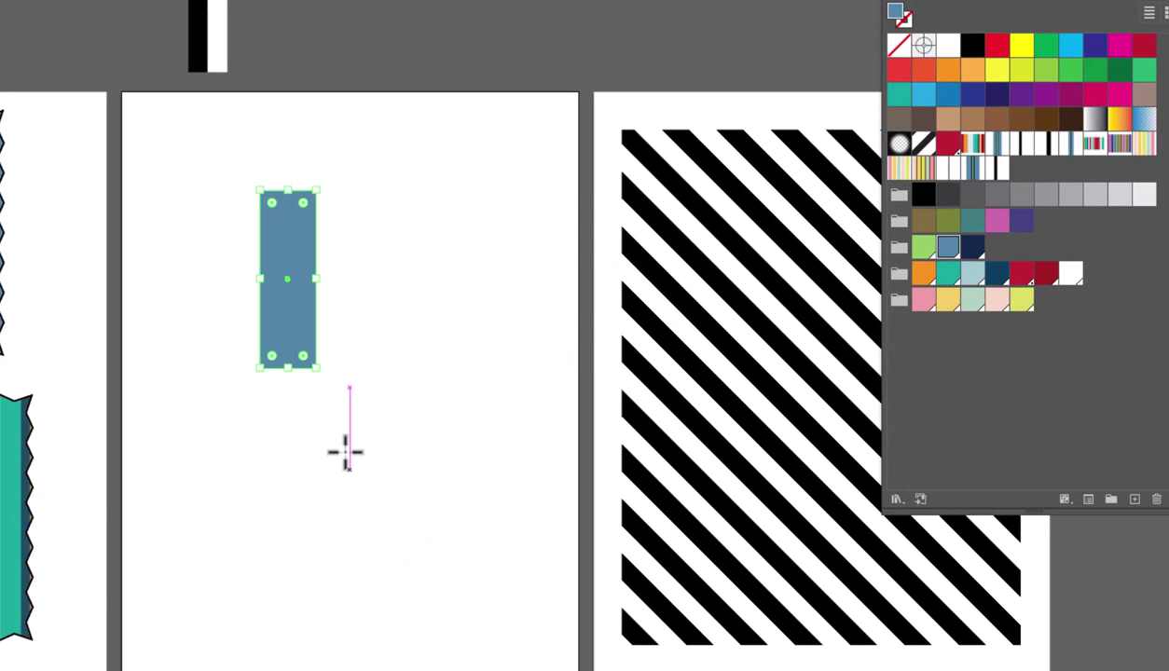
# - Paste a copy in front and narrow it to a dark navy strip at the left edge
pyautogui.hotkey('ctrl', 'c')
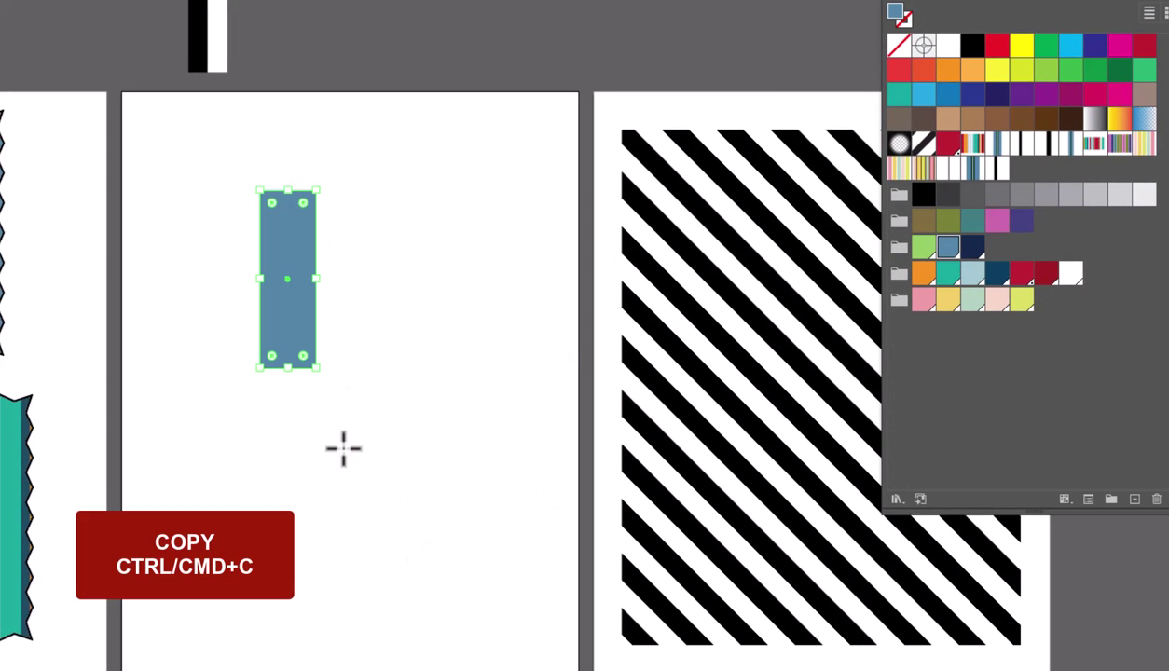
pyautogui.hotkey('ctrl', 'f')
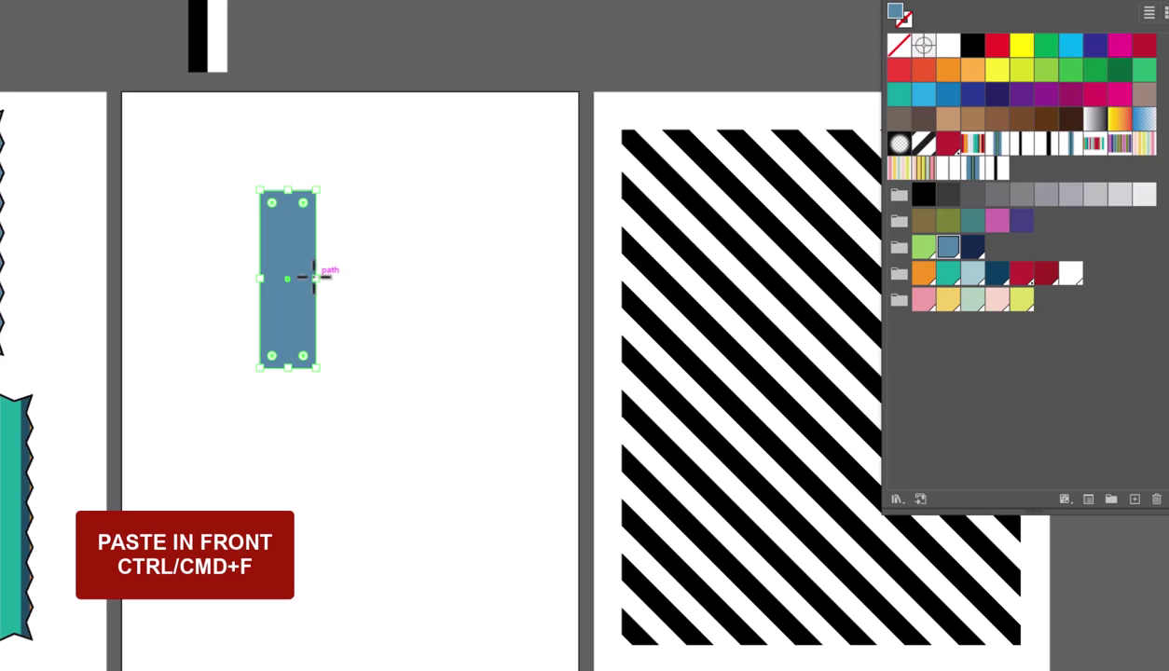
pyautogui.moveTo(315, 277); pyautogui.dragTo(308, 273)
pyautogui.hotkey('ctrl', 'z')
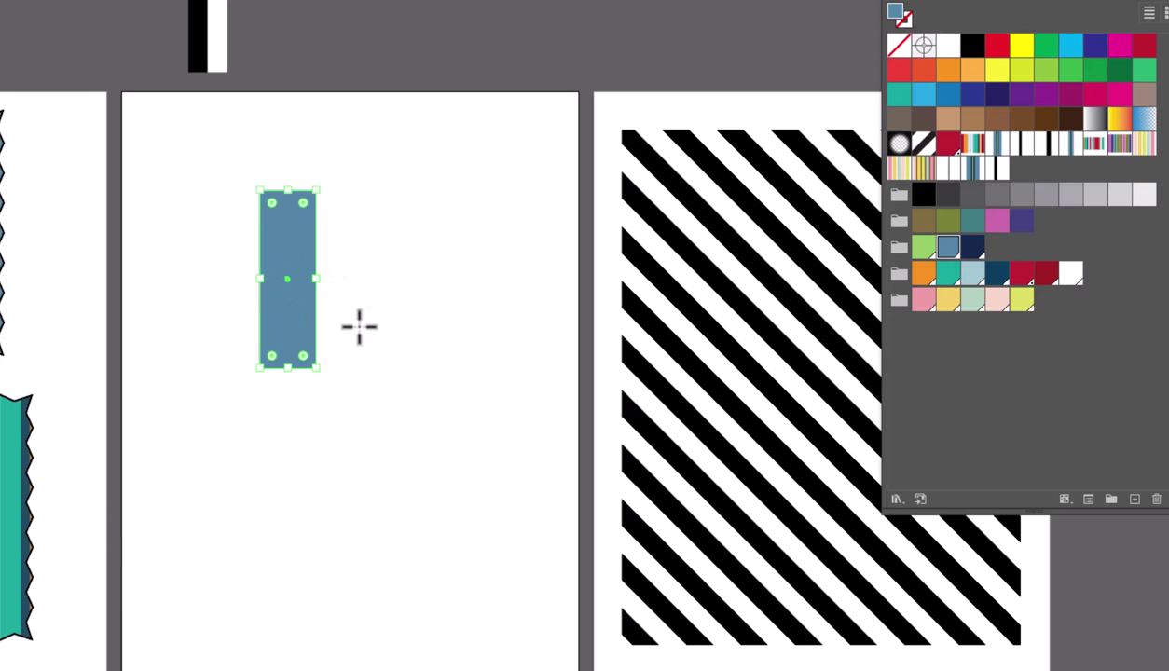
pyautogui.moveTo(318, 283); pyautogui.dragTo(276, 283)
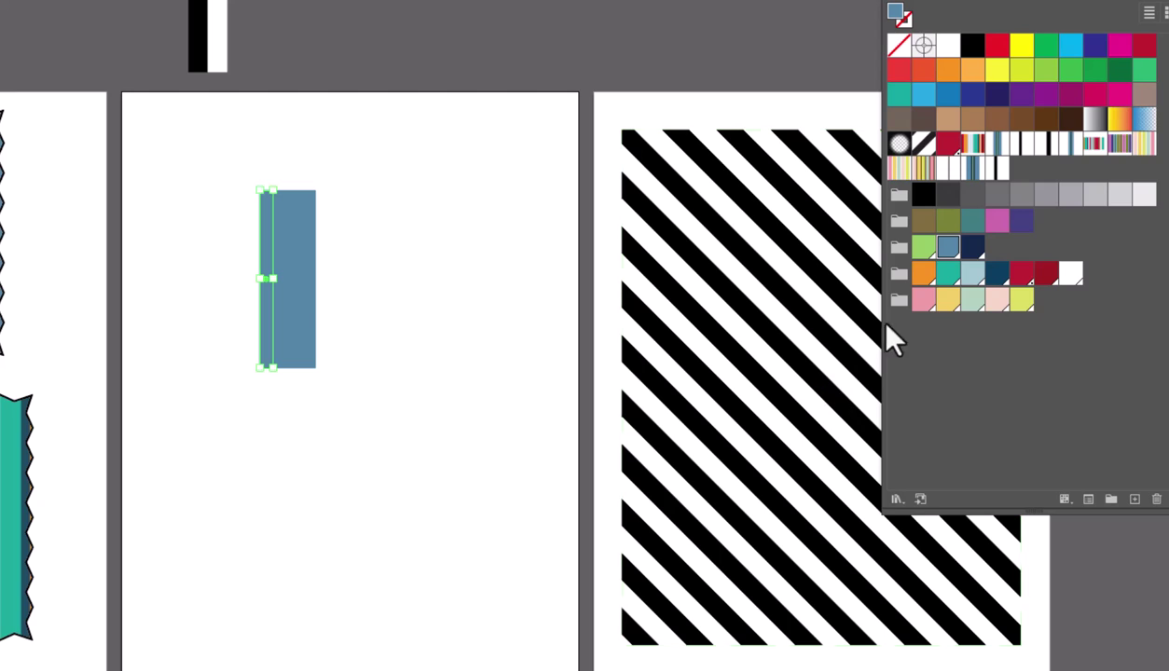
pyautogui.click(972, 247)
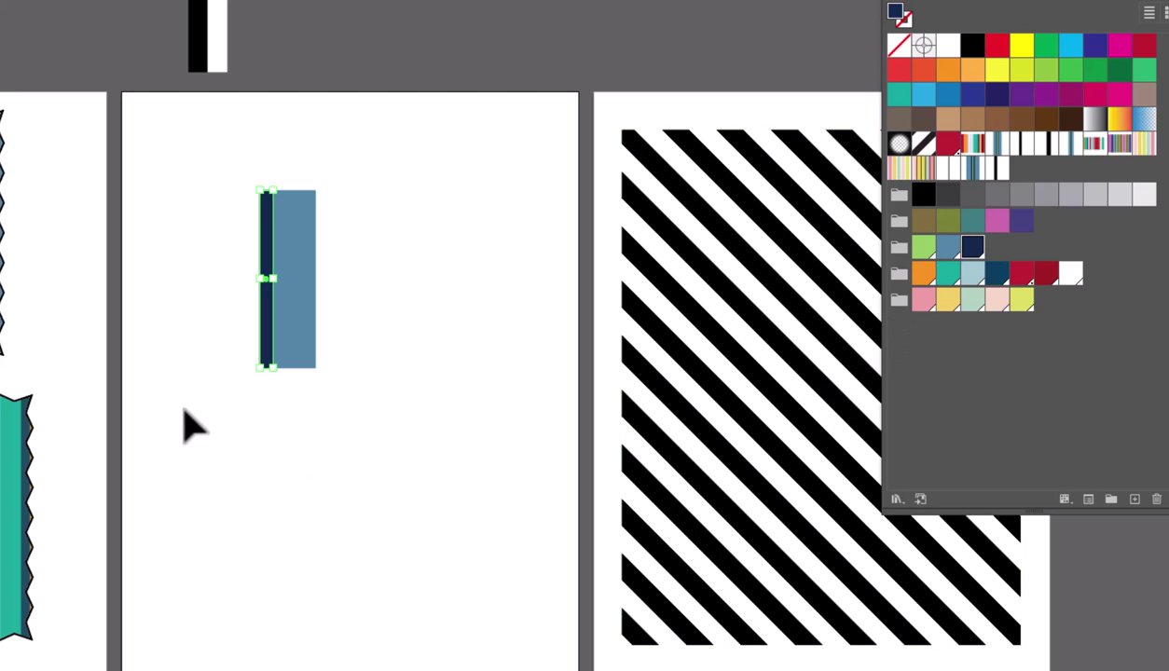
# - Zoom in, paste a copy of the navy strip narrowed to about 10 pt, and fill it light green
pyautogui.press('z')
pyautogui.moveTo(204, 162); pyautogui.dragTo(390, 317)
pyautogui.press('space')
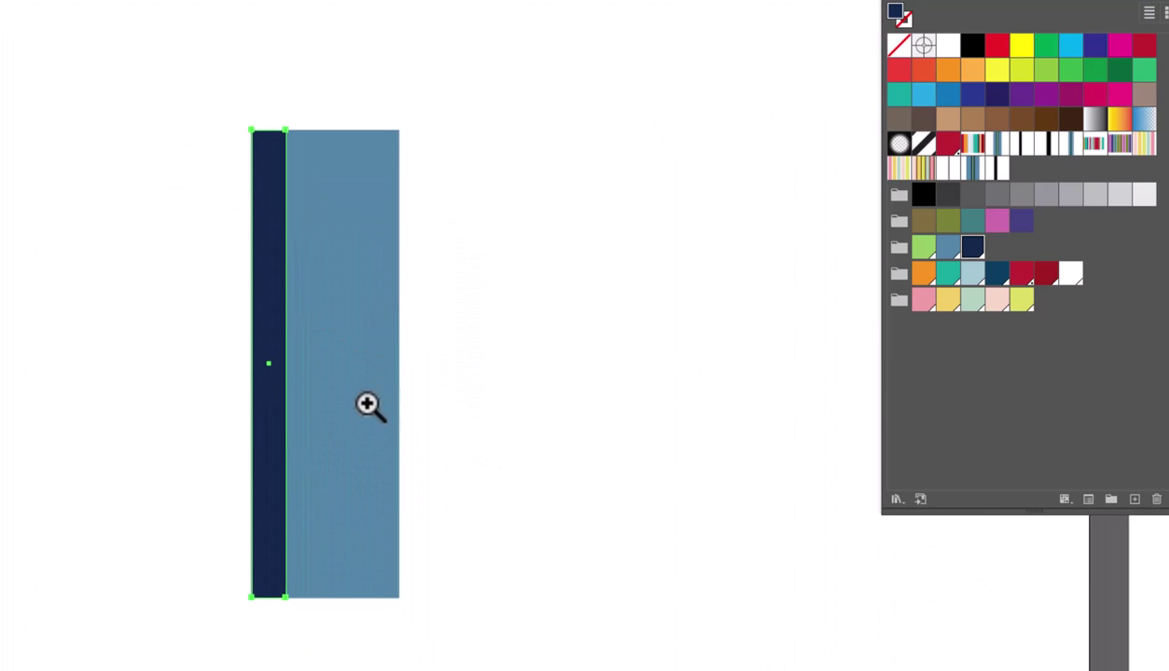
pyautogui.hotkey('ctrl', 'c')
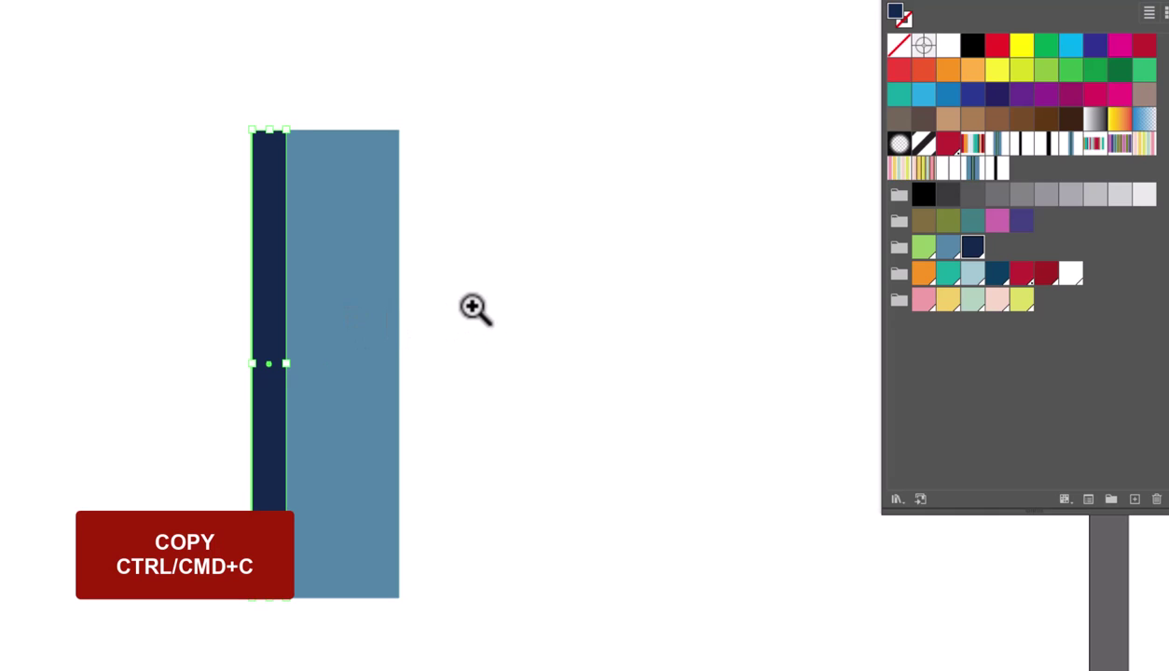
pyautogui.hotkey('ctrl', 'f')
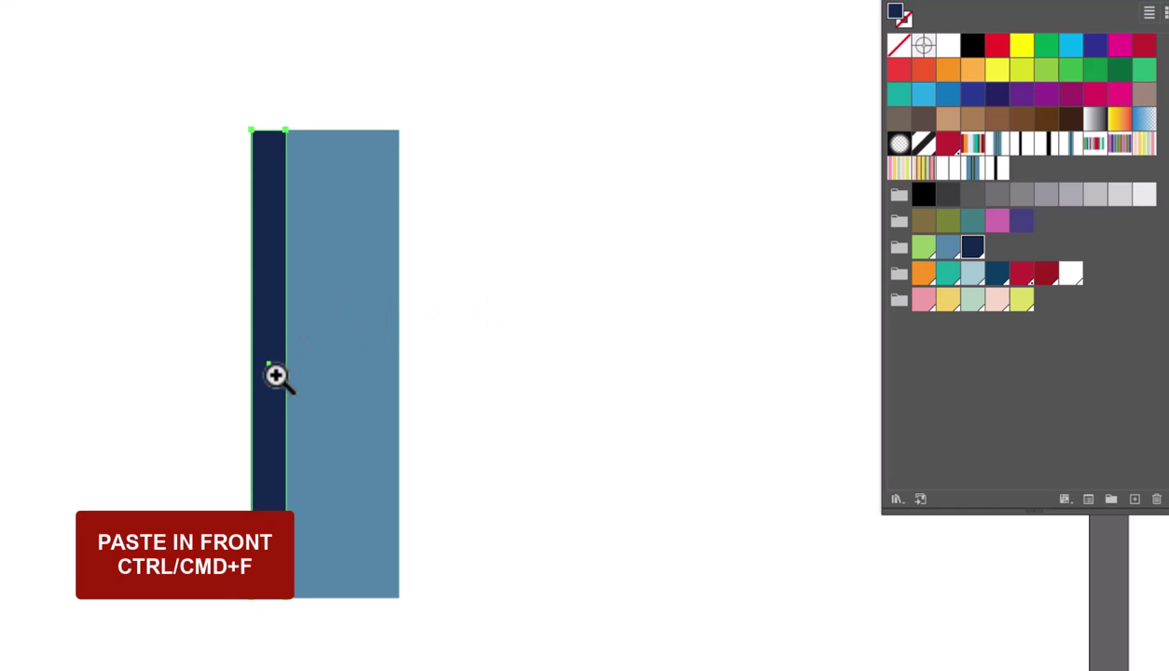
pyautogui.moveTo(287, 366); pyautogui.dragTo(266, 368)
pyautogui.click(924, 248)
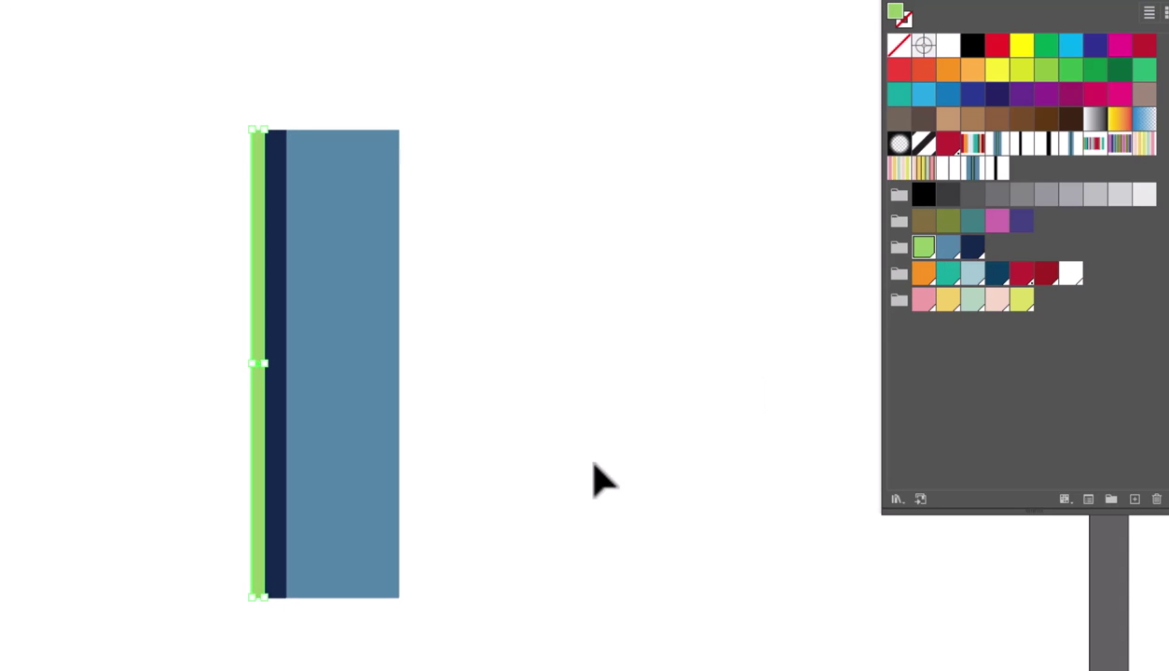
pyautogui.click(602, 481)
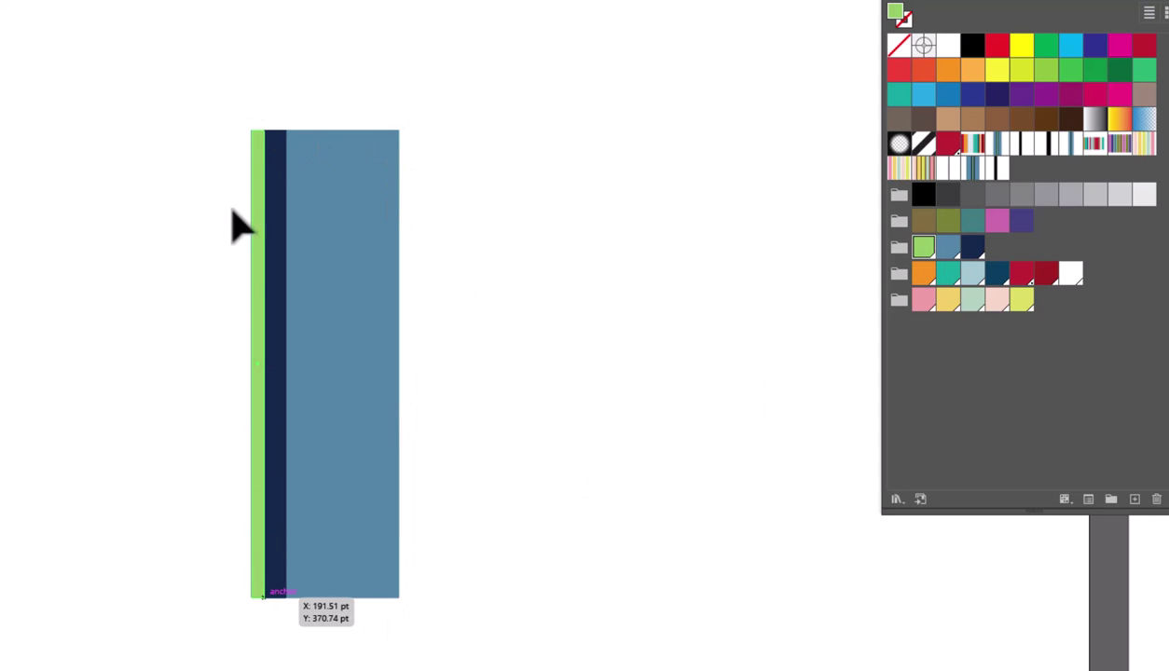
pyautogui.moveTo(225, 99); pyautogui.dragTo(462, 654)
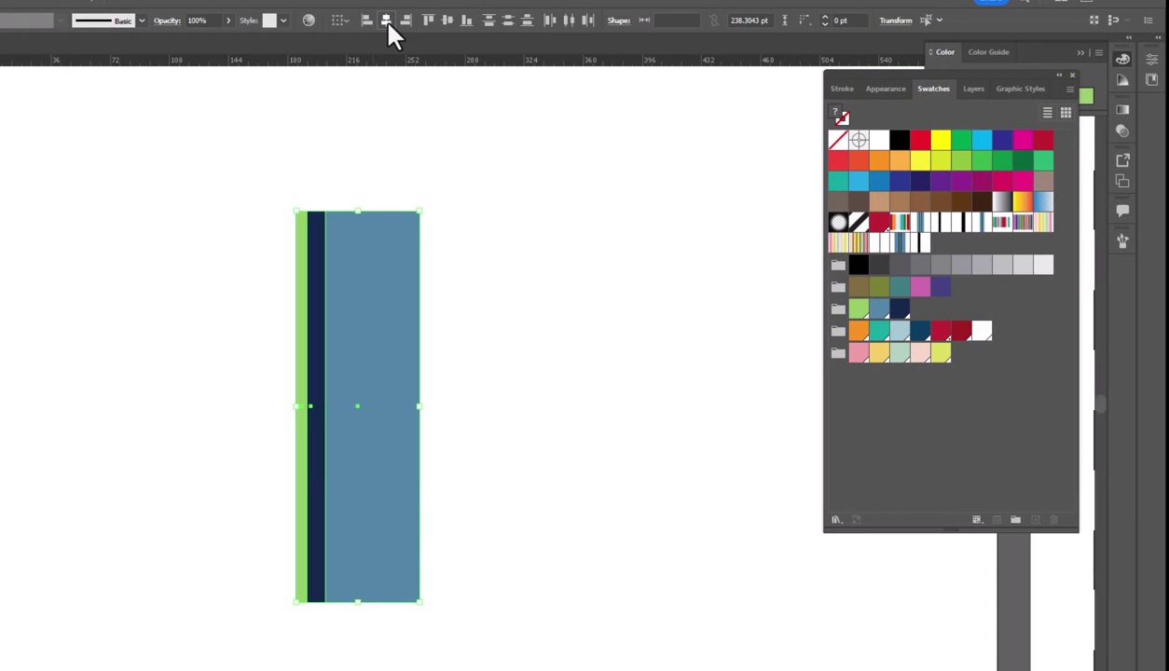
# - Centre the three stripes horizontally and make the blue rectangle narrower
pyautogui.click(387, 20)
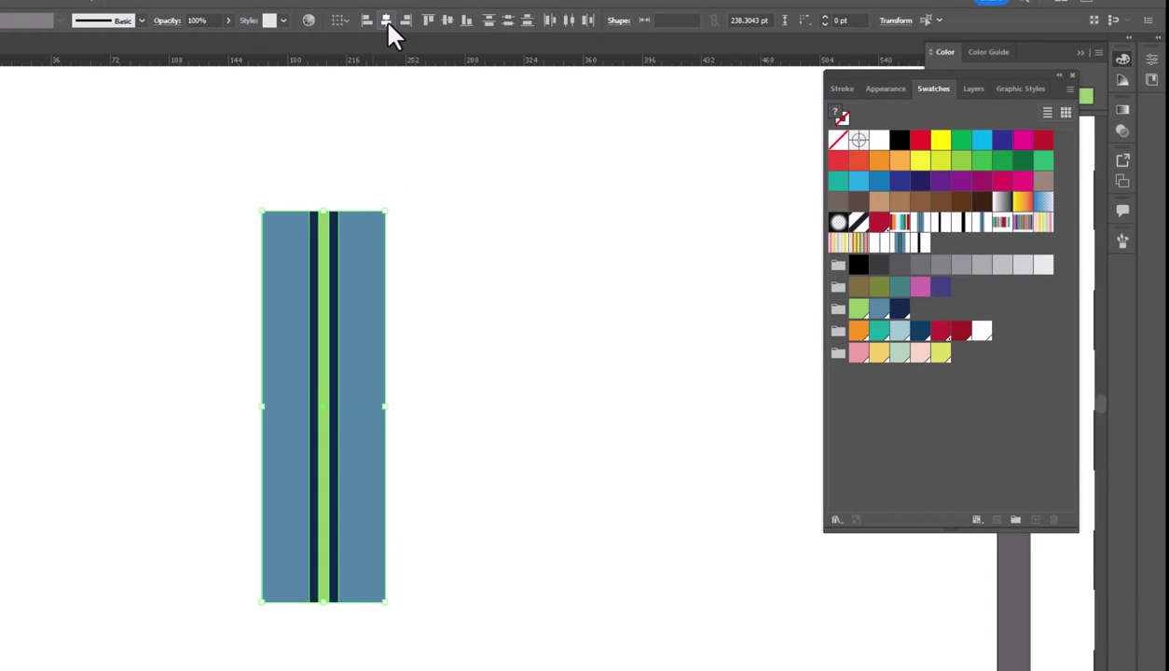
pyautogui.click(444, 410)
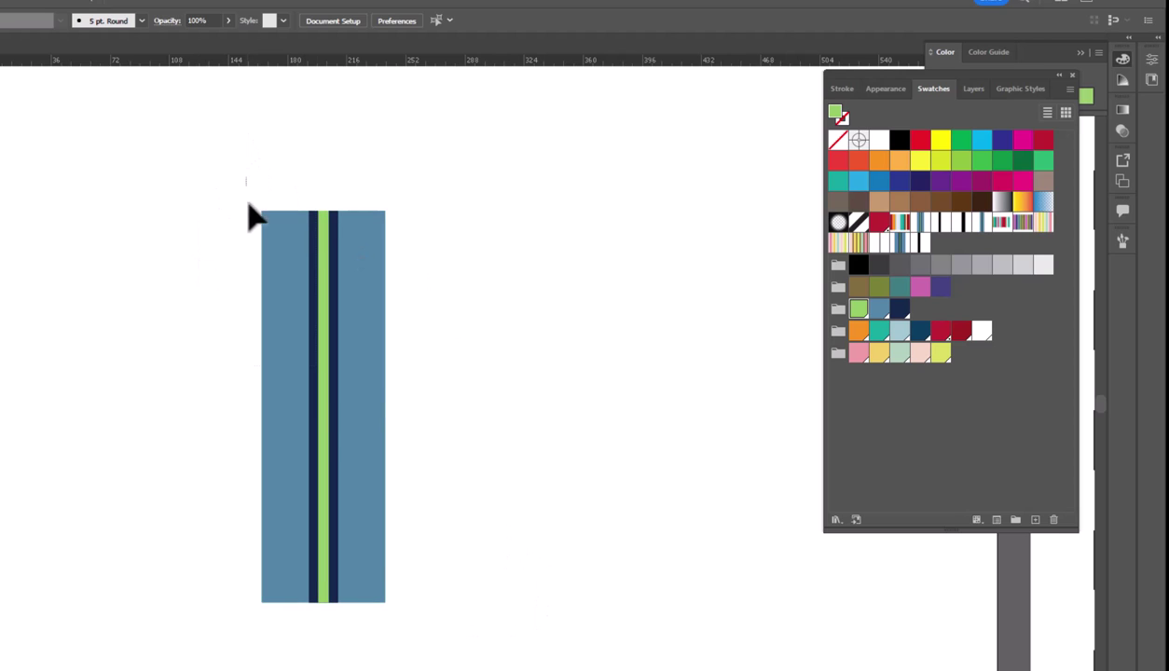
pyautogui.moveTo(292, 306); pyautogui.dragTo(359, 410)
pyautogui.click(597, 578)
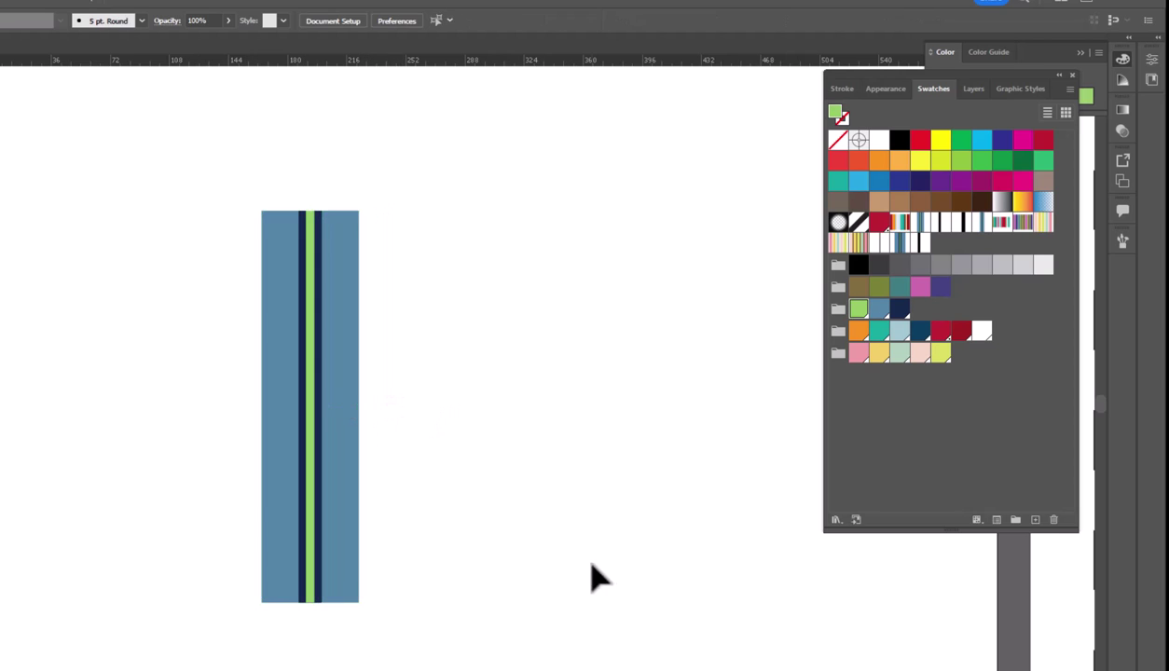
# - Drag the striped unit into the Swatches panel as a new pattern swatch
pyautogui.moveTo(198, 185); pyautogui.dragTo(424, 644)
pyautogui.moveTo(297, 479); pyautogui.dragTo(909, 415)
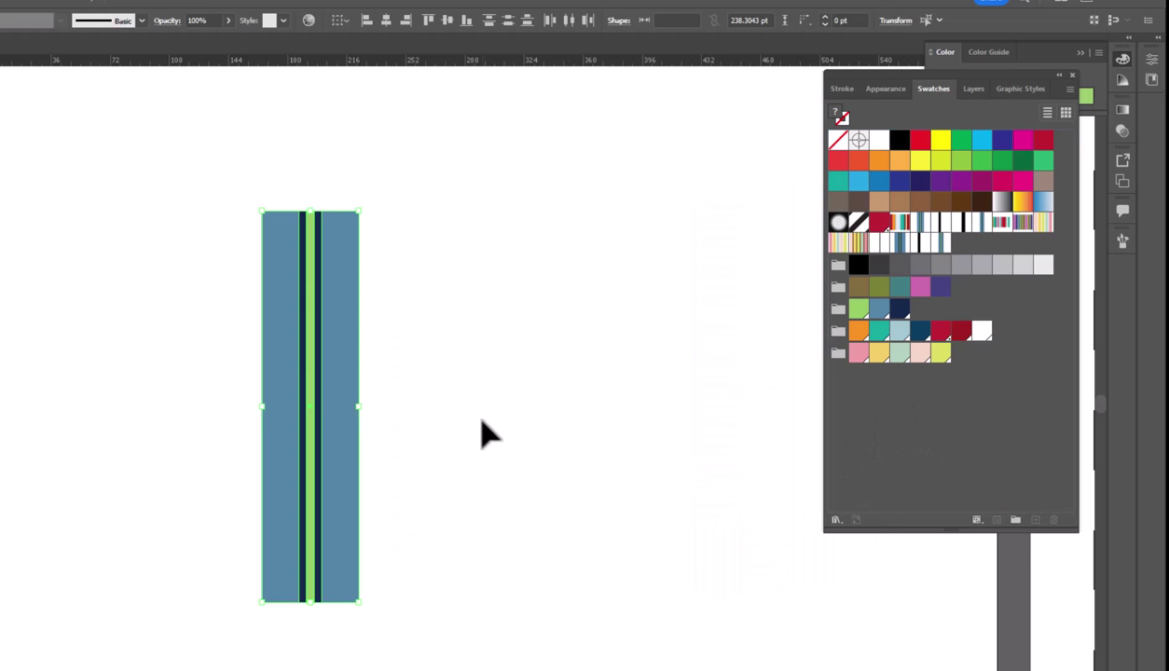
pyautogui.hotkey('ctrl', '-')
pyautogui.hotkey('ctrl', '-')
pyautogui.hotkey('ctrl', '-')
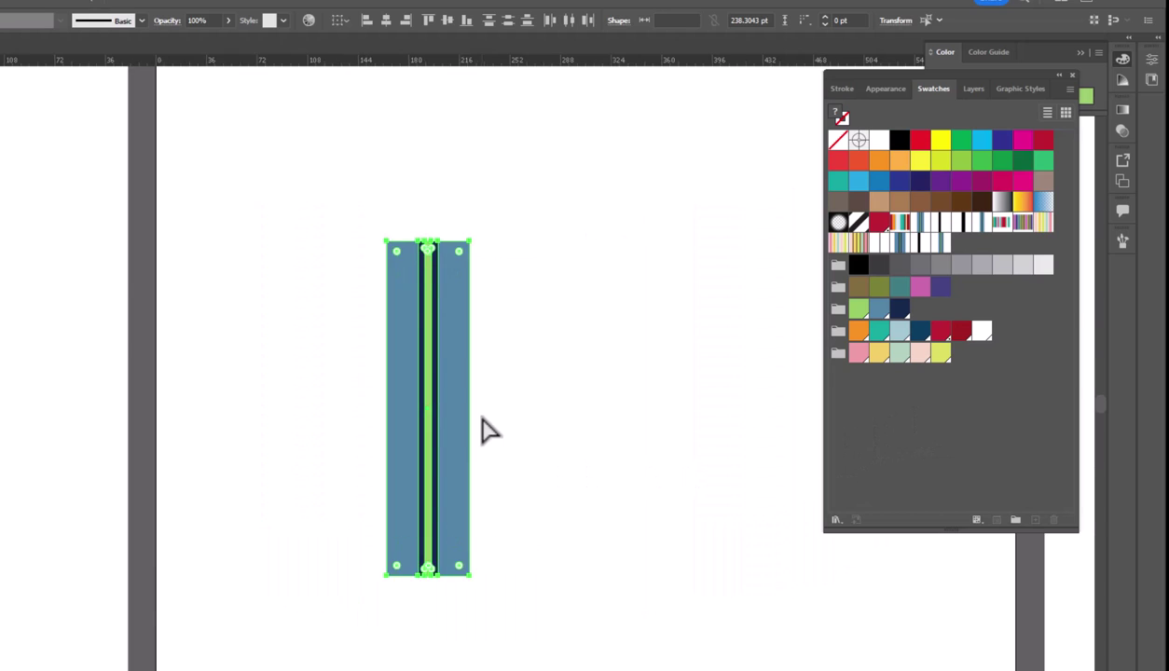
# - Fill the large black-and-white diagonal rectangle with the new blue, navy and green stripe swatch
pyautogui.moveTo(582, 450); pyautogui.dragTo(333, 416)
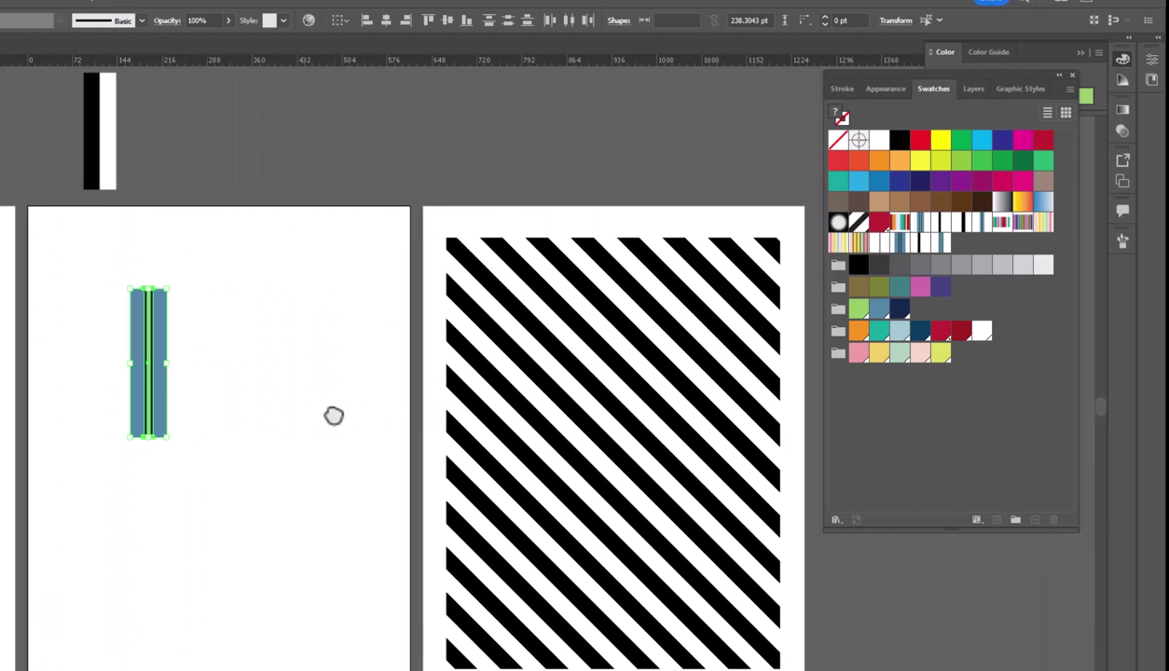
pyautogui.click(542, 411)
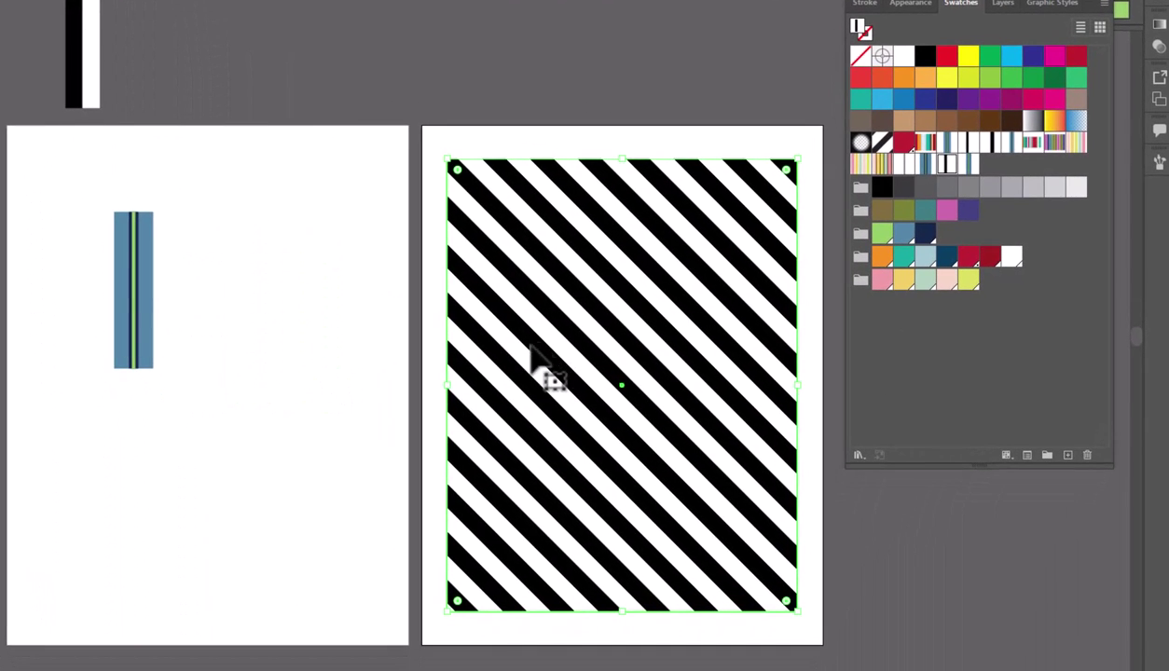
pyautogui.click(967, 168)
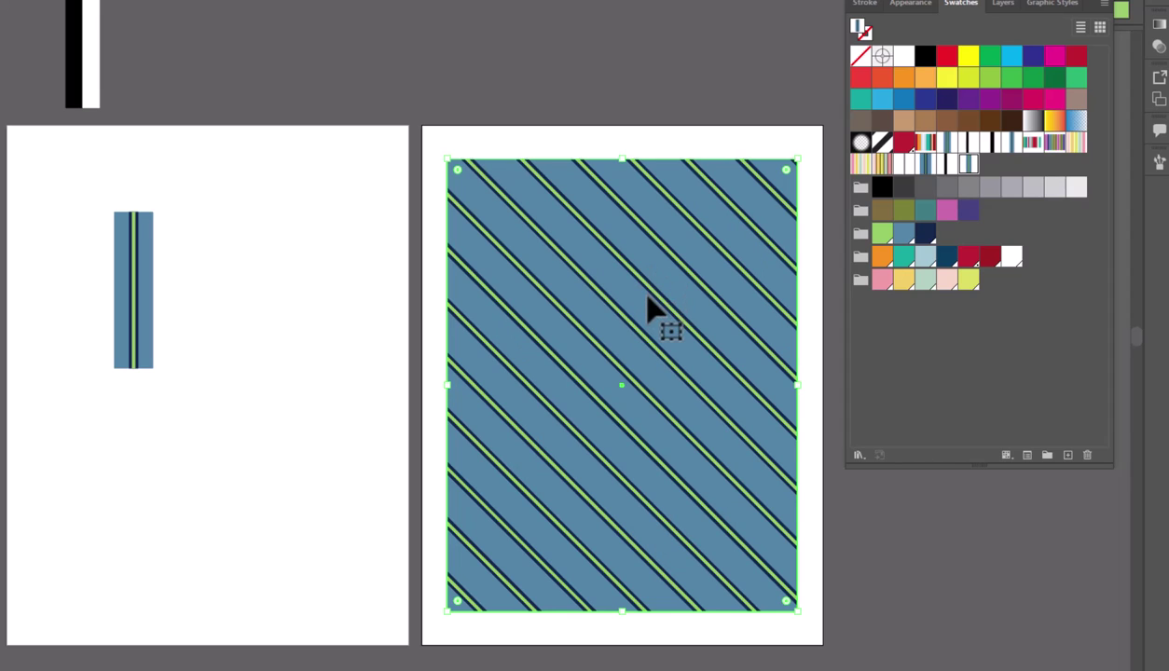
pyautogui.click(968, 166)
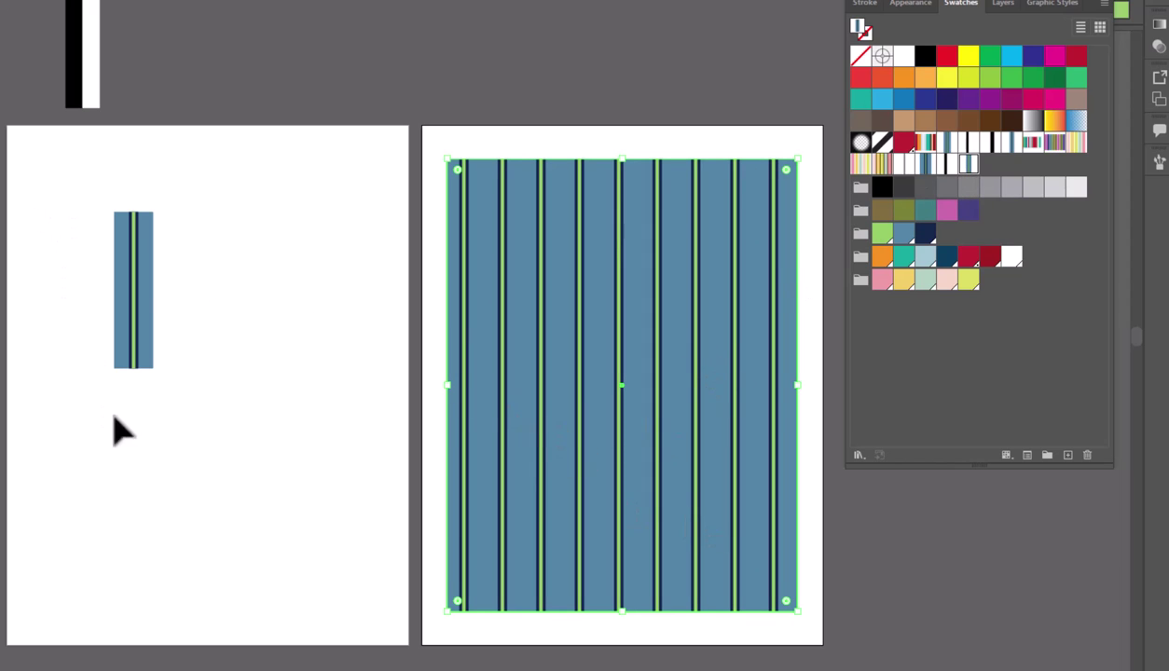
pyautogui.moveTo(188, 347); pyautogui.dragTo(264, 374)
# - Move the stripe sample above the artboard and draw a thin rectangle on the left artboard
pyautogui.moveTo(145, 213); pyautogui.dragTo(254, 453)
pyautogui.moveTo(215, 366); pyautogui.dragTo(213, 102)
pyautogui.press('m')
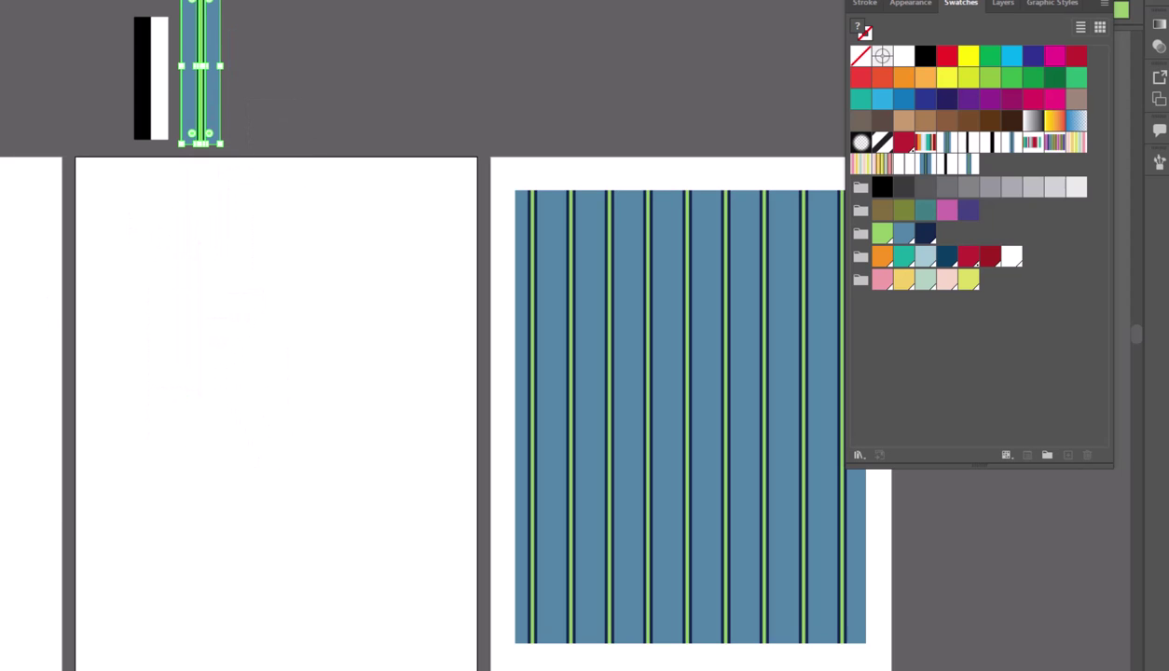
pyautogui.moveTo(147, 266); pyautogui.dragTo(169, 418)
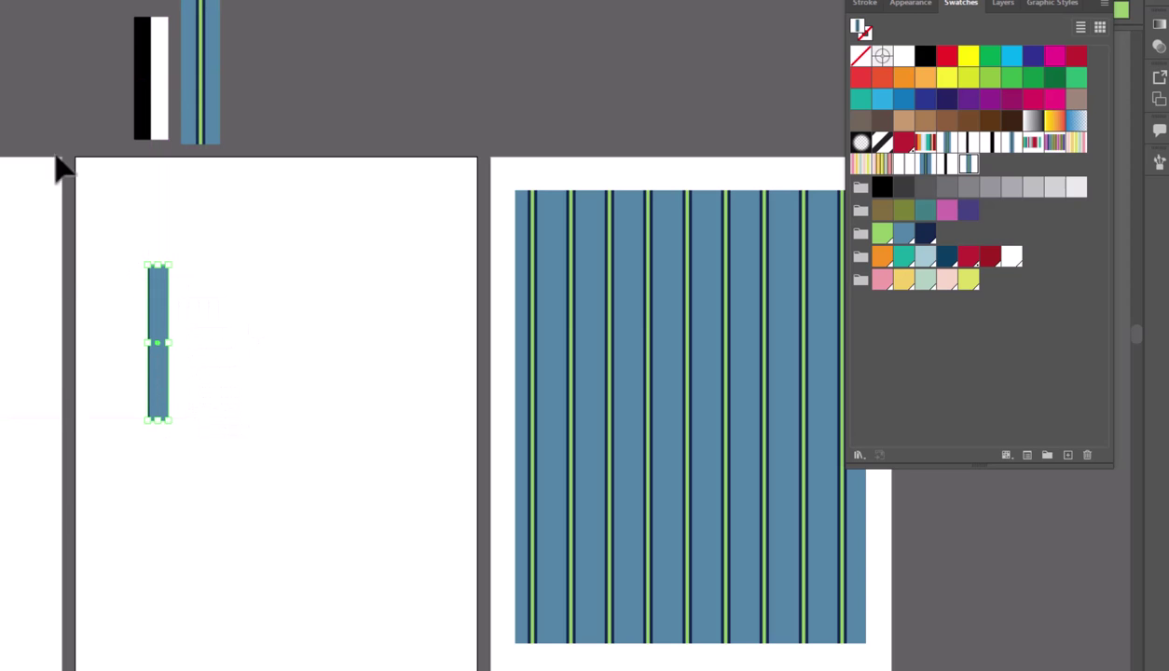
pyautogui.click(200, 308)
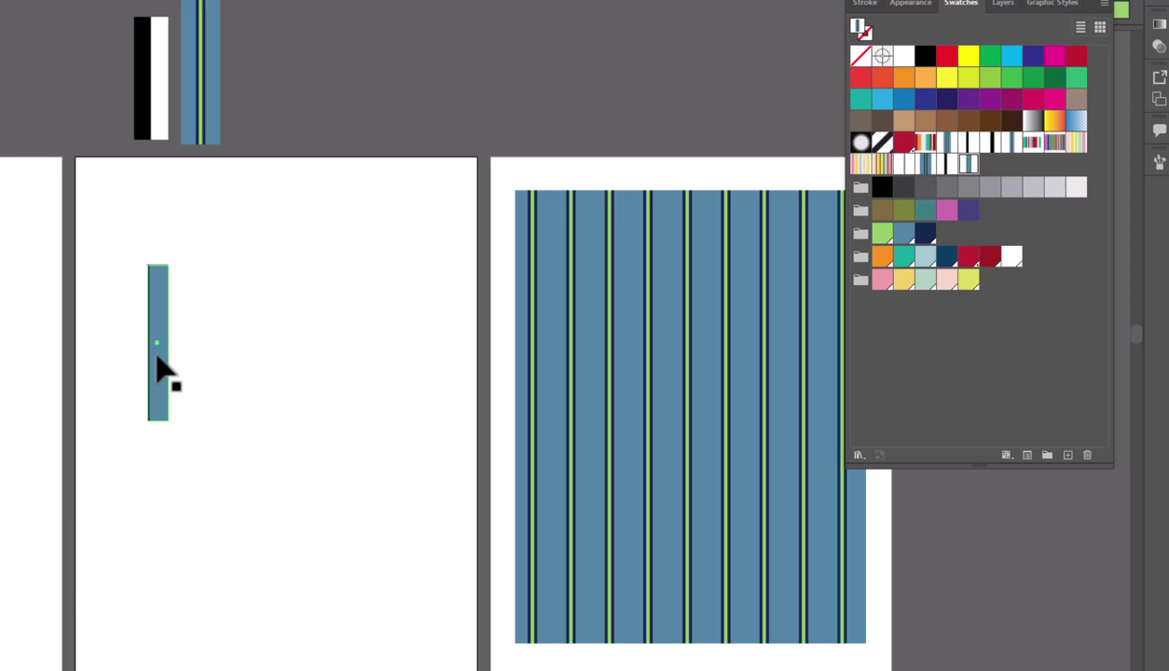
# - Alt-drag a copy of the thin bar rightward and repeat with Ctrl+D to make six bars
pyautogui.moveTo(157, 367); pyautogui.dragTo(187, 363)
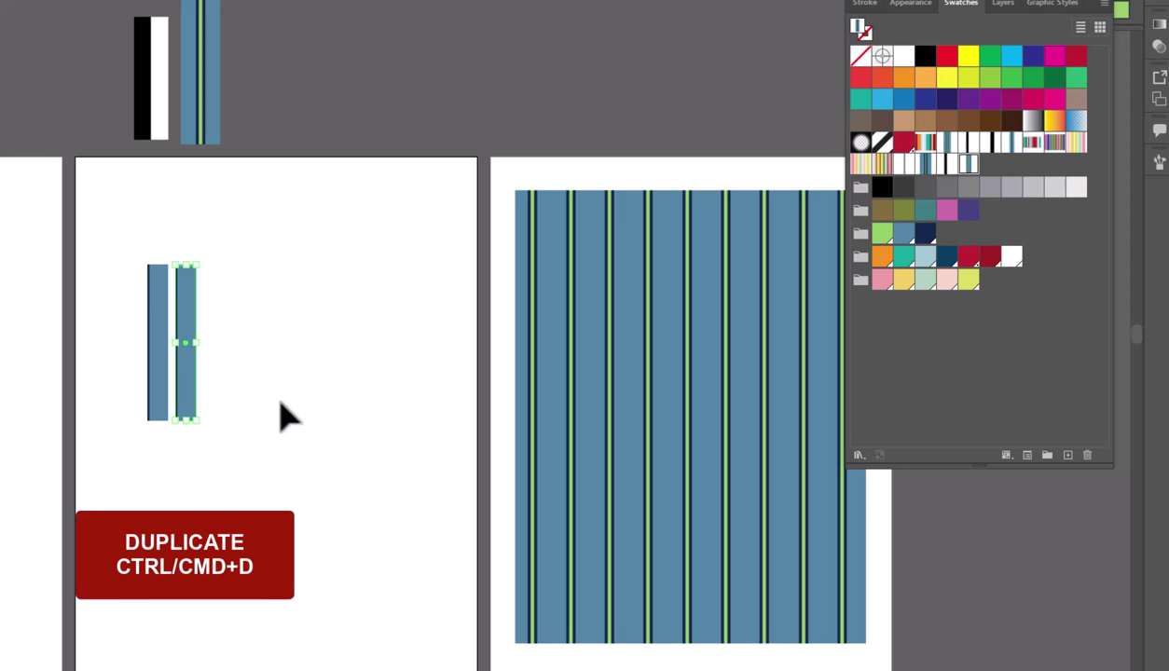
pyautogui.hotkey('ctrl', 'd')
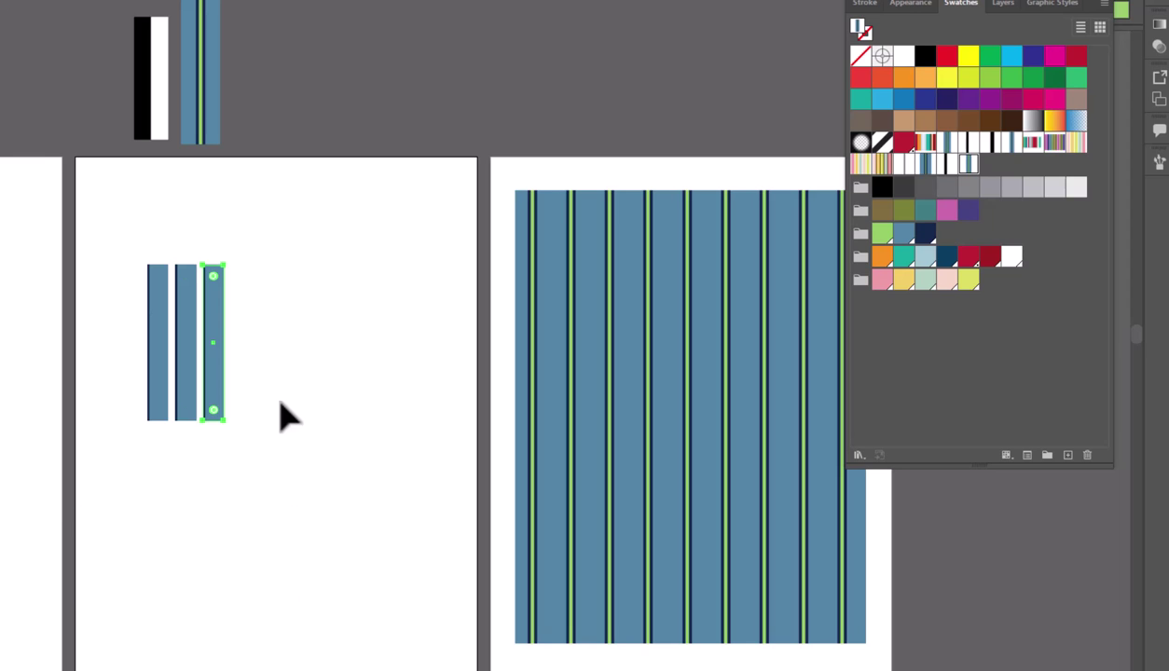
pyautogui.hotkey('ctrl', 'd')
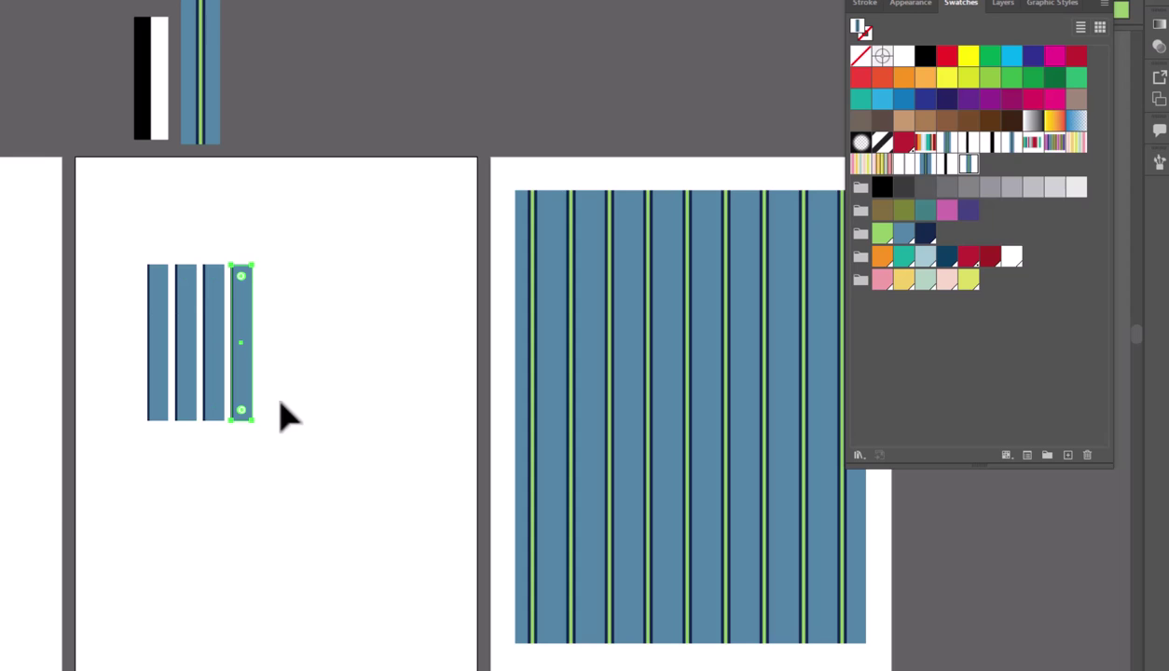
pyautogui.hotkey('ctrl', 'd')
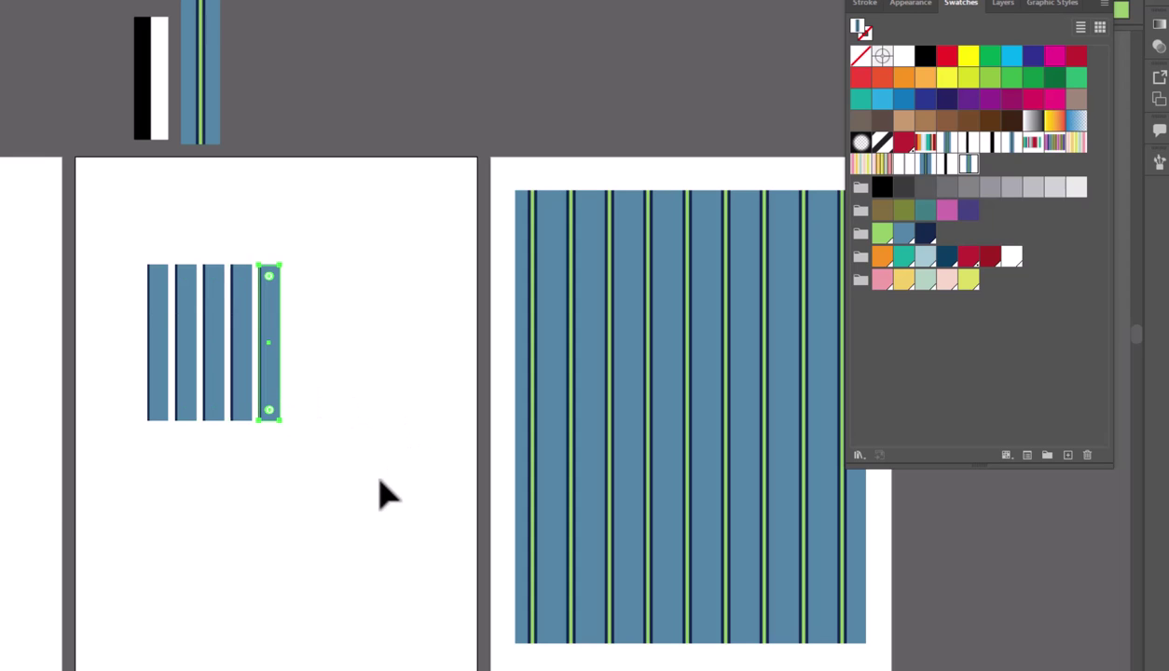
pyautogui.hotkey('ctrl', 'd')
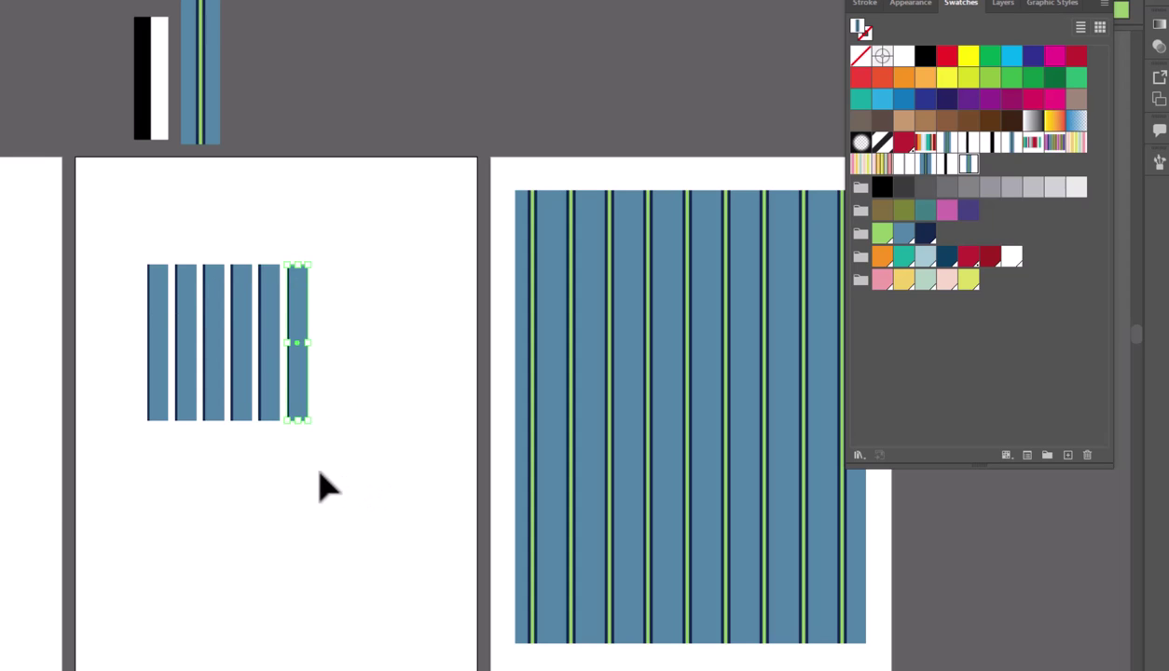
pyautogui.click(320, 485)
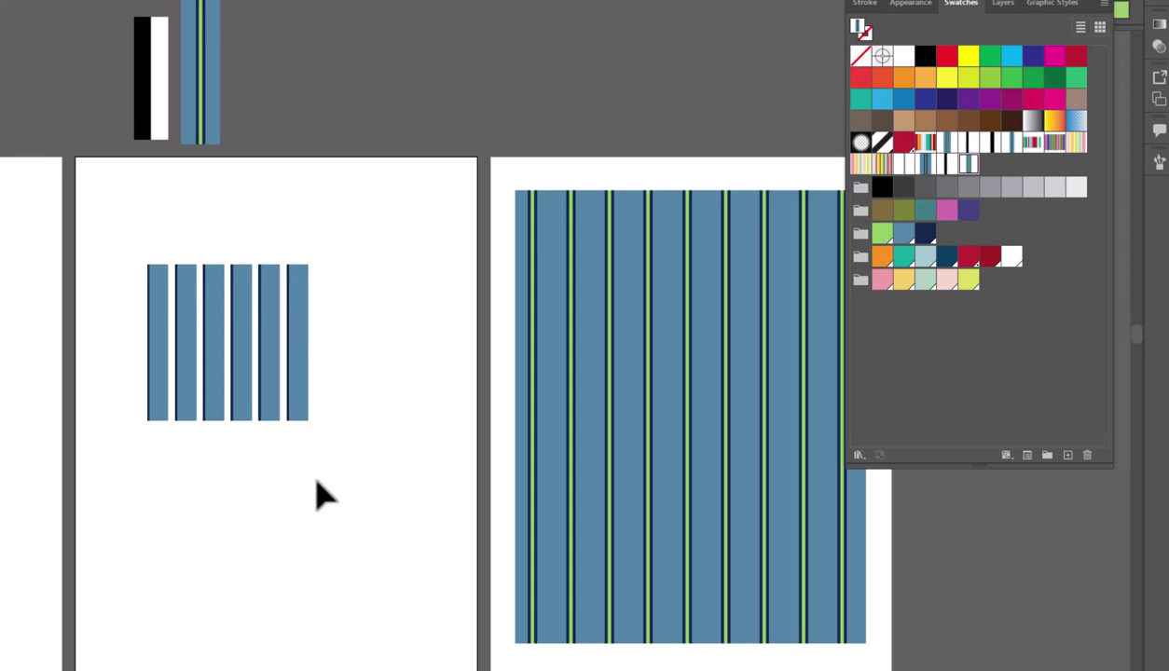
# - Fill the first three stripes pink, yellow and pale green
pyautogui.click(166, 317)
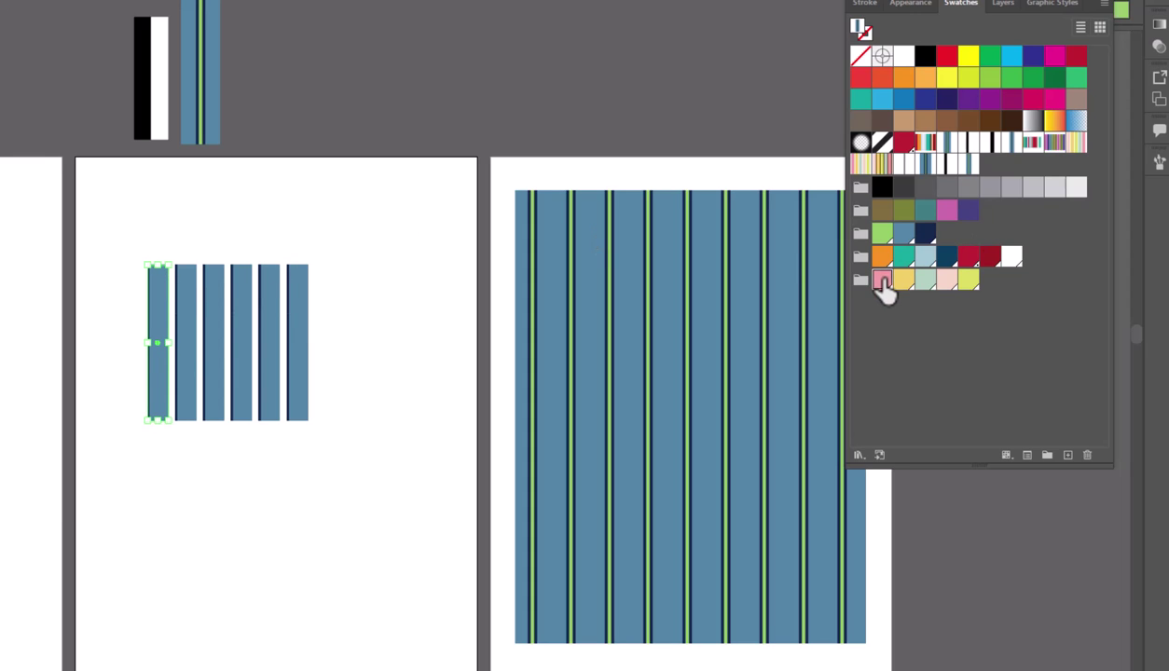
pyautogui.click(882, 282)
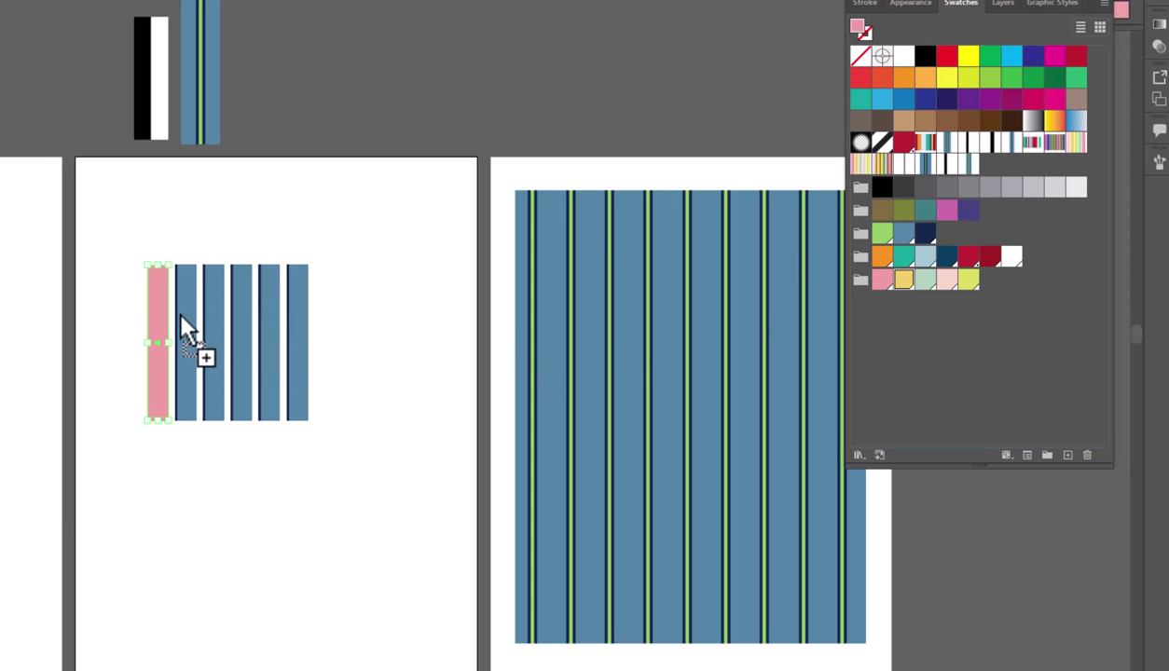
pyautogui.moveTo(181, 316); pyautogui.dragTo(181, 317)
pyautogui.click(212, 321)
pyautogui.click(926, 281)
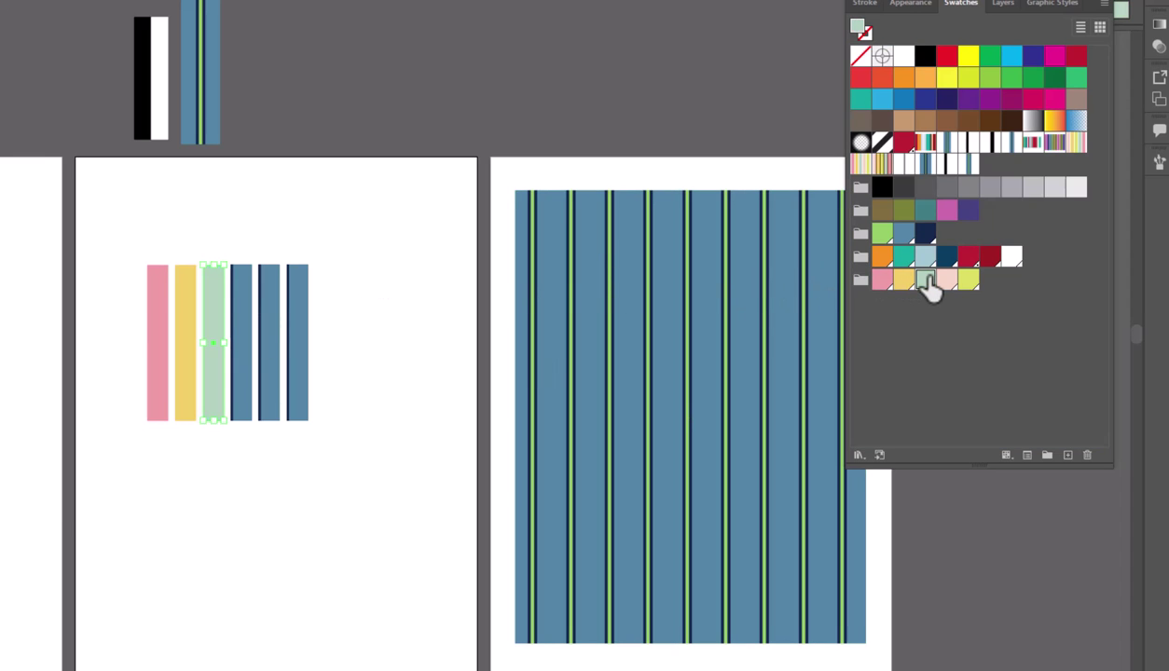
# - Fill the fourth stripe pale pink and the fifth yellow-green, and set the sixth's fill to None
pyautogui.moveTo(953, 293); pyautogui.dragTo(244, 317)
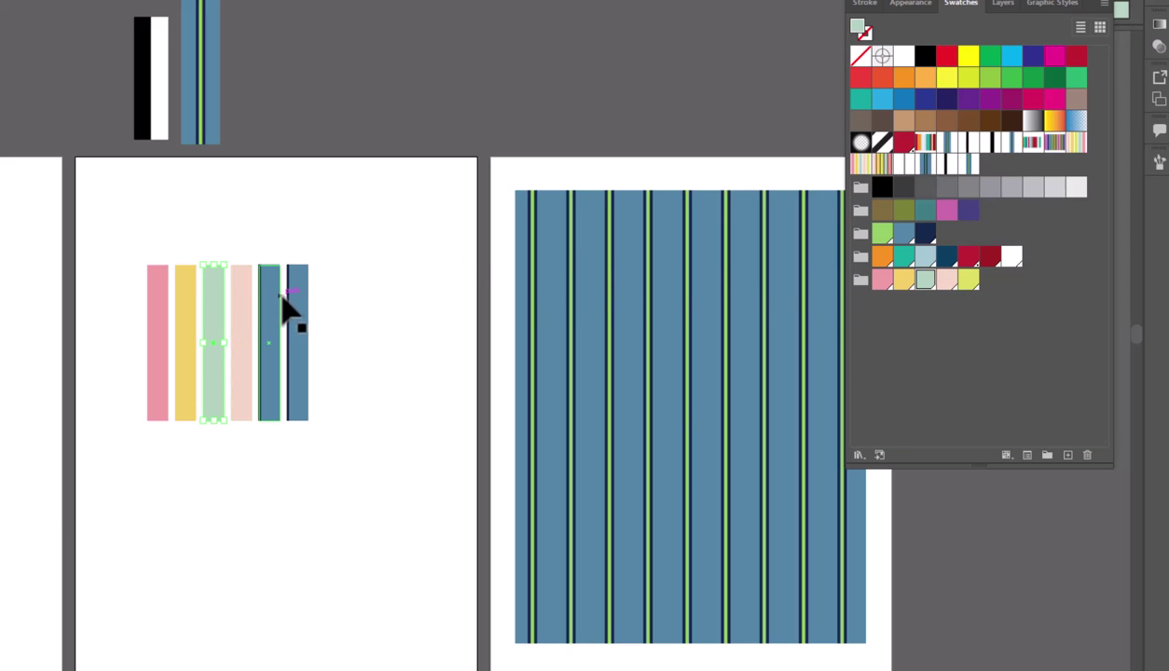
pyautogui.click(280, 312)
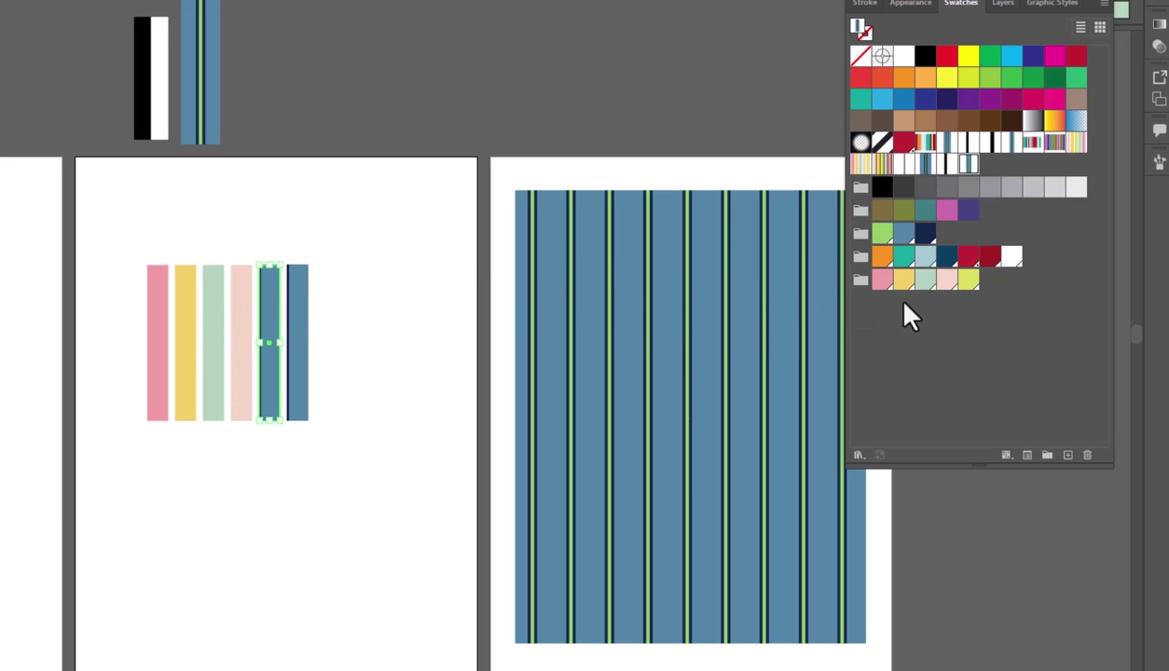
pyautogui.click(970, 279)
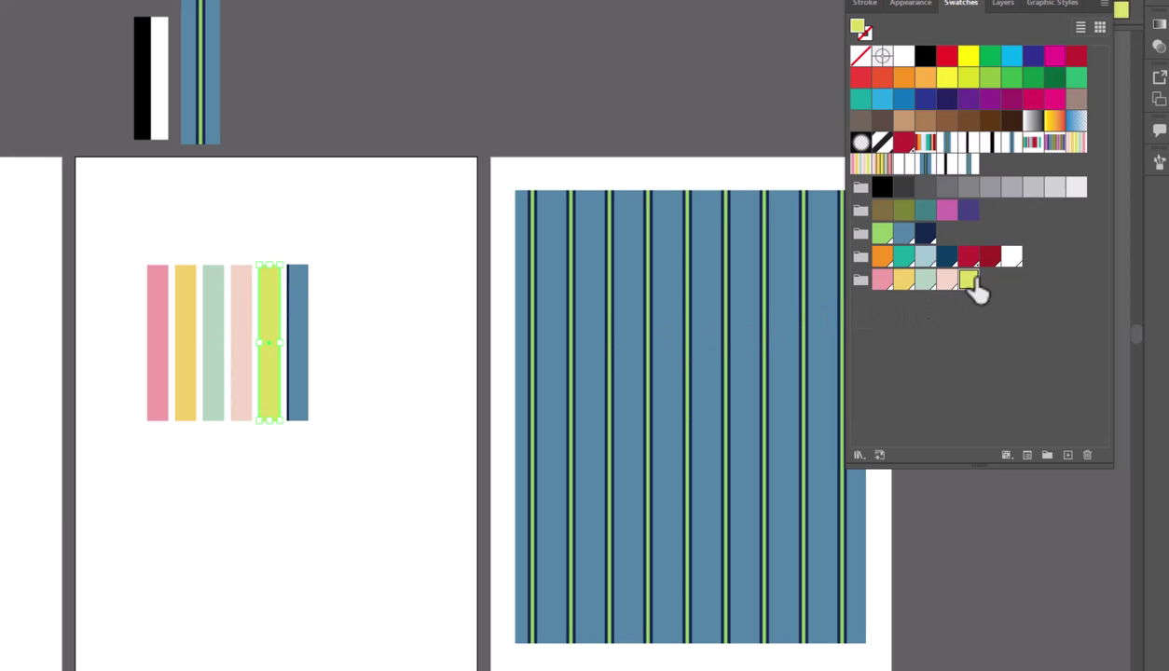
pyautogui.click(353, 541)
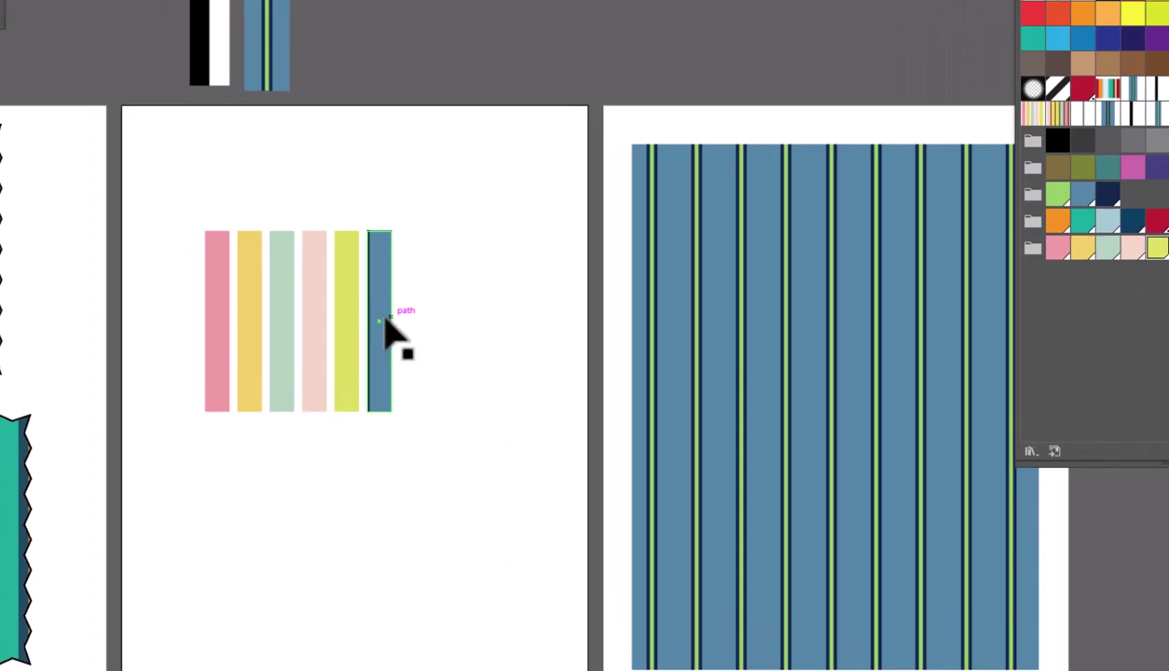
pyautogui.click(299, 345)
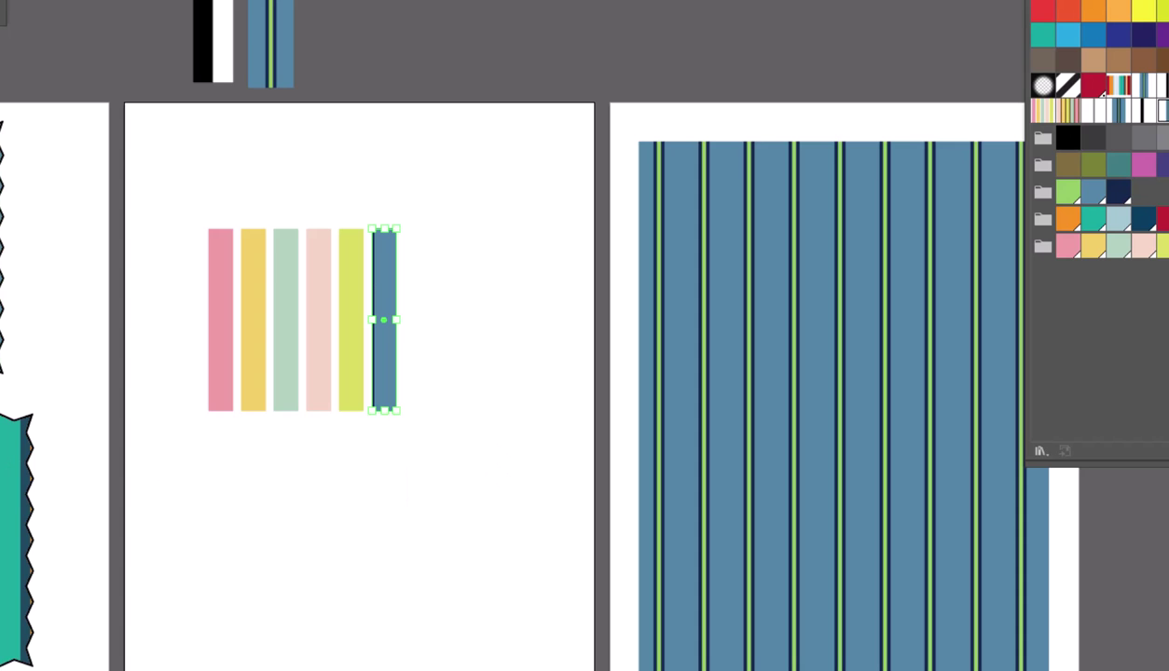
pyautogui.press('/')
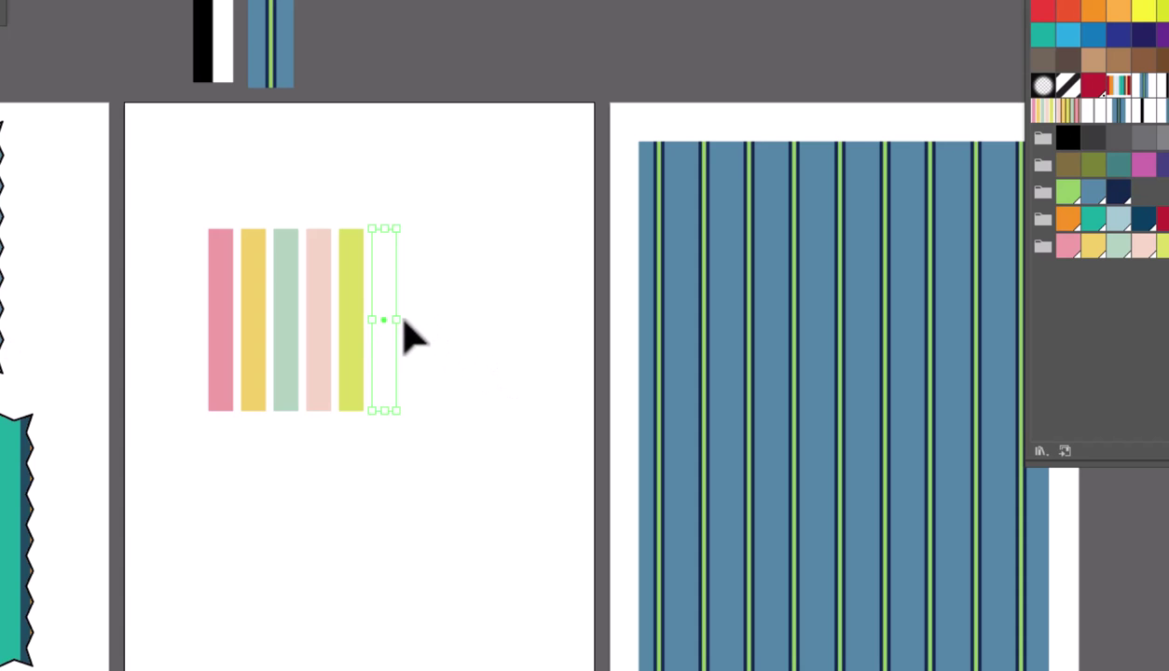
# - Stretch the empty rectangle around the five pastel stripes and save them as a pattern swatch
pyautogui.moveTo(403, 323); pyautogui.dragTo(204, 322)
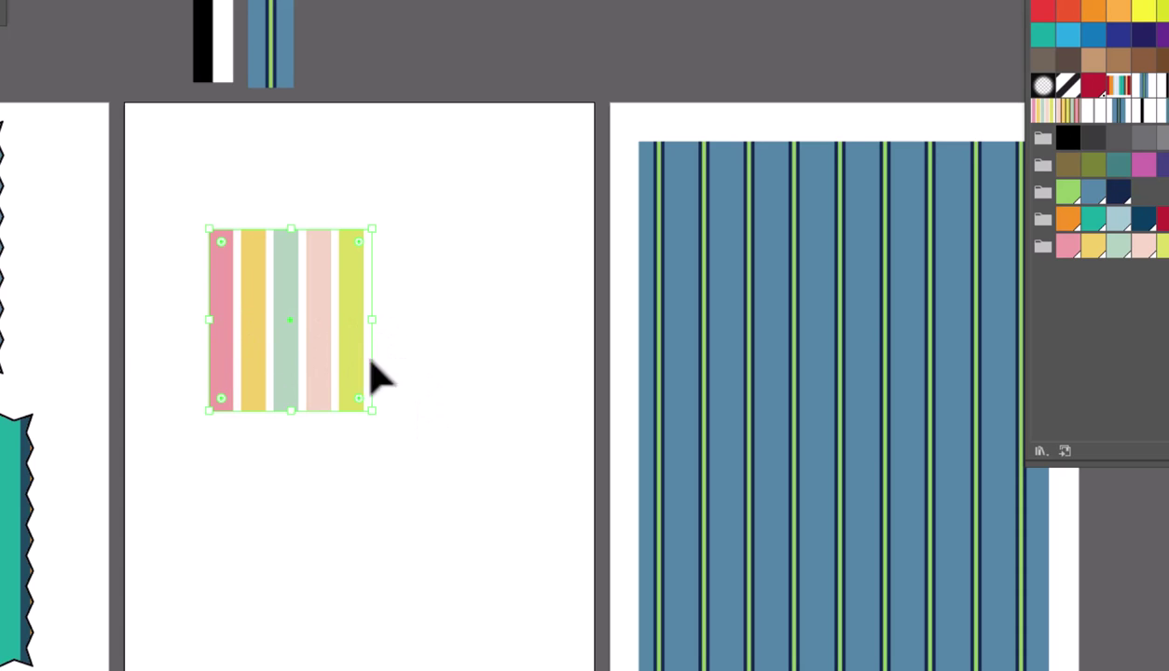
pyautogui.moveTo(183, 193); pyautogui.dragTo(445, 456)
pyautogui.moveTo(235, 306); pyautogui.dragTo(1110, 313)
# - Fill the large right-hand rectangle with the new stripe pattern and move the small stripes off the left artboard
pyautogui.click(896, 396)
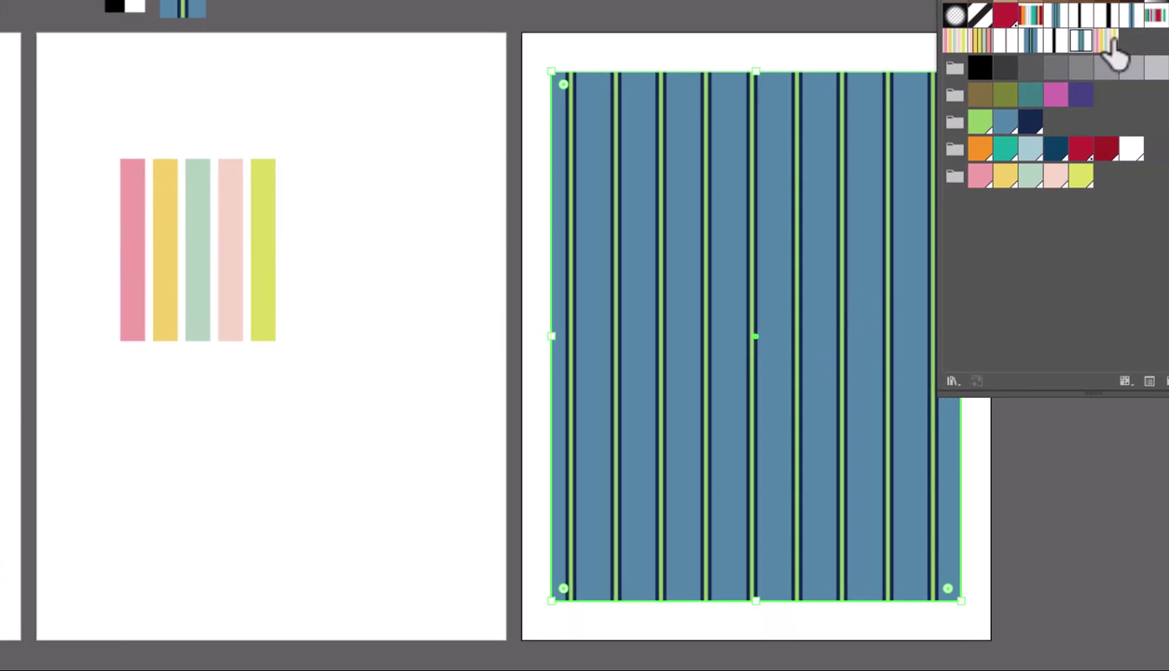
pyautogui.click(1108, 43)
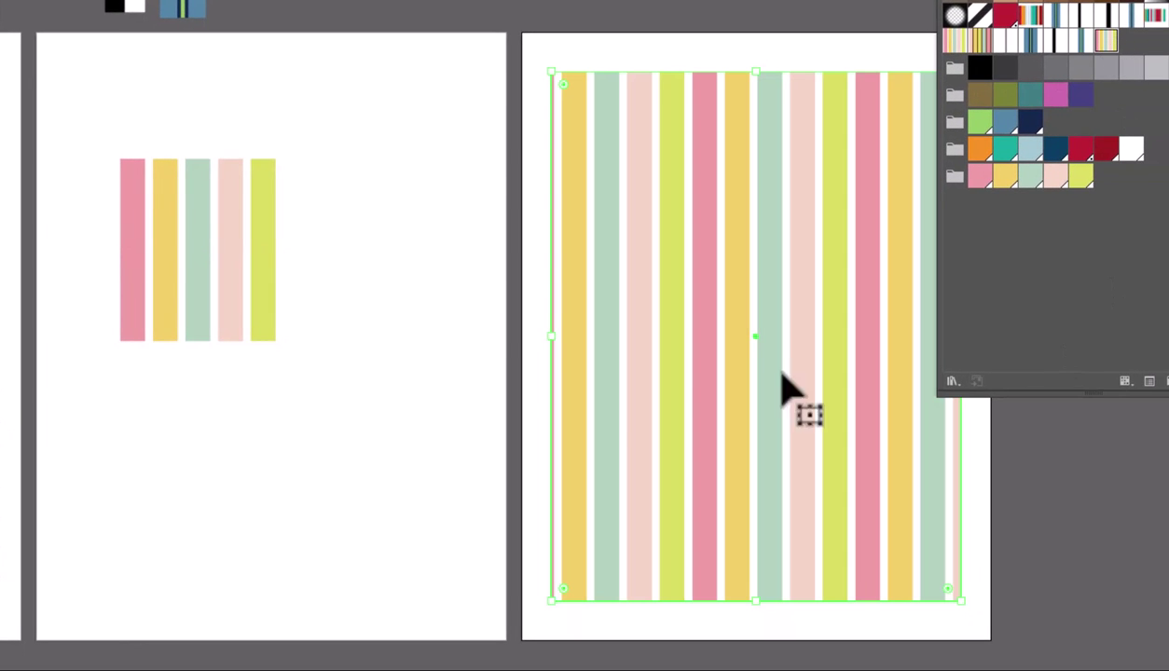
pyautogui.moveTo(415, 399)
pyautogui.mouseDown()
pyautogui.moveTo(405, 412)
pyautogui.moveTo(425, 384)
pyautogui.mouseUp()
pyautogui.moveTo(110, 129); pyautogui.dragTo(308, 354)
pyautogui.moveTo(289, 312); pyautogui.dragTo(386, 1)
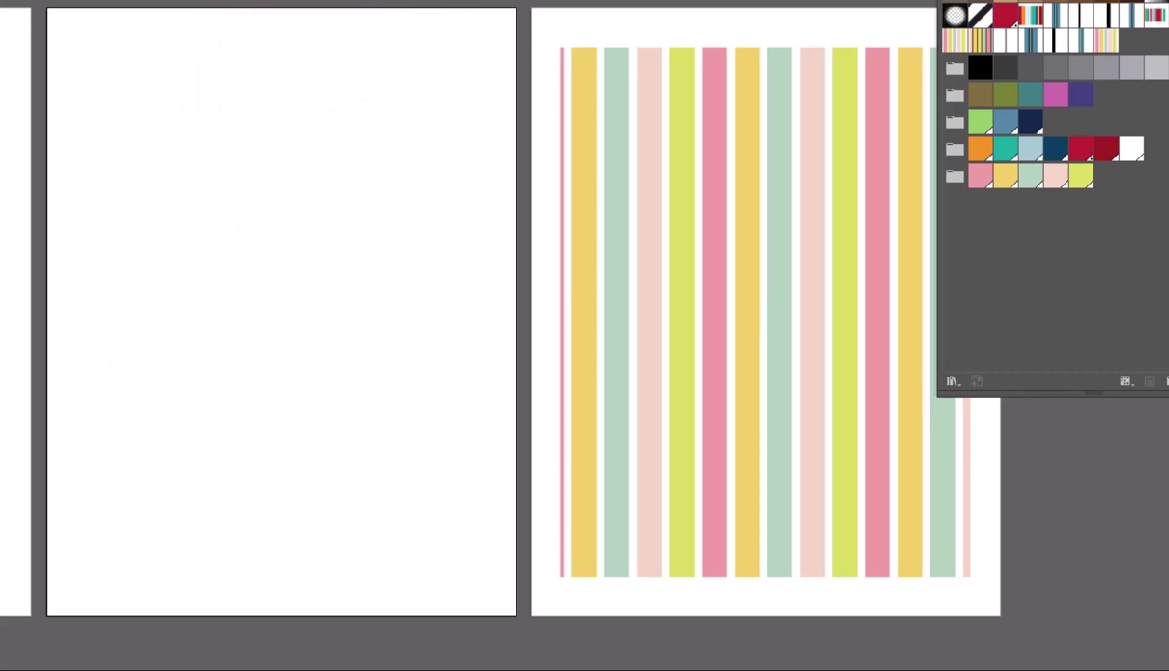
# - Draw a rectangle on the left artboard with default white fill and black stroke
pyautogui.press('m')
pyautogui.moveTo(125, 202)
pyautogui.mouseDown()
pyautogui.moveTo(382, 386)
pyautogui.moveTo(432, 409)
pyautogui.mouseUp()
pyautogui.press('d')
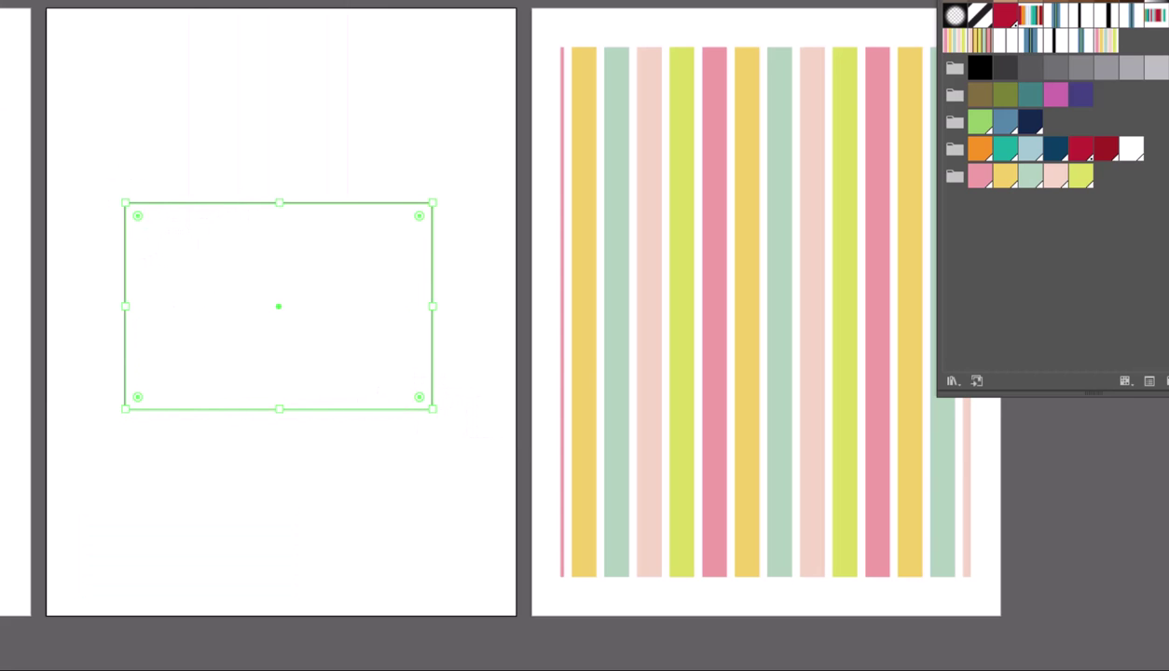
pyautogui.press('z')
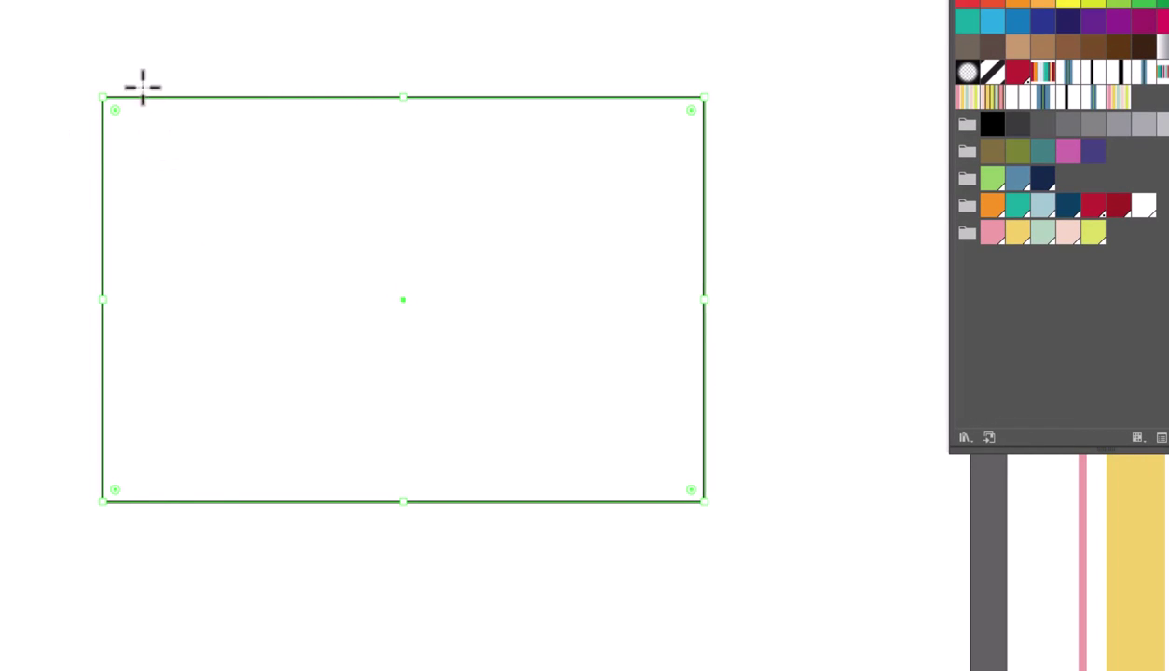
# - Draw a wide tall bar and a thin bar, then duplicate the thin bar into three evenly spaced copies
pyautogui.moveTo(135, 61); pyautogui.dragTo(221, 585)
pyautogui.press('v')
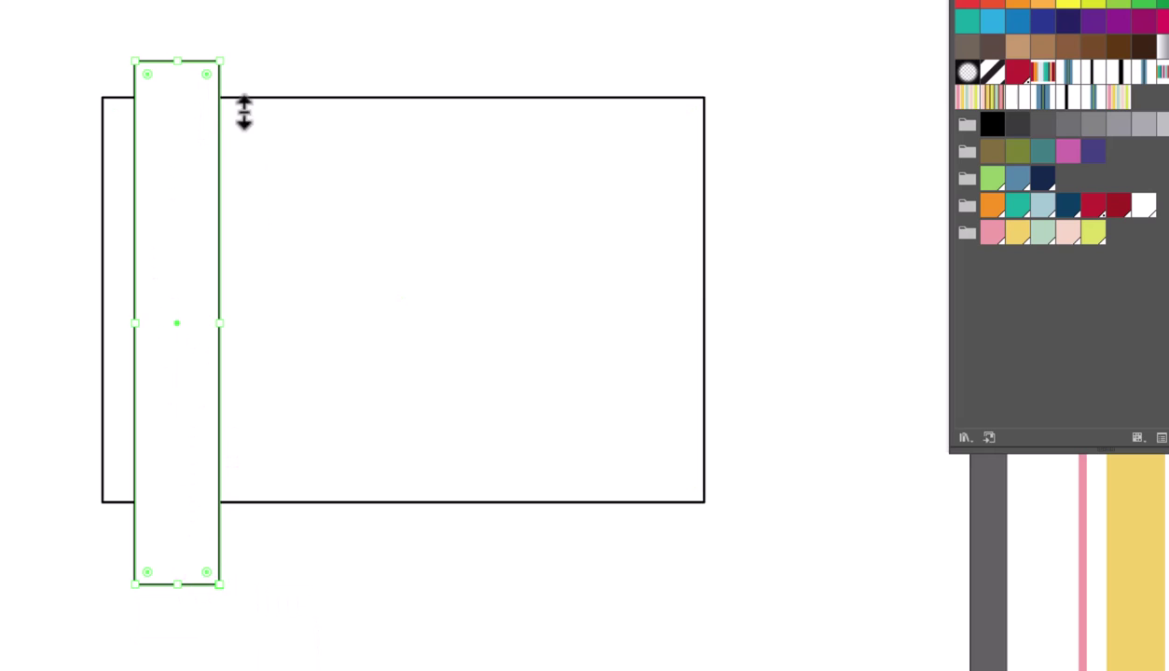
pyautogui.press('m')
pyautogui.moveTo(244, 61); pyautogui.dragTo(278, 558)
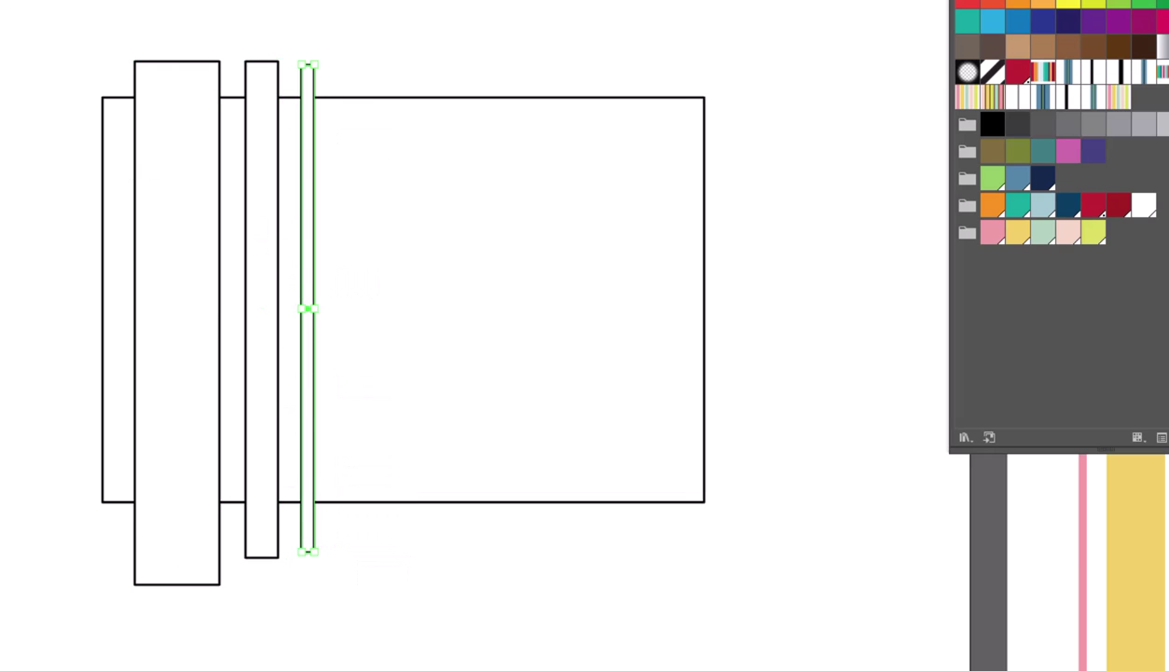
pyautogui.press('v')
pyautogui.click(310, 154)
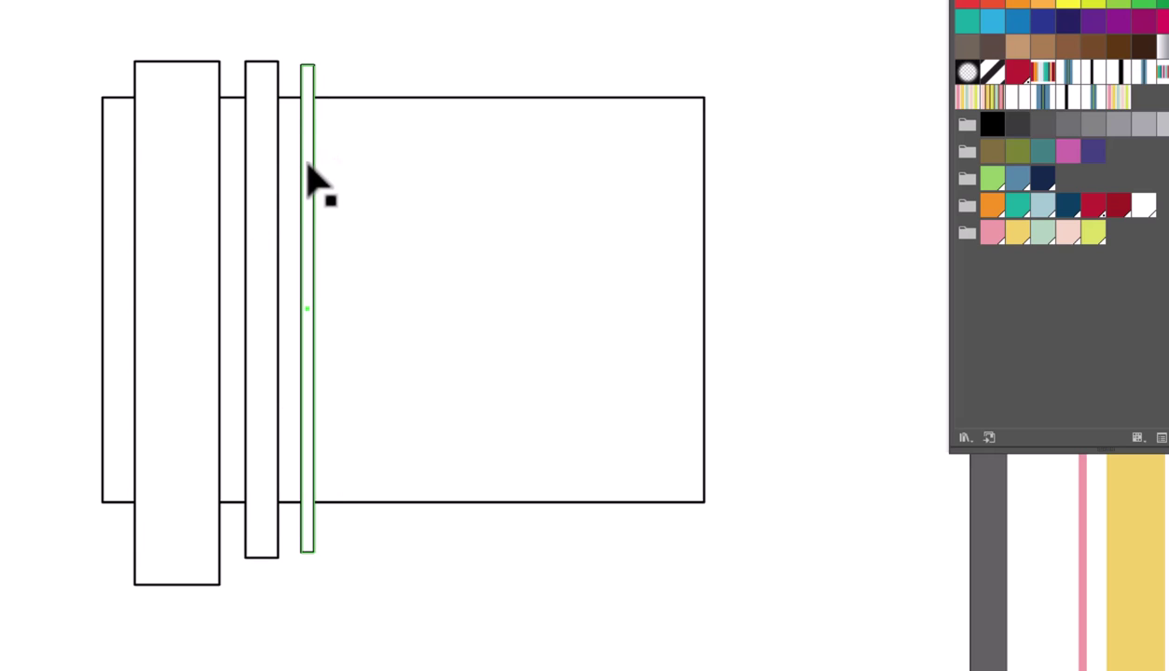
pyautogui.moveTo(307, 165); pyautogui.dragTo(327, 163)
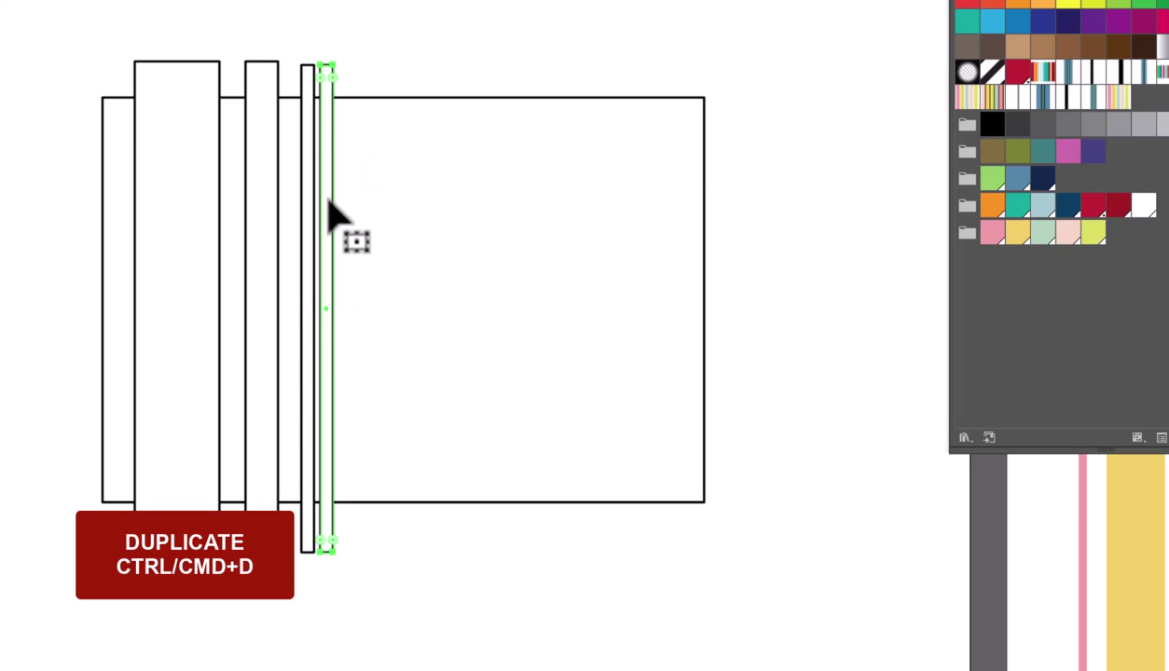
pyautogui.hotkey('ctrl', 'd')
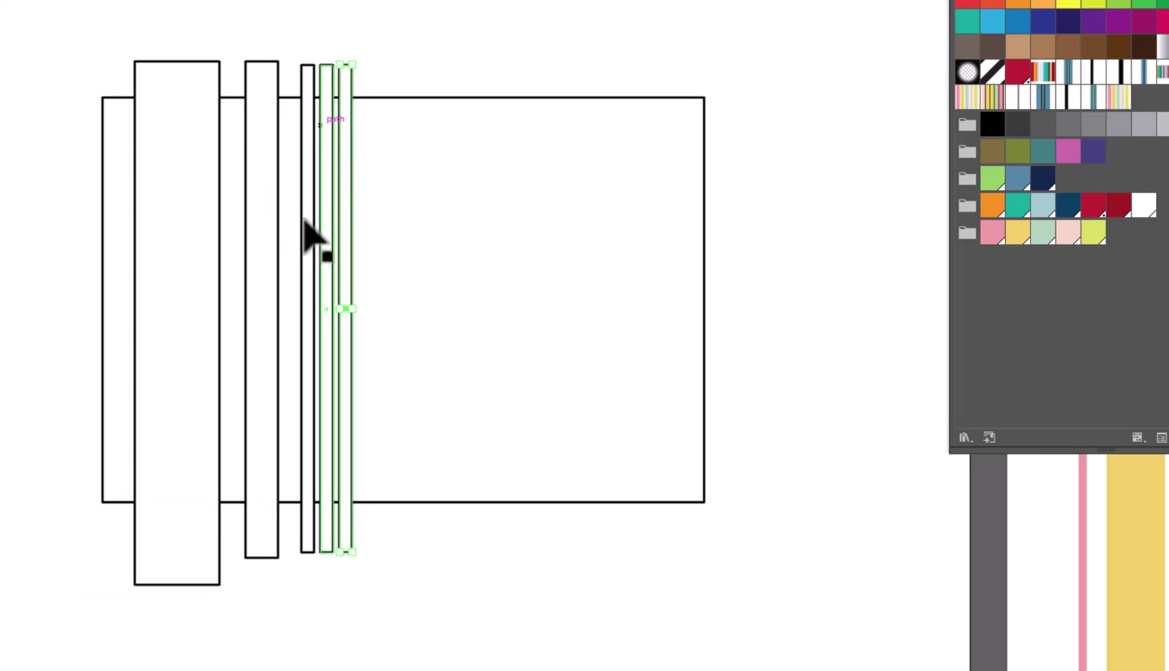
pyautogui.click(398, 57)
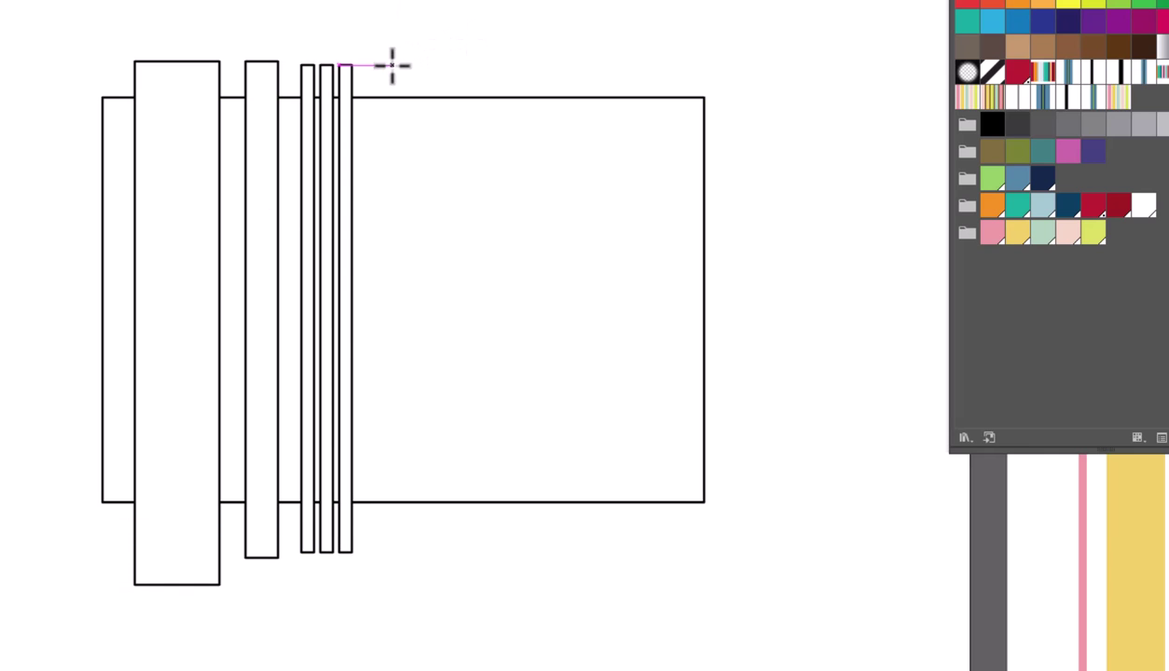
# - Add a wide middle bar and three narrow bars to its right, then select all the rectangles
pyautogui.moveTo(373, 75)
pyautogui.mouseDown()
pyautogui.moveTo(504, 421)
pyautogui.moveTo(512, 563)
pyautogui.mouseUp()
pyautogui.moveTo(533, 57); pyautogui.dragTo(573, 606)
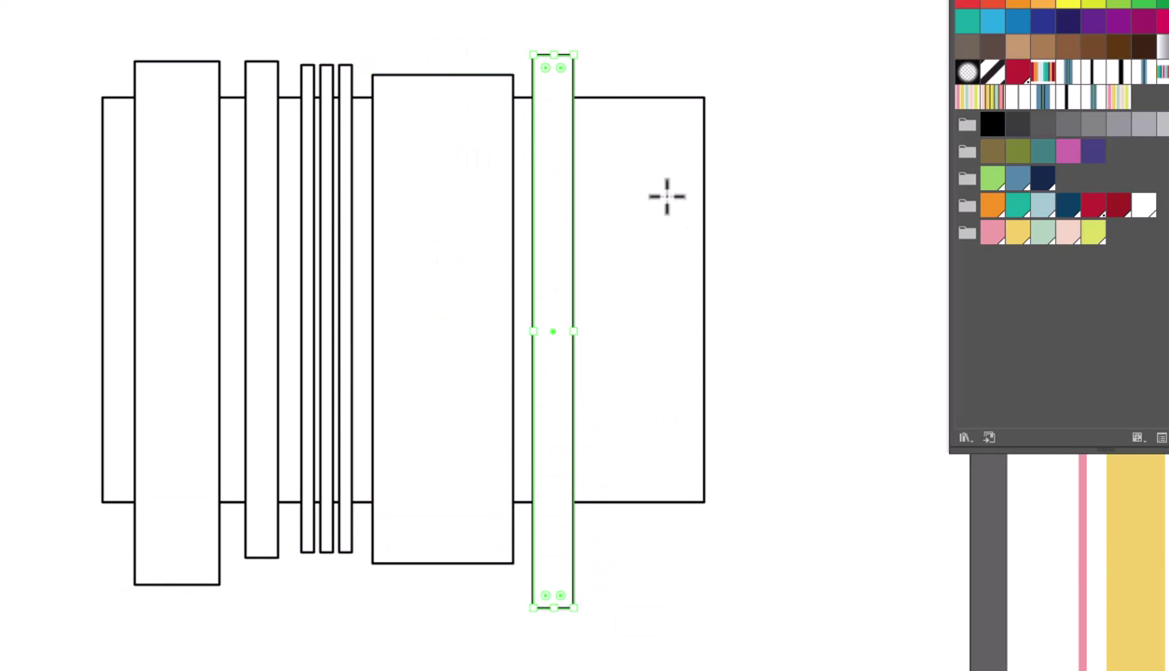
pyautogui.moveTo(602, 59); pyautogui.dragTo(642, 600)
pyautogui.moveTo(653, 58); pyautogui.dragTo(645, 209)
pyautogui.hotkey('ctrl', 'z')
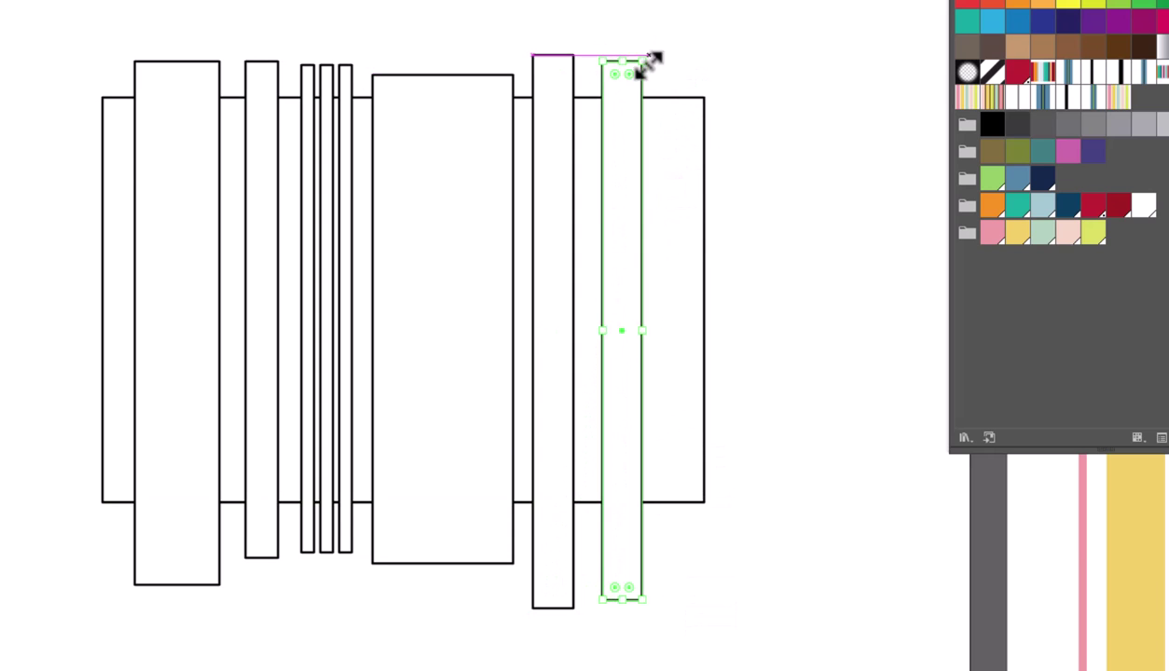
pyautogui.moveTo(668, 74)
pyautogui.mouseDown()
pyautogui.moveTo(687, 538)
pyautogui.moveTo(695, 534)
pyautogui.mouseUp()
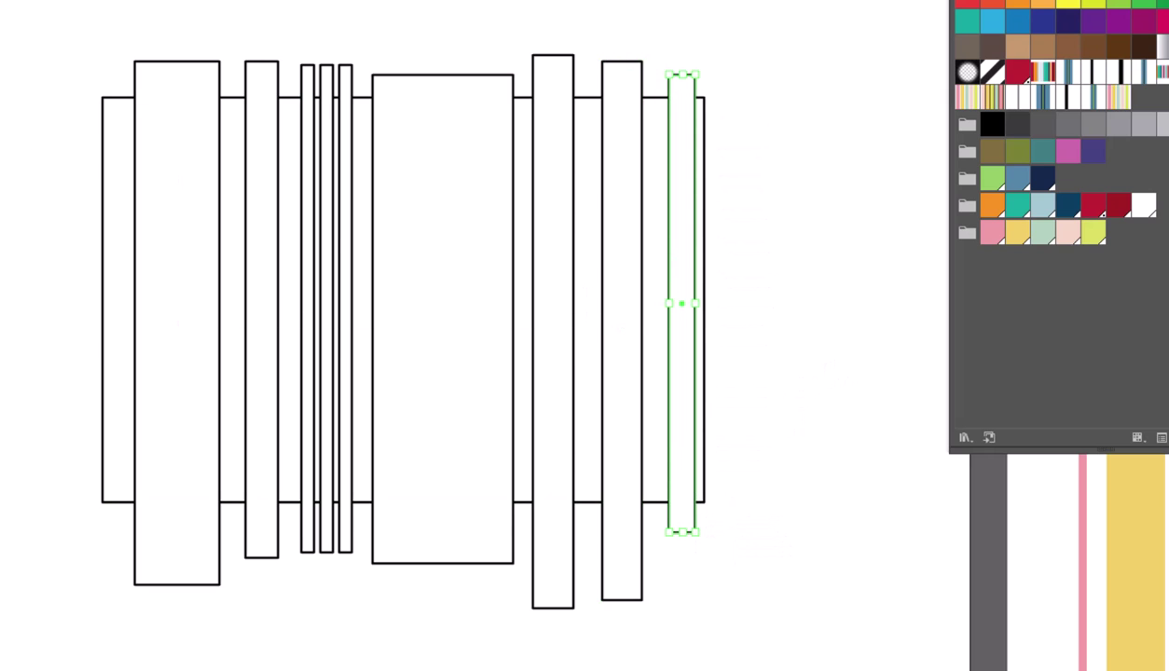
pyautogui.click(28, 150)
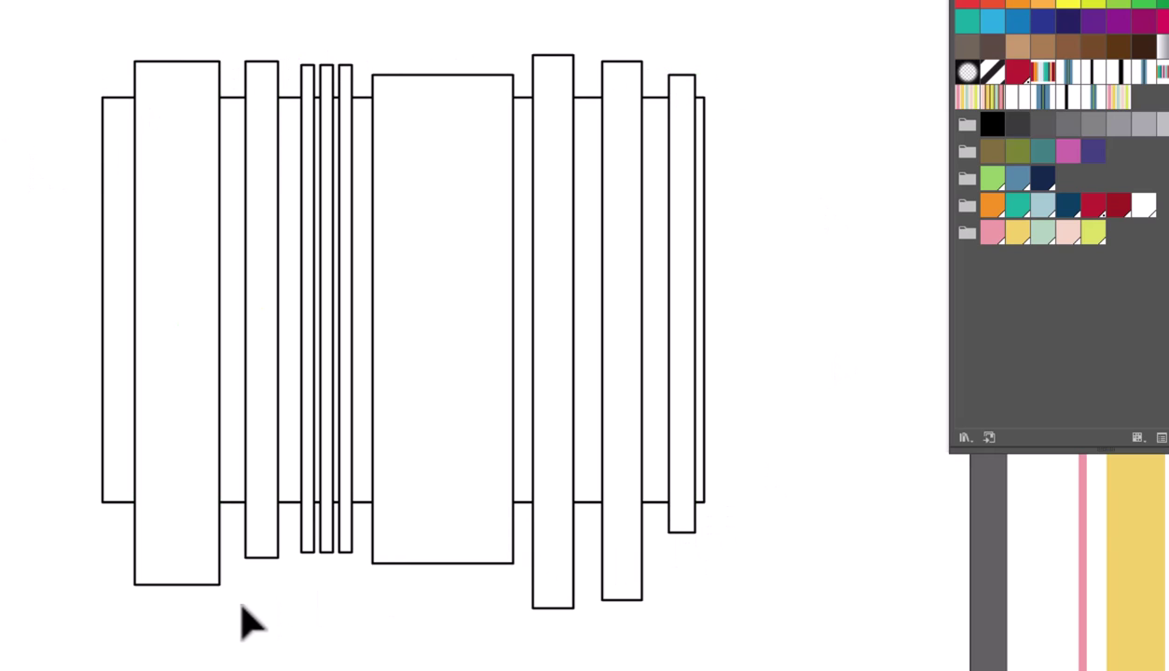
pyautogui.moveTo(5, 7); pyautogui.dragTo(821, 639)
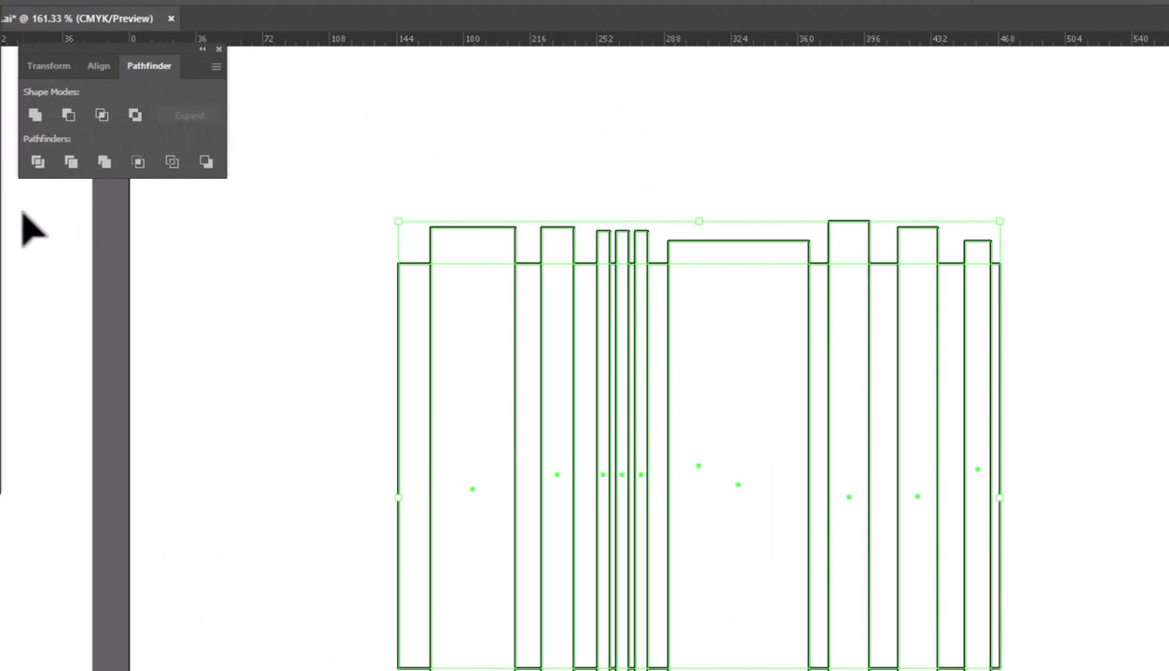
# - Divide the overlapping rectangles into separate pieces and ungroup them
pyautogui.click(37, 162)
pyautogui.rightClick(311, 115)
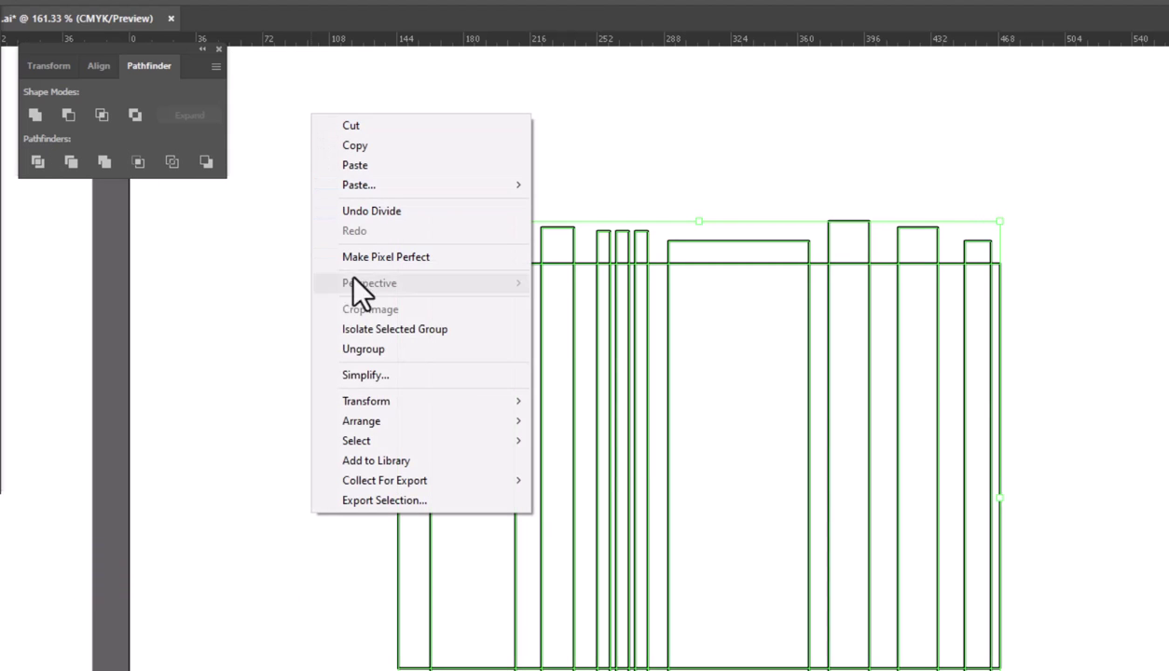
pyautogui.click(347, 346)
pyautogui.click(269, 375)
# - Delete the bar pieces overhanging the top and bottom edges of the rectangle
pyautogui.moveTo(330, 159); pyautogui.dragTo(1045, 259)
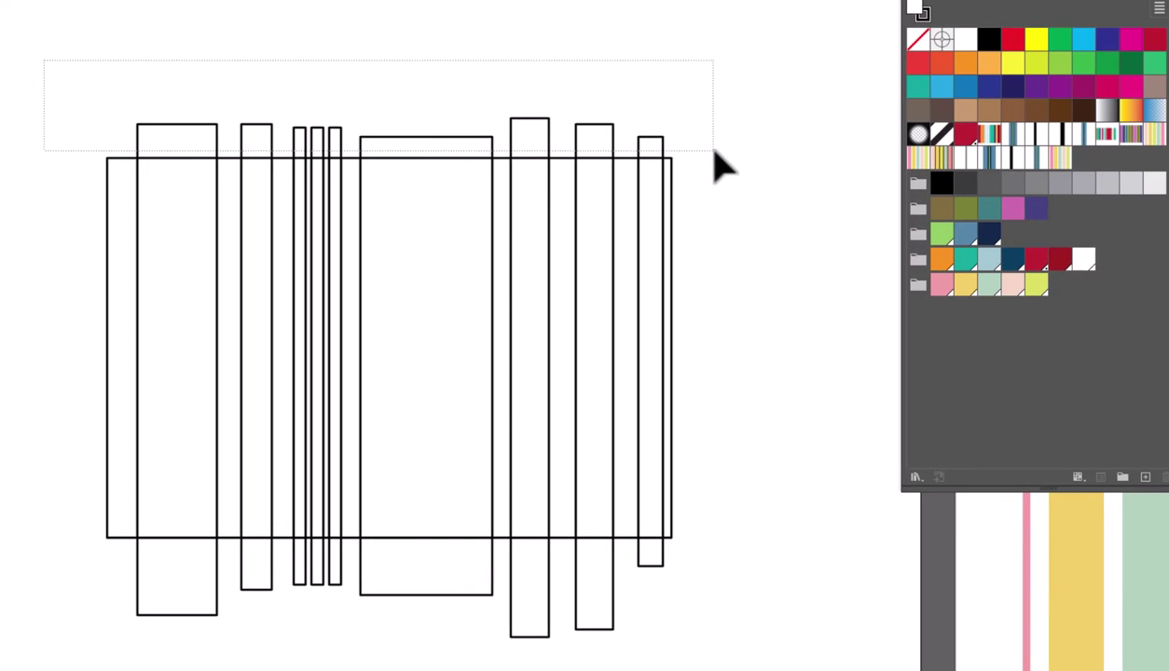
pyautogui.moveTo(715, 150); pyautogui.dragTo(714, 150)
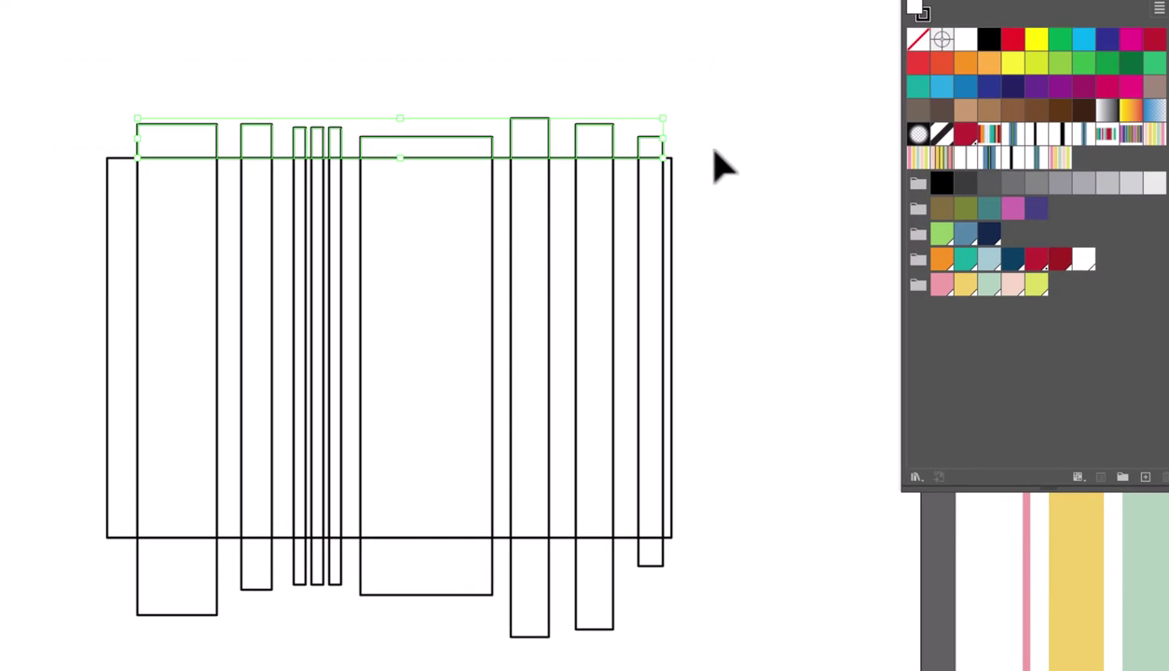
pyautogui.press('Delete')
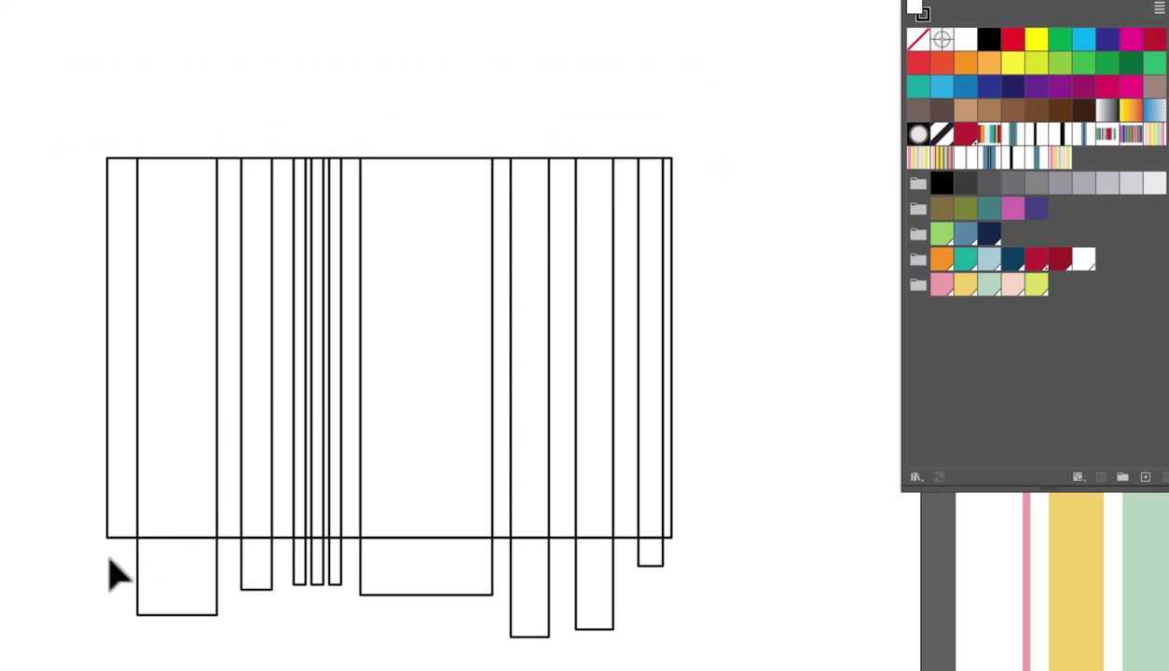
pyautogui.moveTo(91, 551); pyautogui.dragTo(723, 667)
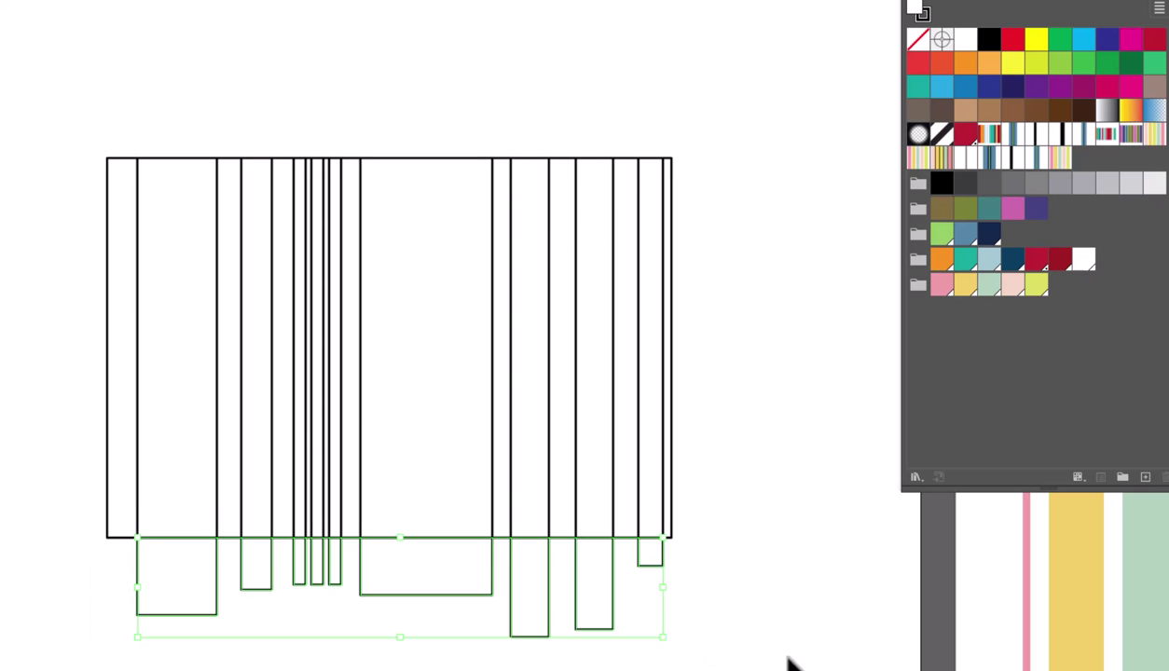
pyautogui.press('Delete')
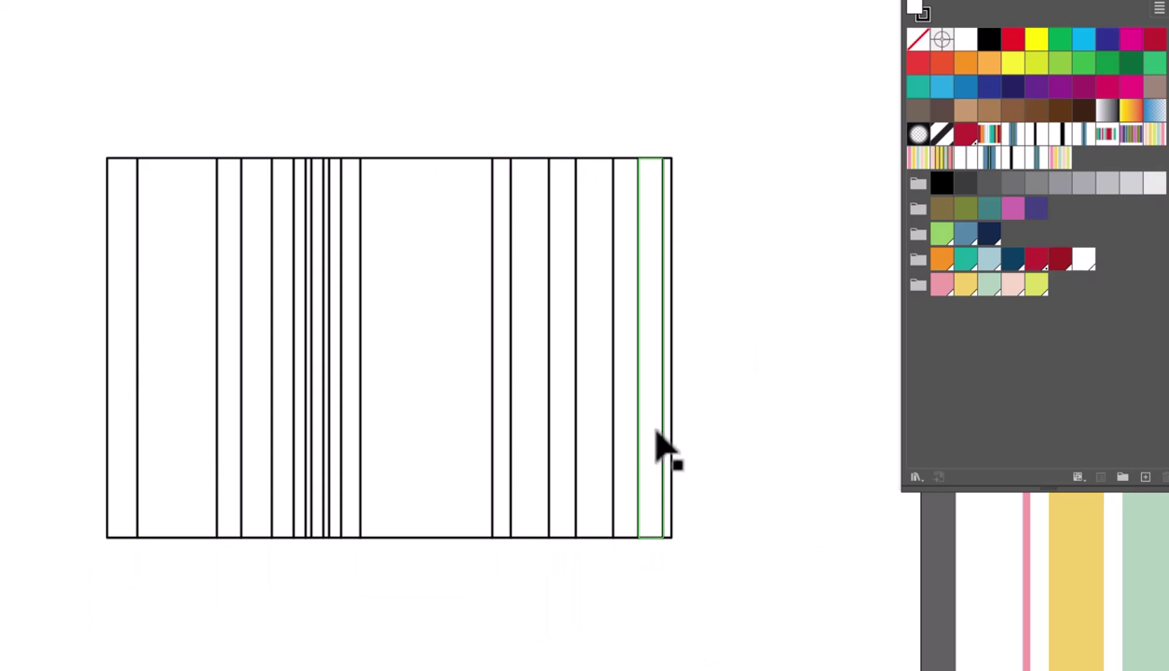
pyautogui.moveTo(700, 373); pyautogui.dragTo(637, 324)
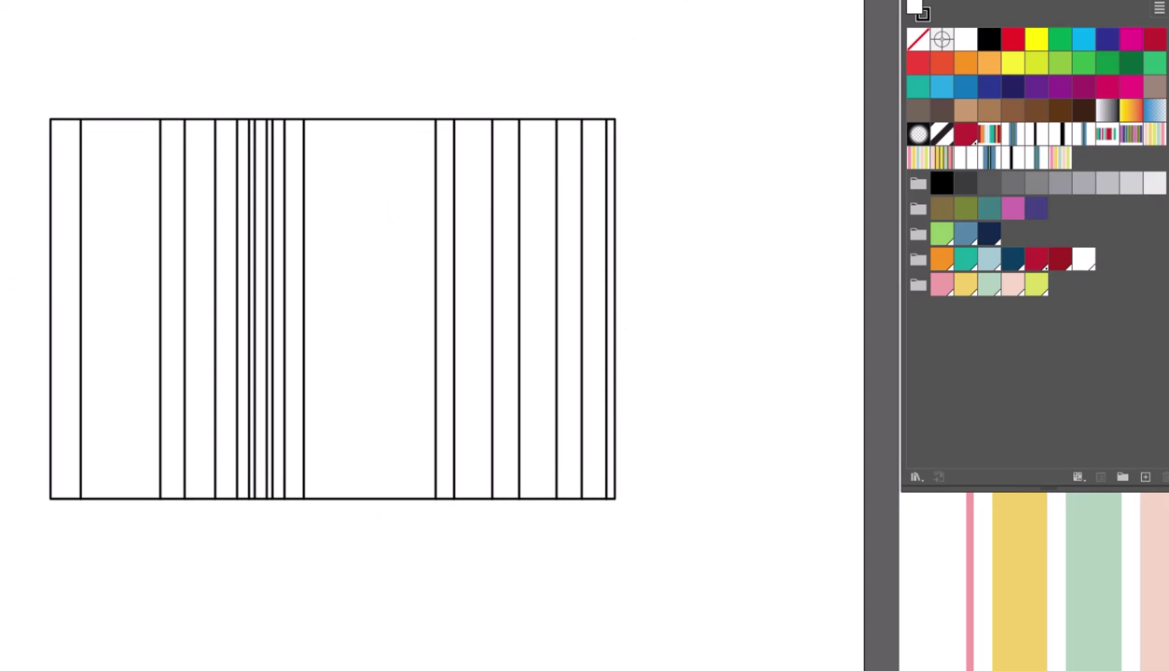
# - Fill the first three stripes orange, teal and dark navy from the Swatches panel
pyautogui.moveTo(1035, 5); pyautogui.dragTo(843, 0)
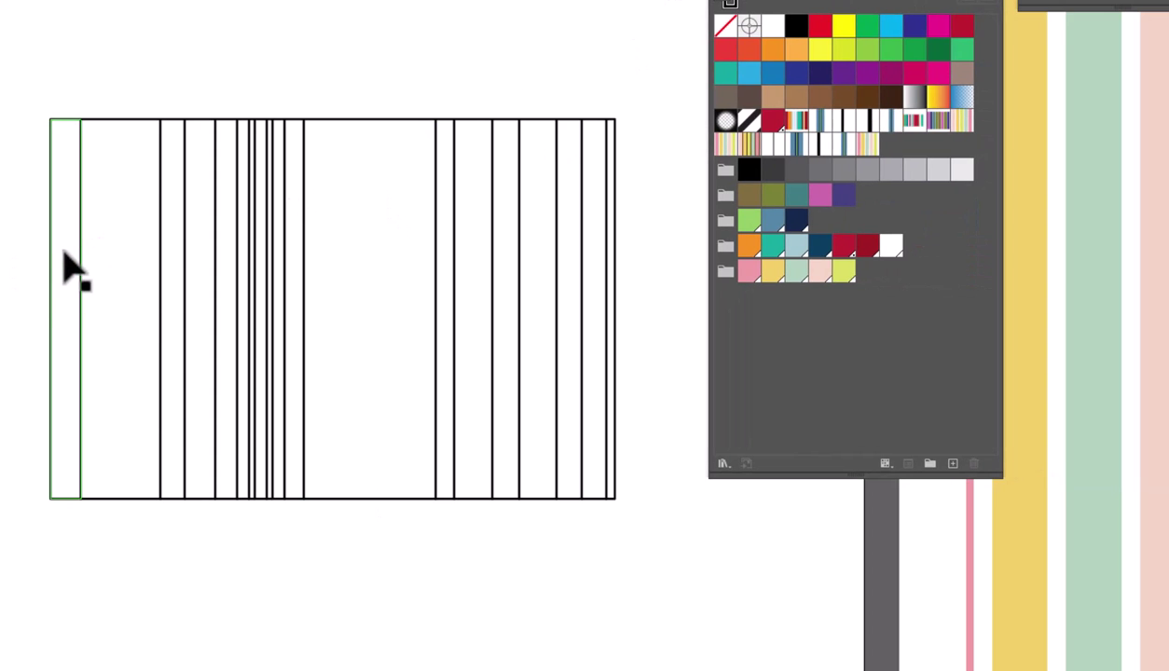
pyautogui.click(749, 248)
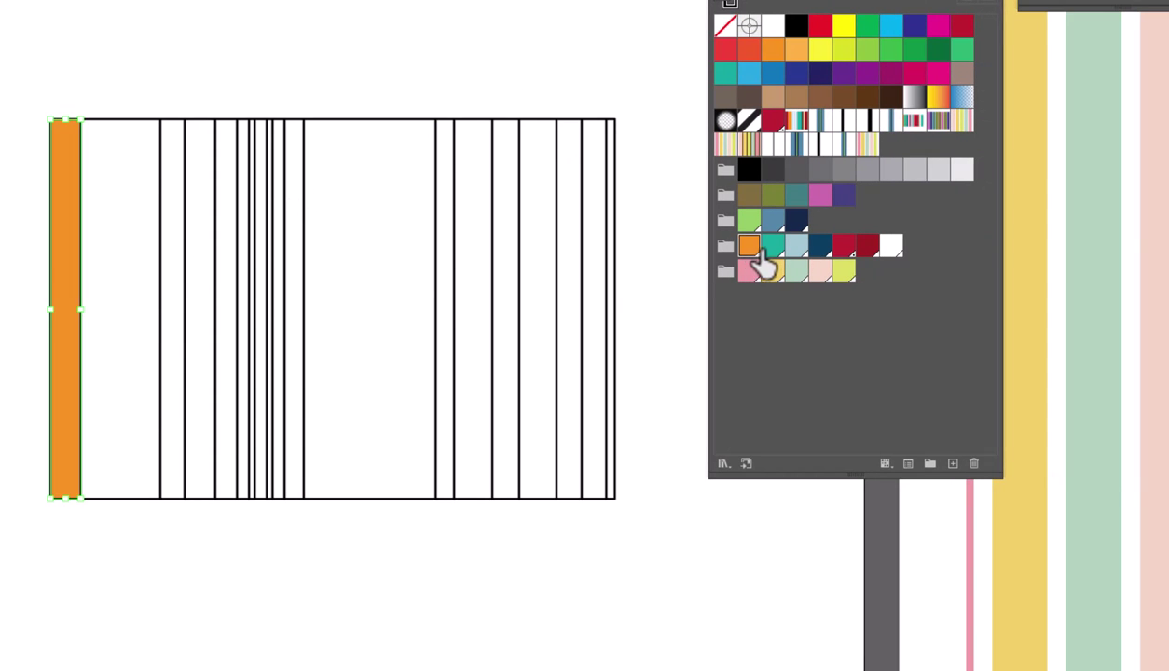
pyautogui.moveTo(774, 264); pyautogui.dragTo(148, 308)
pyautogui.click(173, 299)
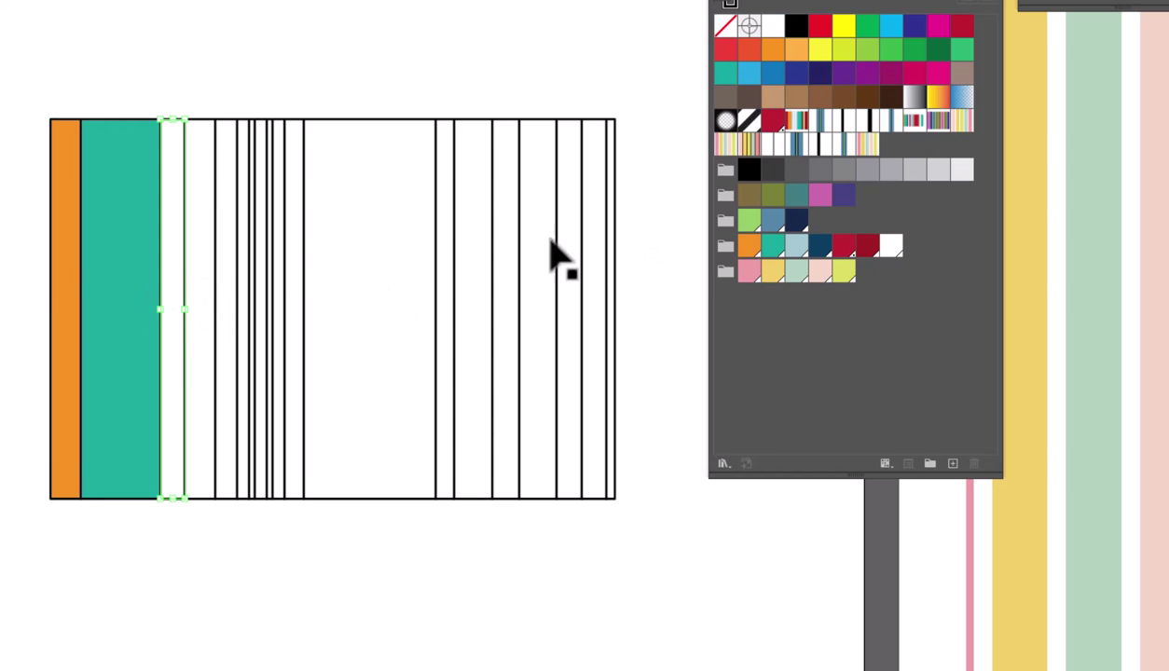
pyautogui.click(823, 250)
# - Fill the fourth to sixth stripes light blue, dark red and light blue
pyautogui.moveTo(800, 254); pyautogui.dragTo(208, 296)
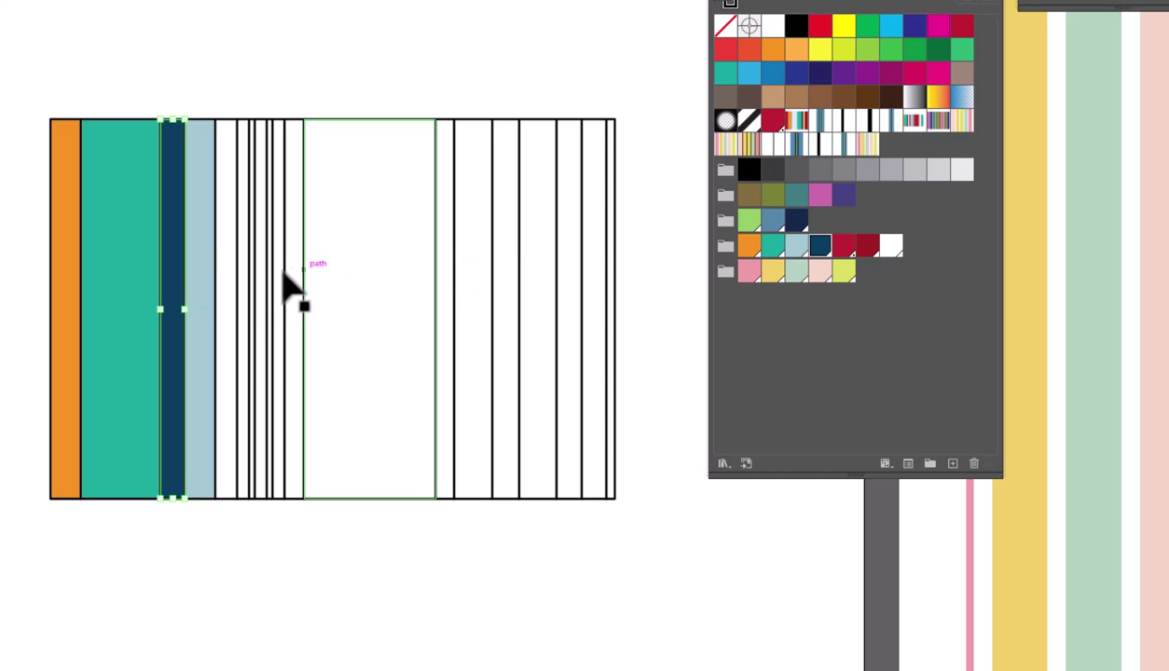
pyautogui.click(231, 285)
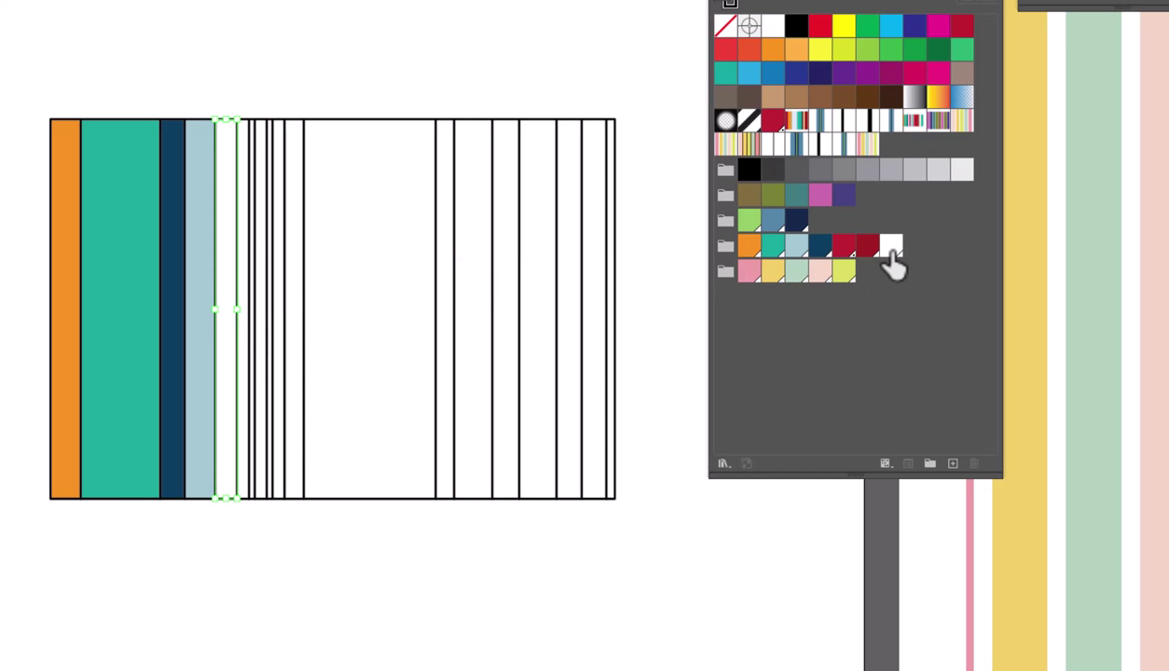
pyautogui.click(870, 247)
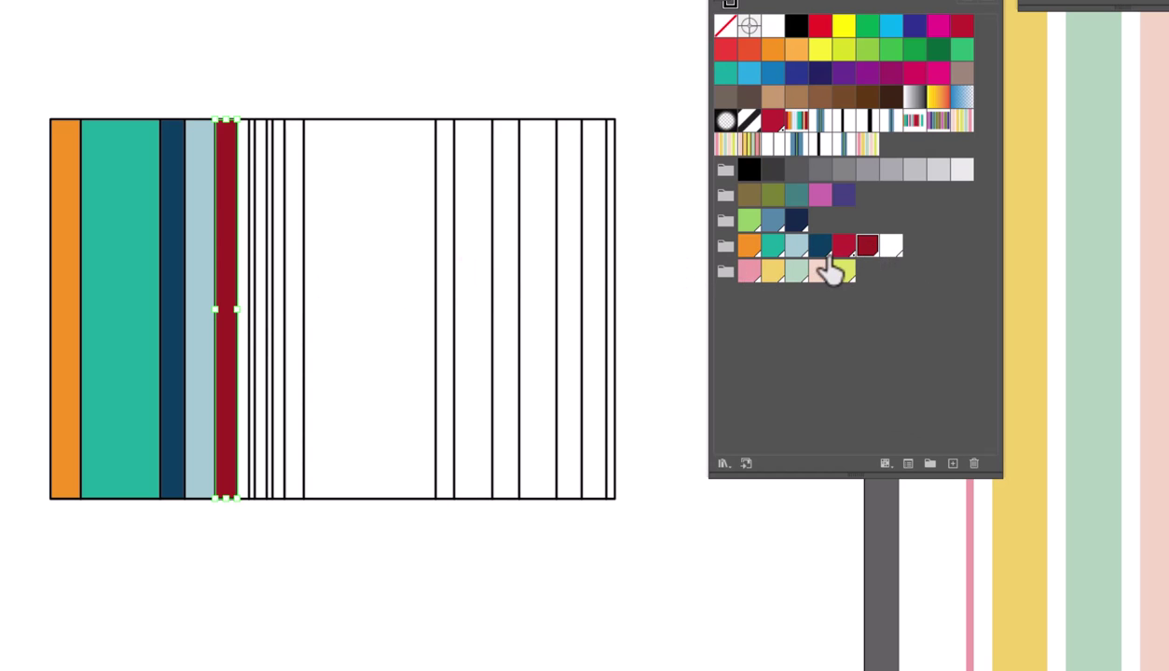
pyautogui.moveTo(798, 250); pyautogui.dragTo(245, 260)
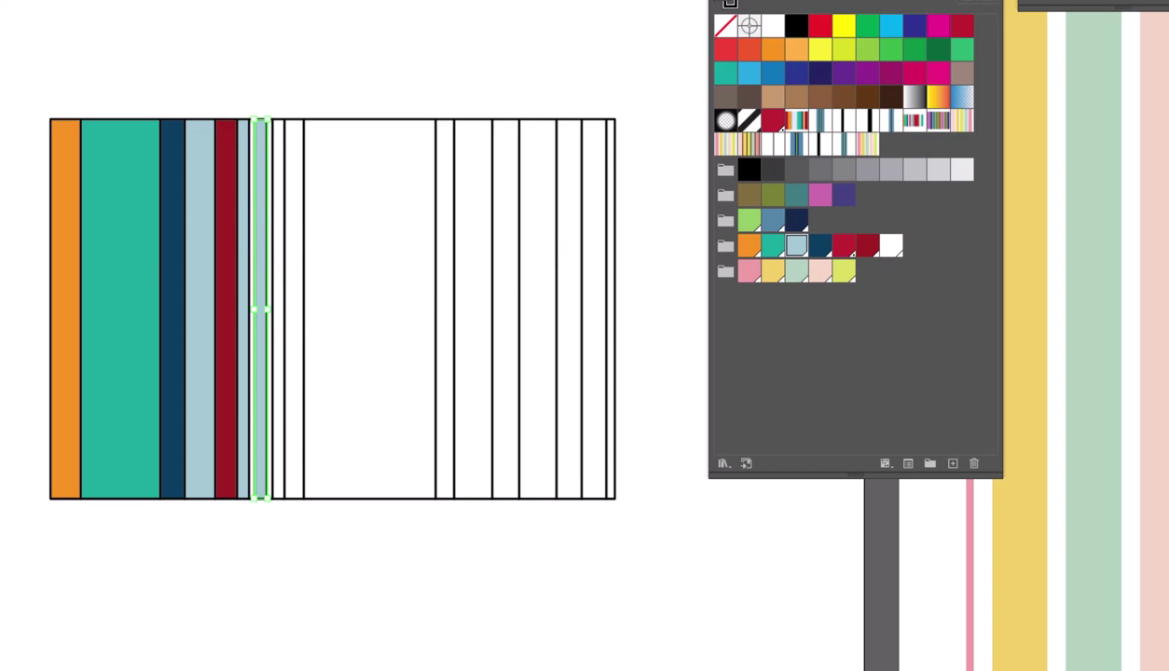
# - Colour the narrow left stripes navy, navy, light blue and orange
pyautogui.moveTo(211, 238); pyautogui.dragTo(347, 352)
pyautogui.press('v')
pyautogui.click(219, 247)
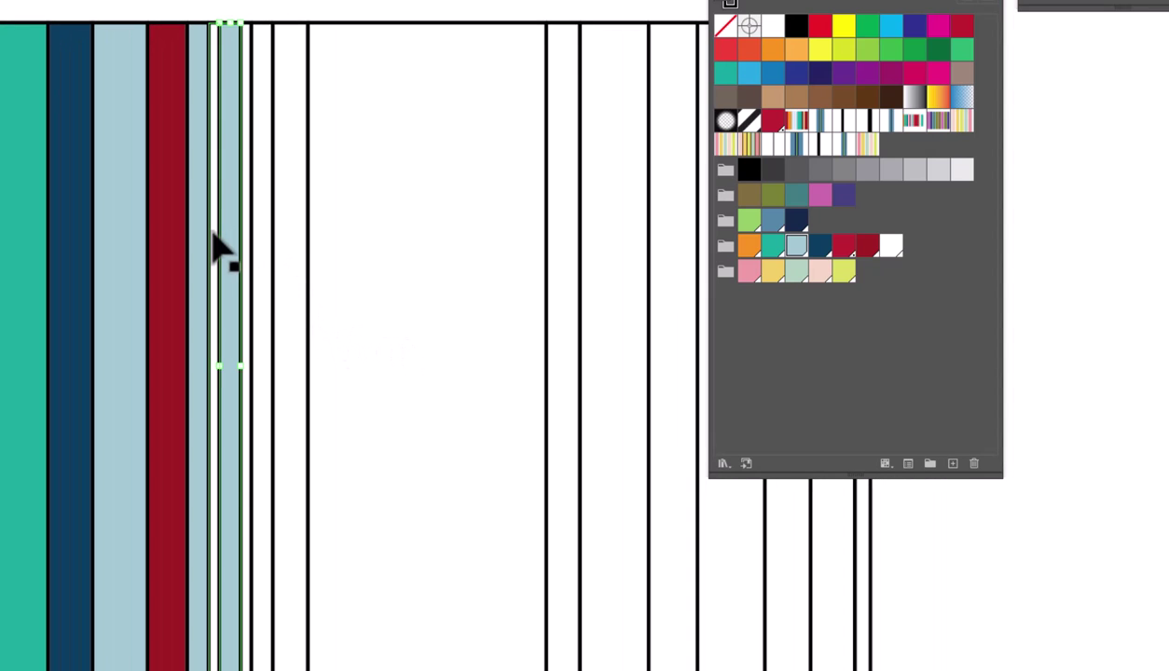
pyautogui.click(213, 235)
pyautogui.click(820, 247)
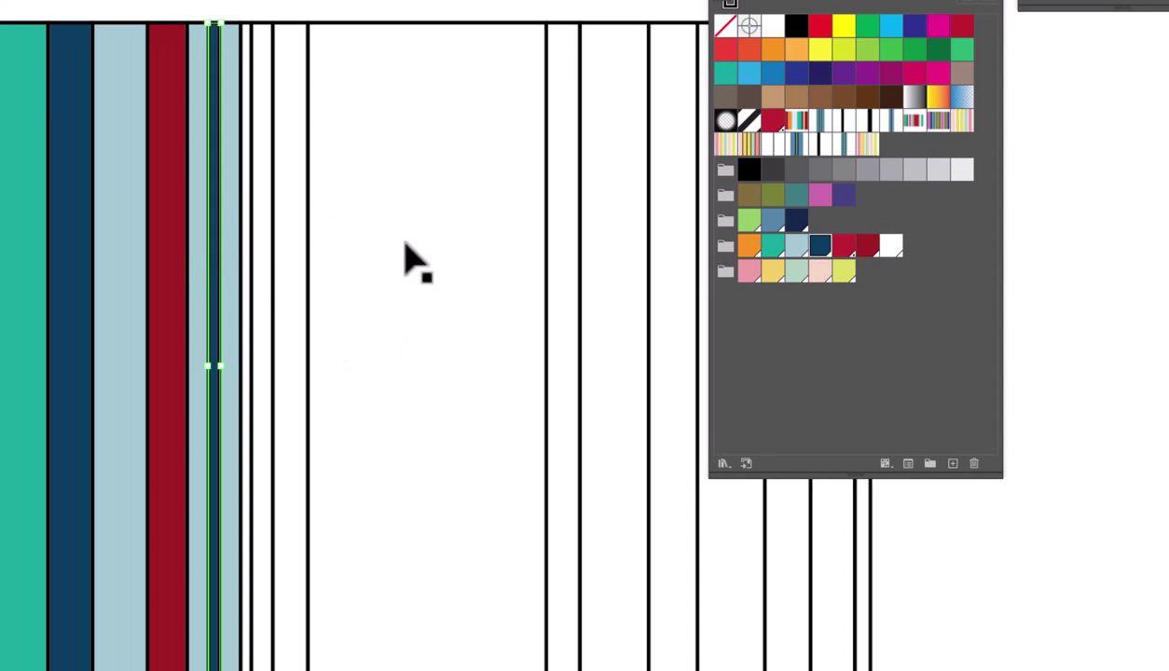
pyautogui.click(248, 251)
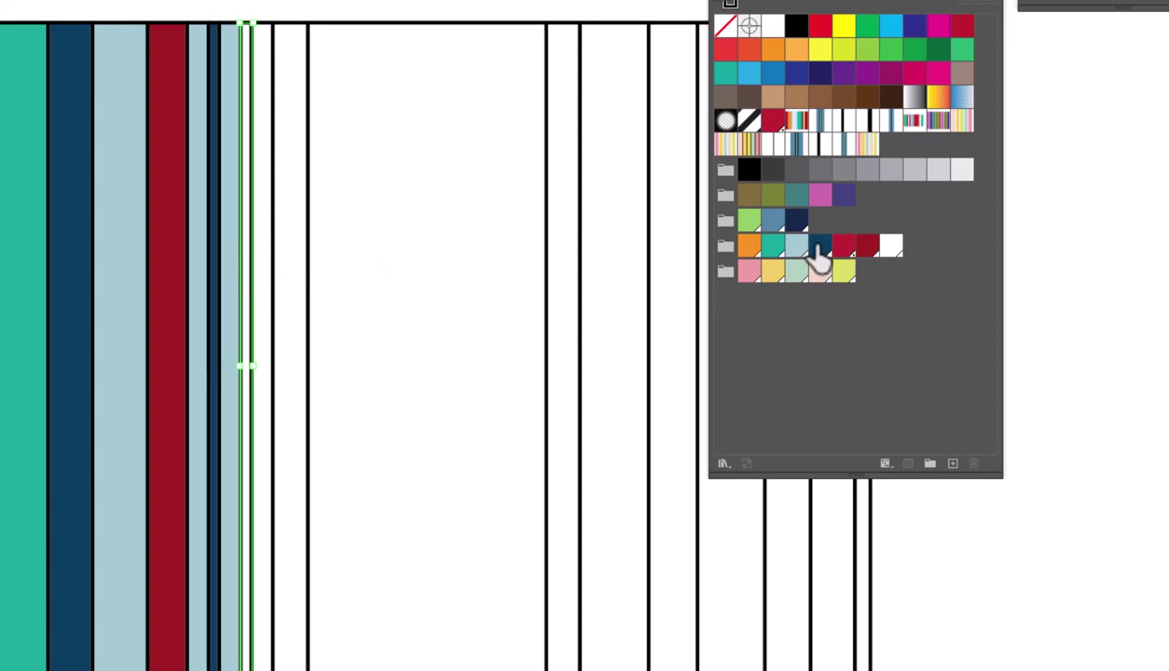
pyautogui.click(820, 249)
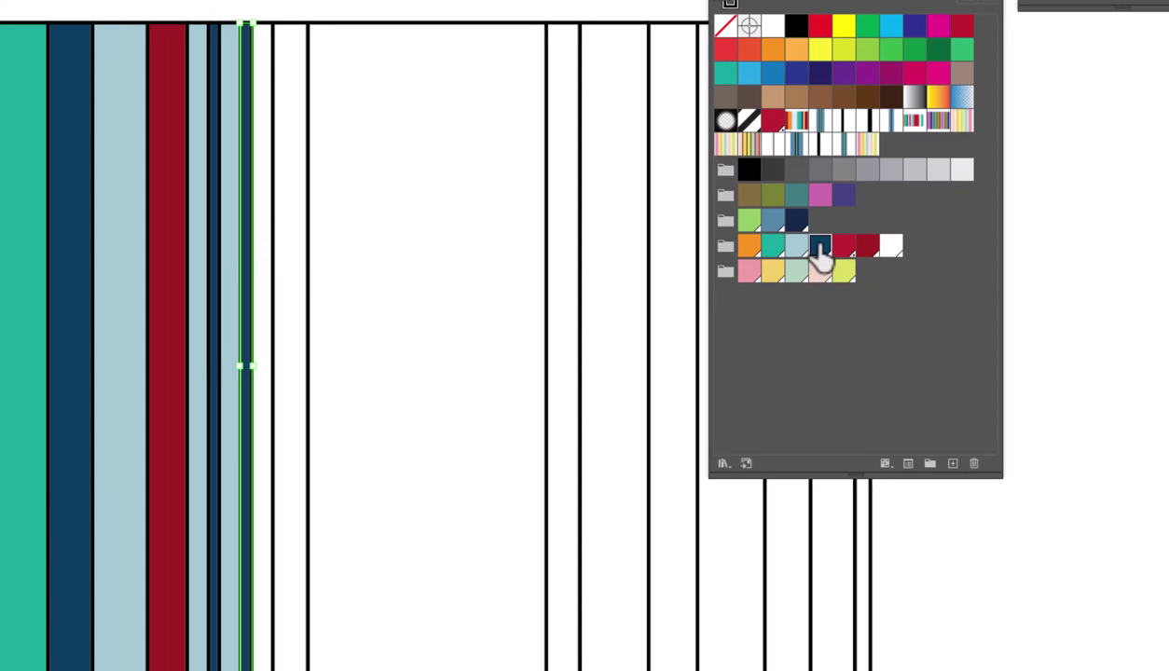
pyautogui.click(266, 283)
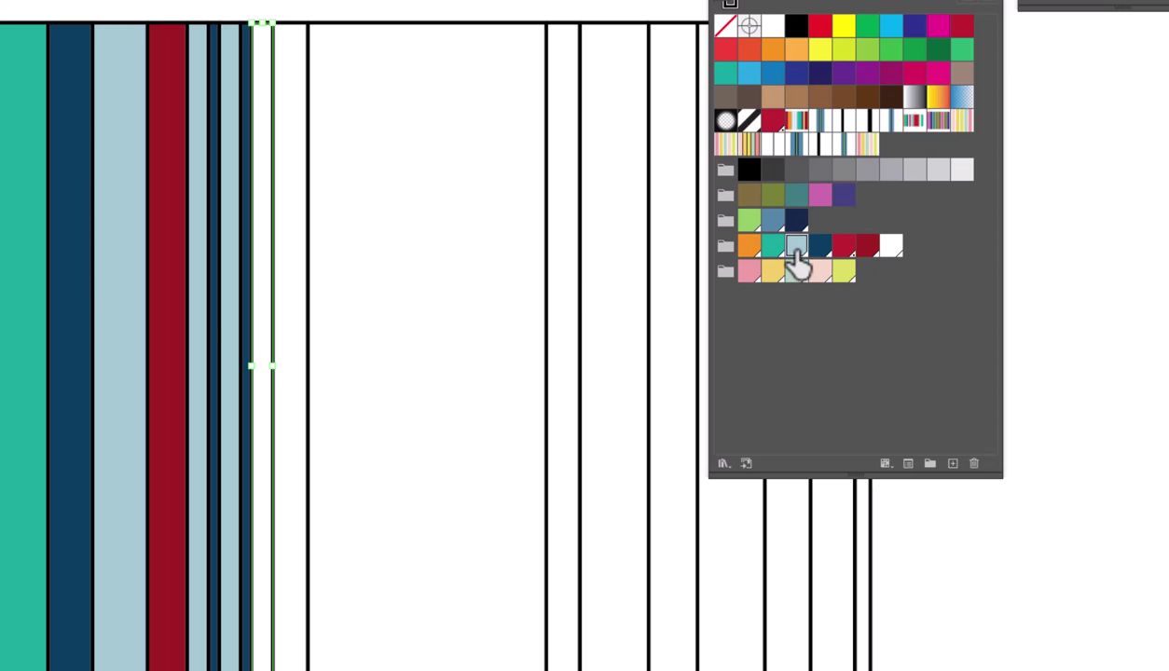
pyautogui.click(796, 250)
pyautogui.click(293, 263)
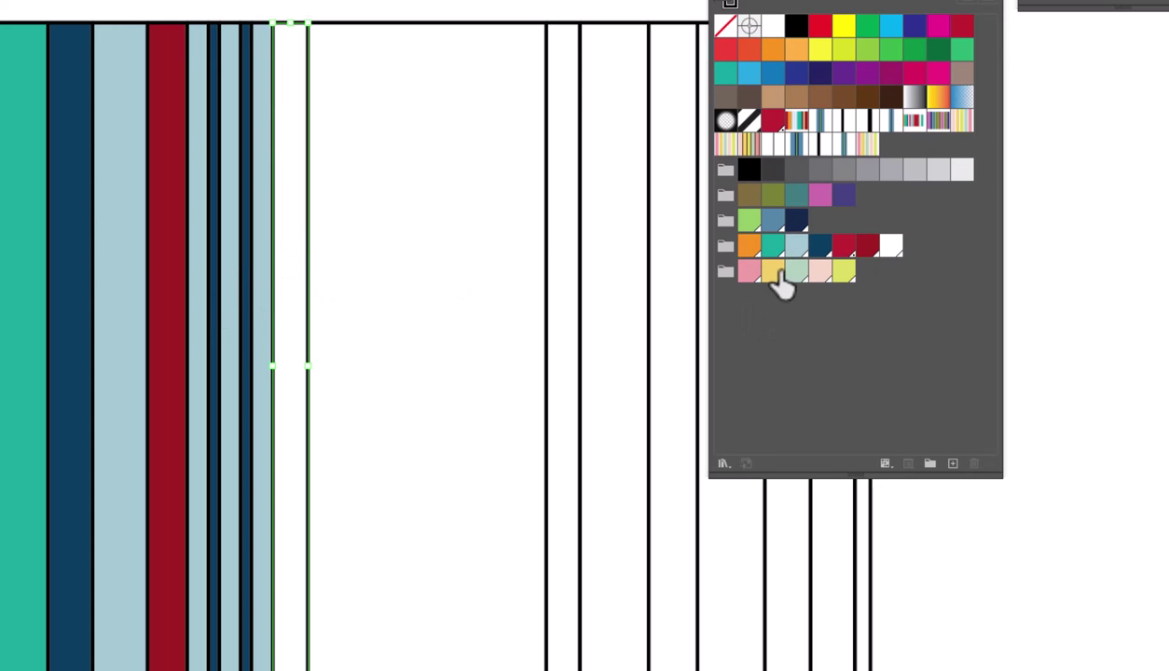
pyautogui.click(751, 247)
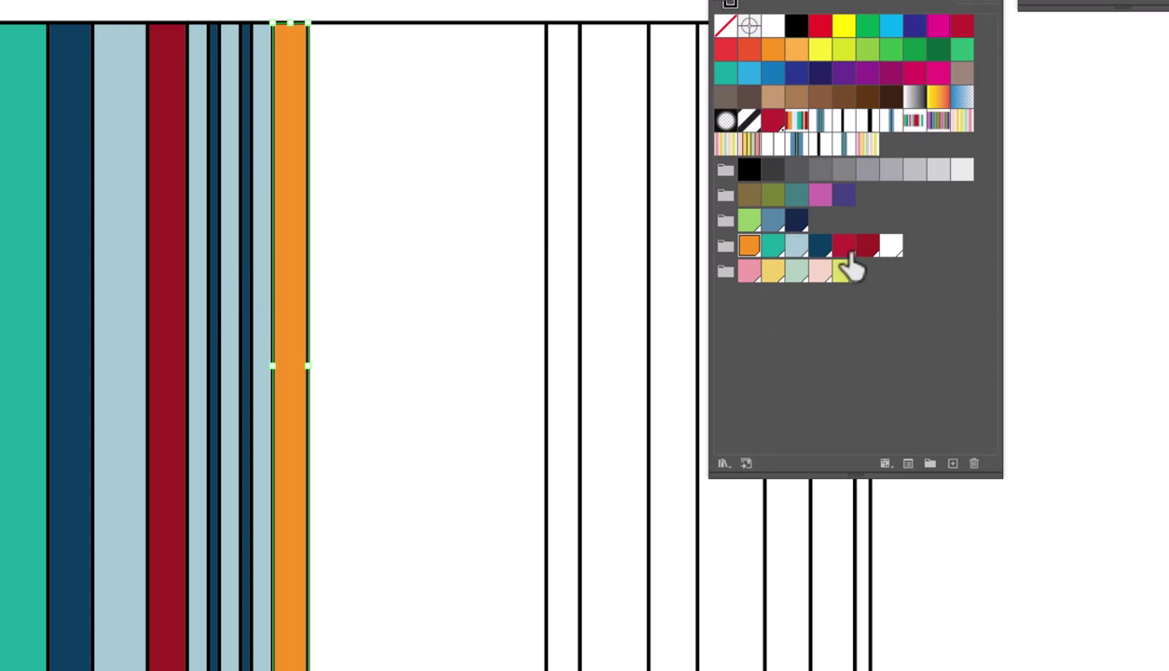
# - Fill the wide stripe crimson and the next stripes orange, teal, light blue, teal and red, resetting one thin stripe to white
pyautogui.moveTo(848, 261); pyautogui.dragTo(449, 305)
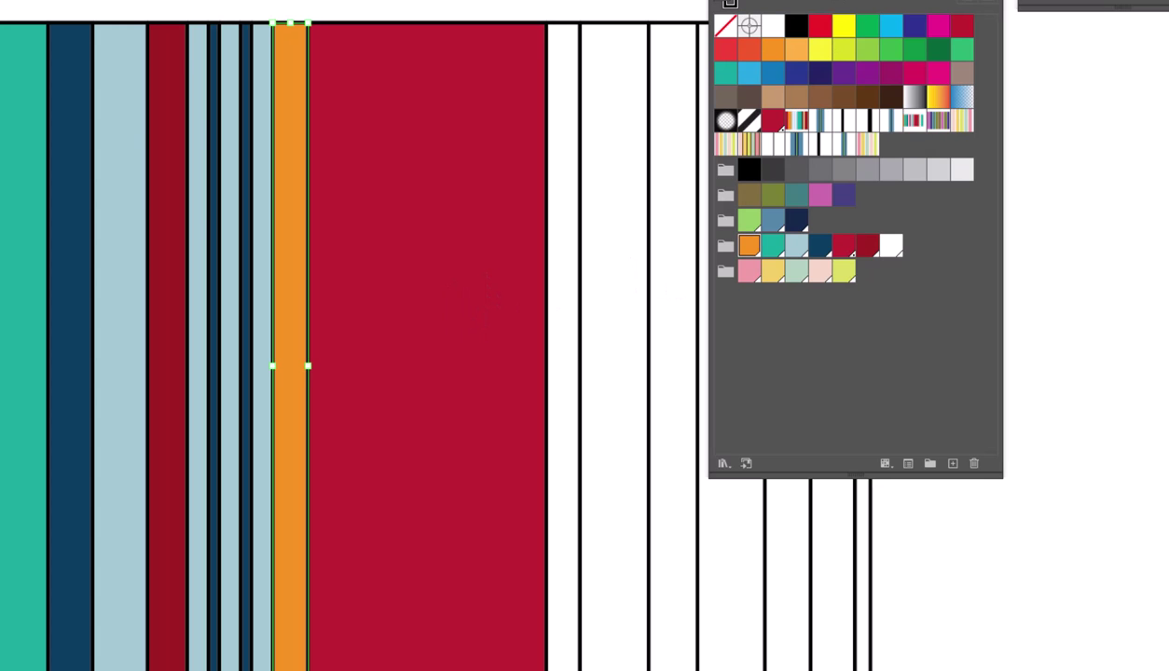
pyautogui.moveTo(858, 5); pyautogui.dragTo(1037, 21)
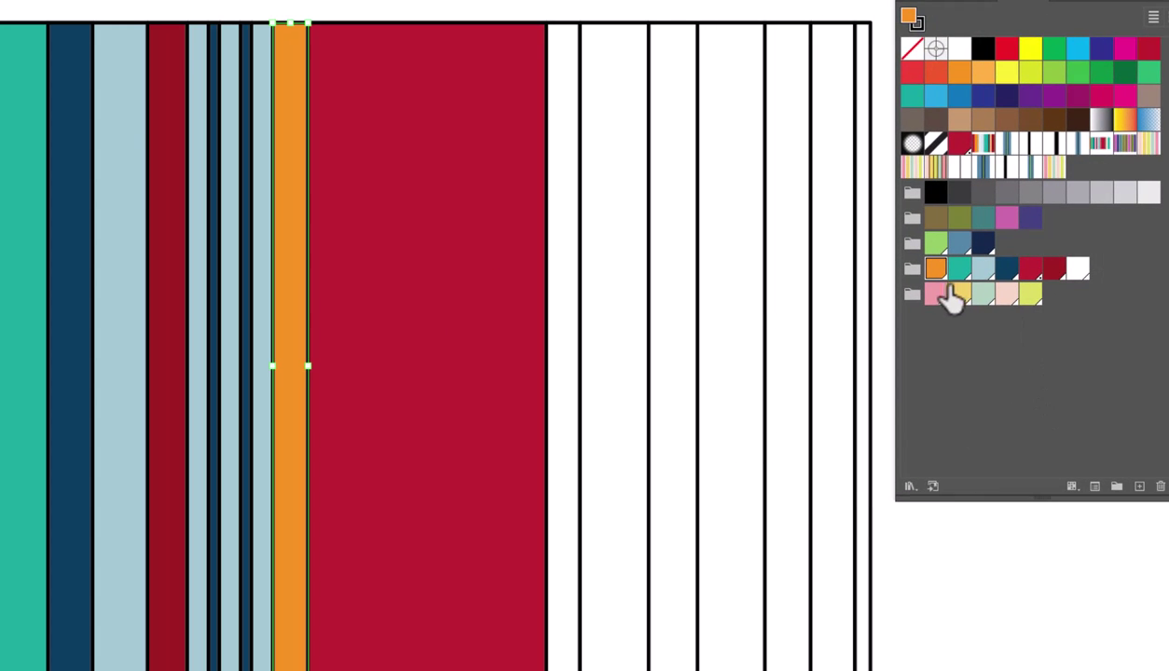
pyautogui.moveTo(933, 272); pyautogui.dragTo(565, 311)
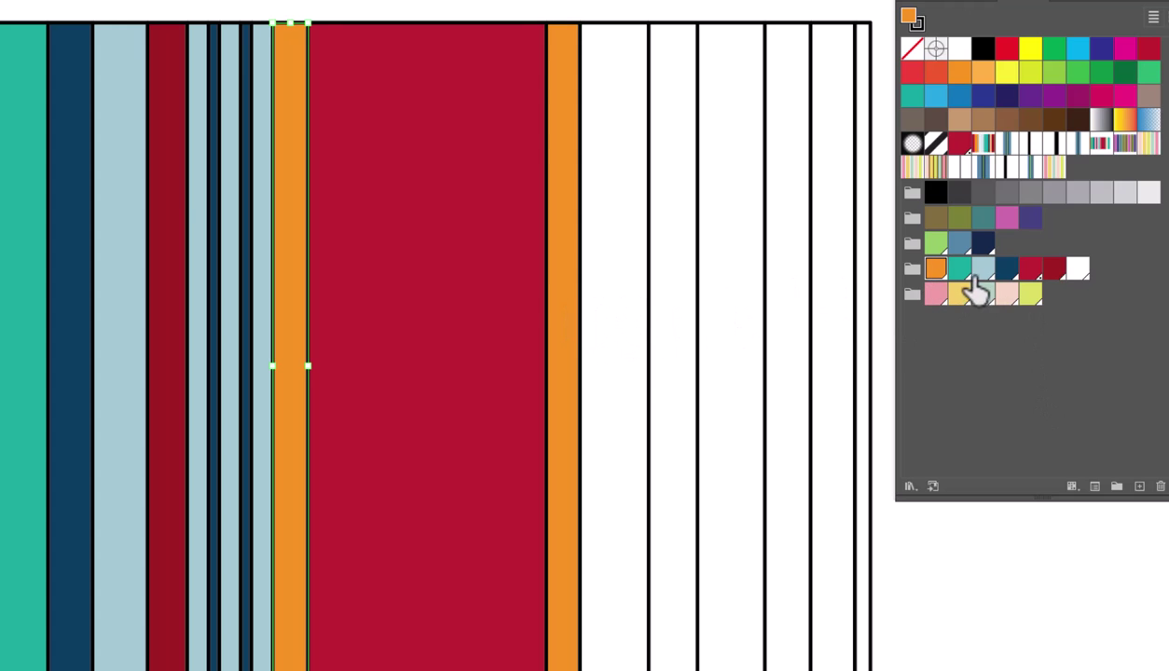
pyautogui.moveTo(961, 276); pyautogui.dragTo(627, 355)
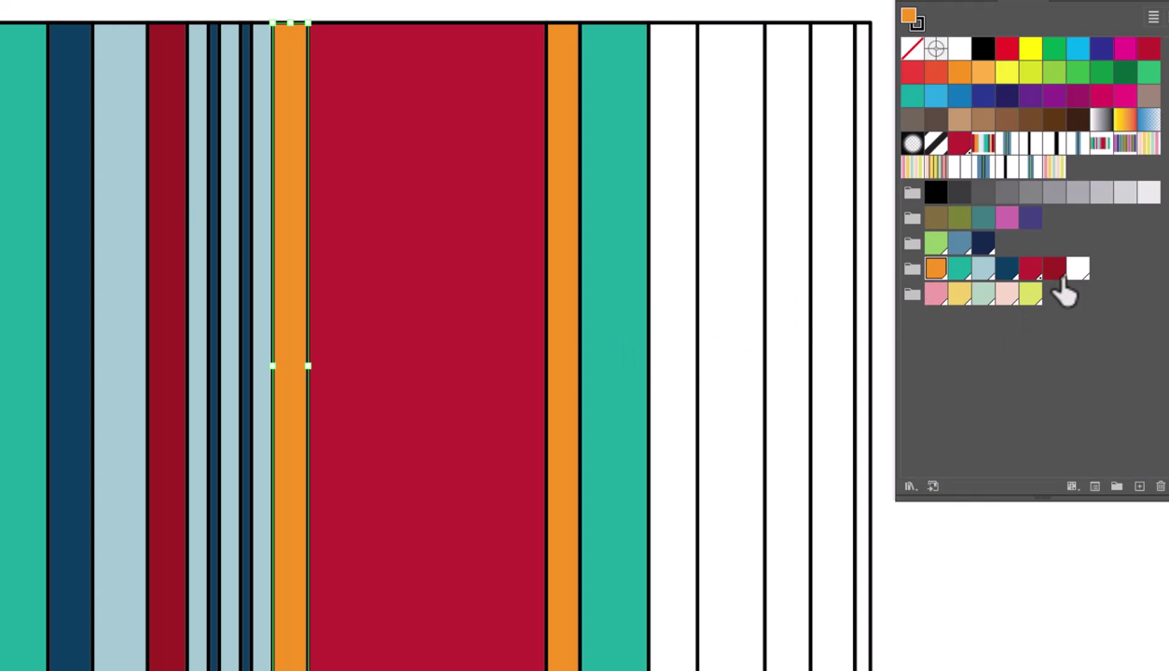
pyautogui.moveTo(986, 290); pyautogui.dragTo(684, 333)
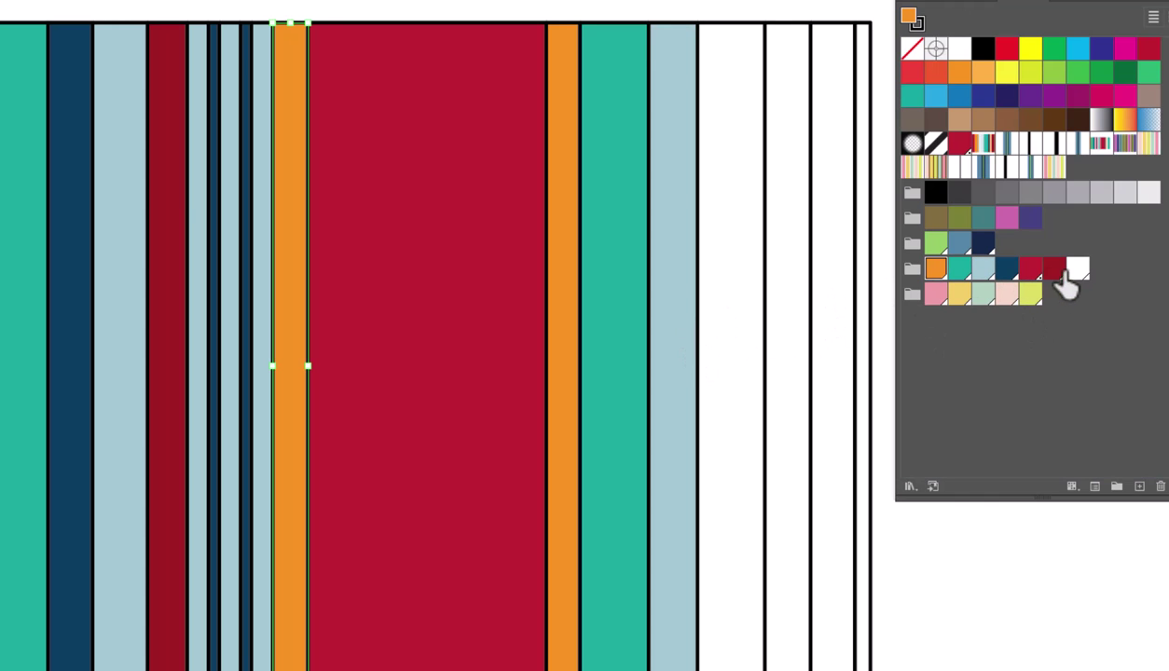
pyautogui.click(1078, 272)
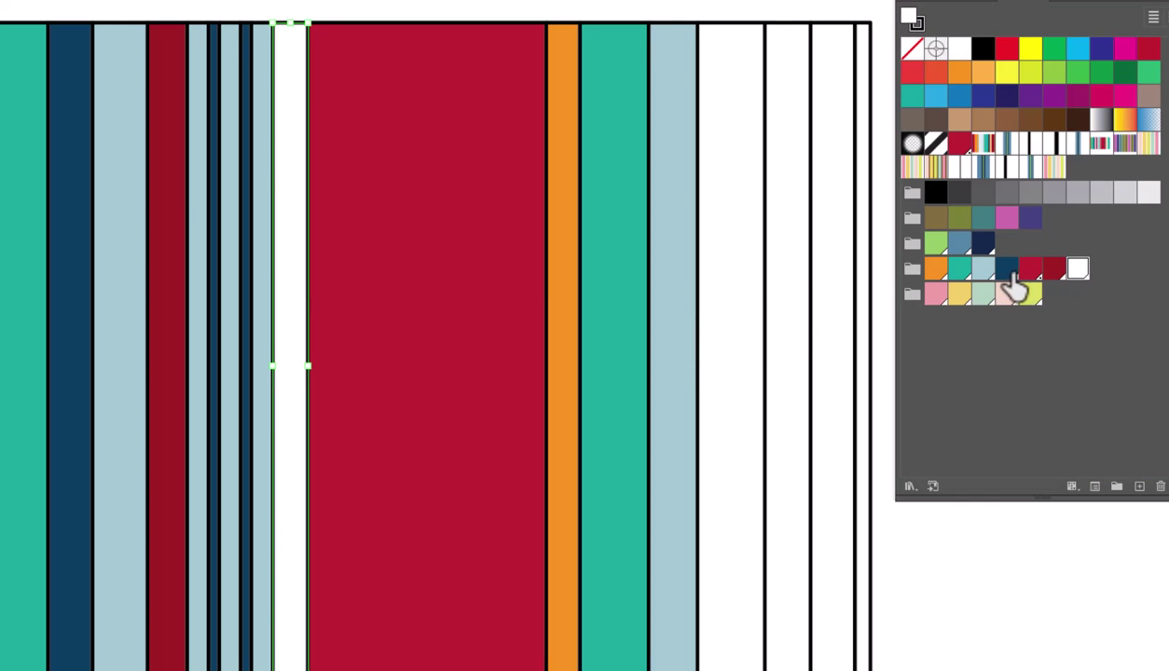
pyautogui.moveTo(961, 280)
pyautogui.mouseDown()
pyautogui.moveTo(749, 331)
pyautogui.moveTo(970, 288)
pyautogui.mouseUp()
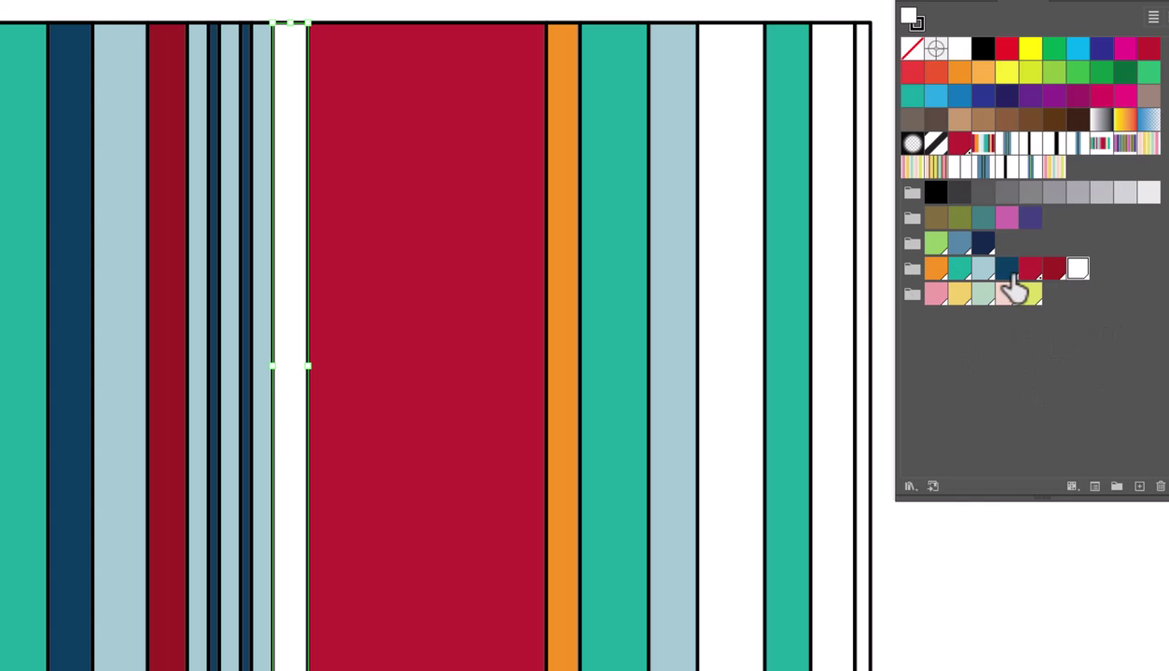
pyautogui.moveTo(1030, 280); pyautogui.dragTo(836, 366)
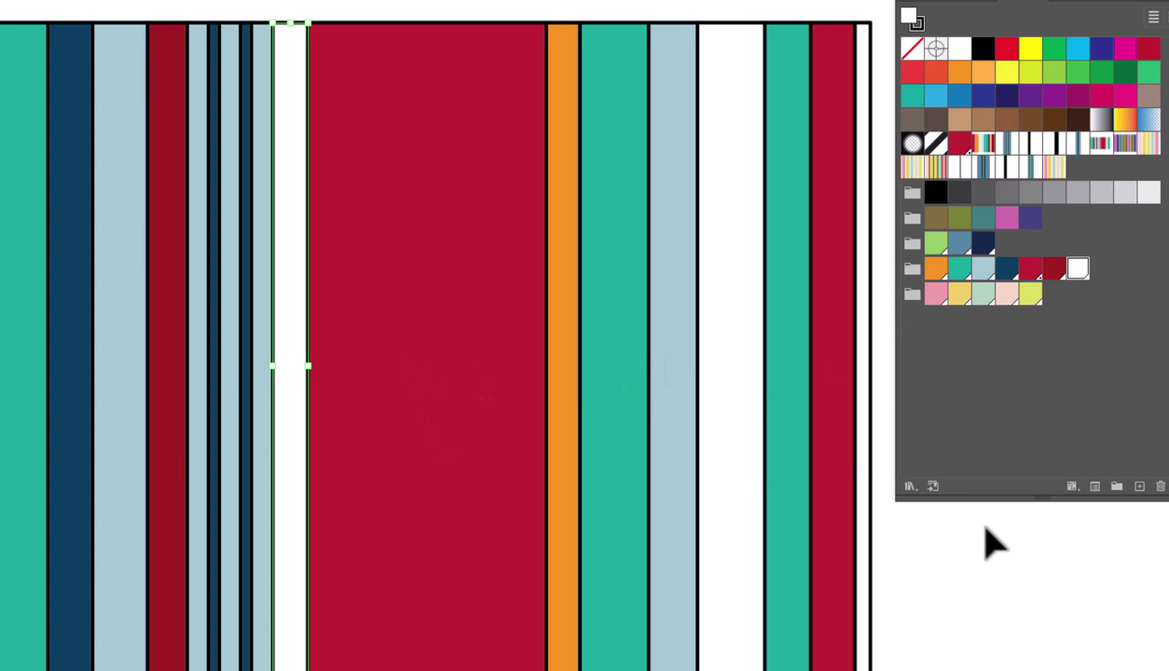
pyautogui.moveTo(993, 554); pyautogui.dragTo(954, 537)
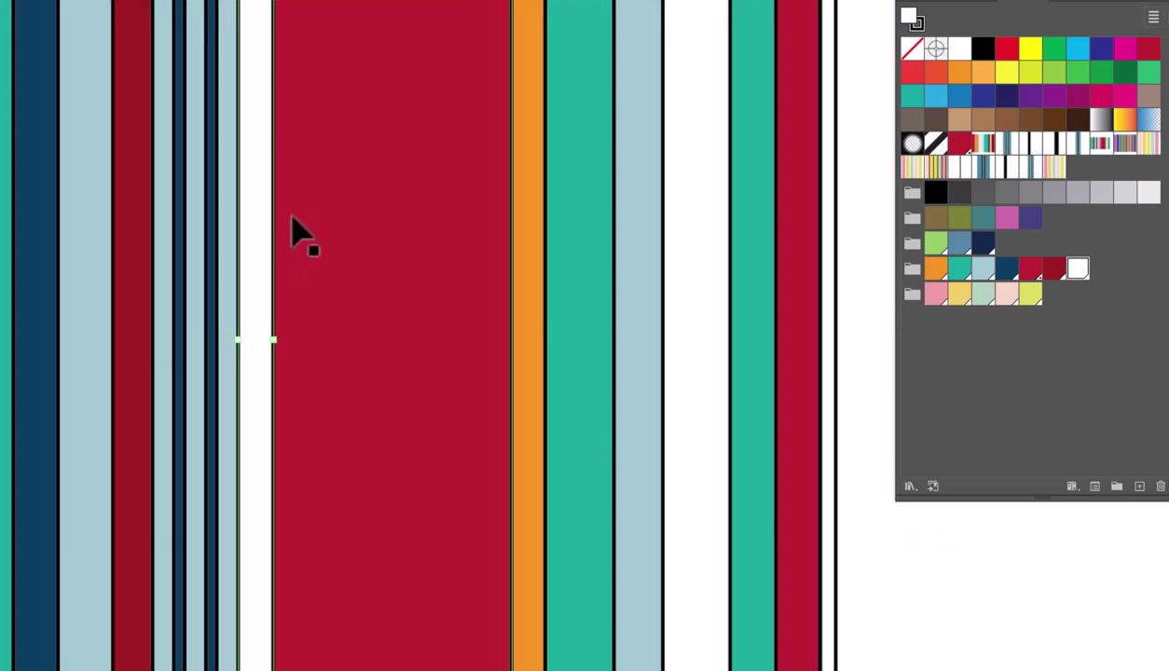
# - Select all the multicolour stripe rectangles and save them as a pattern swatch
pyautogui.hotkey('ctrl', '-')
pyautogui.hotkey('ctrl', '-')
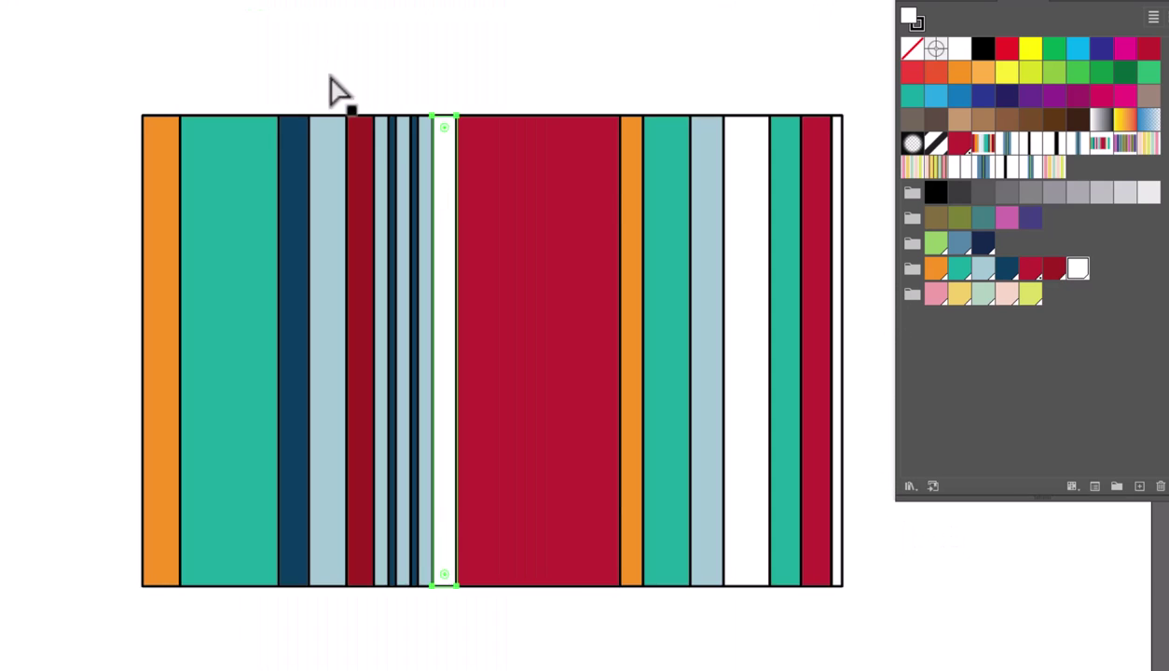
pyautogui.moveTo(809, 456); pyautogui.dragTo(647, 405)
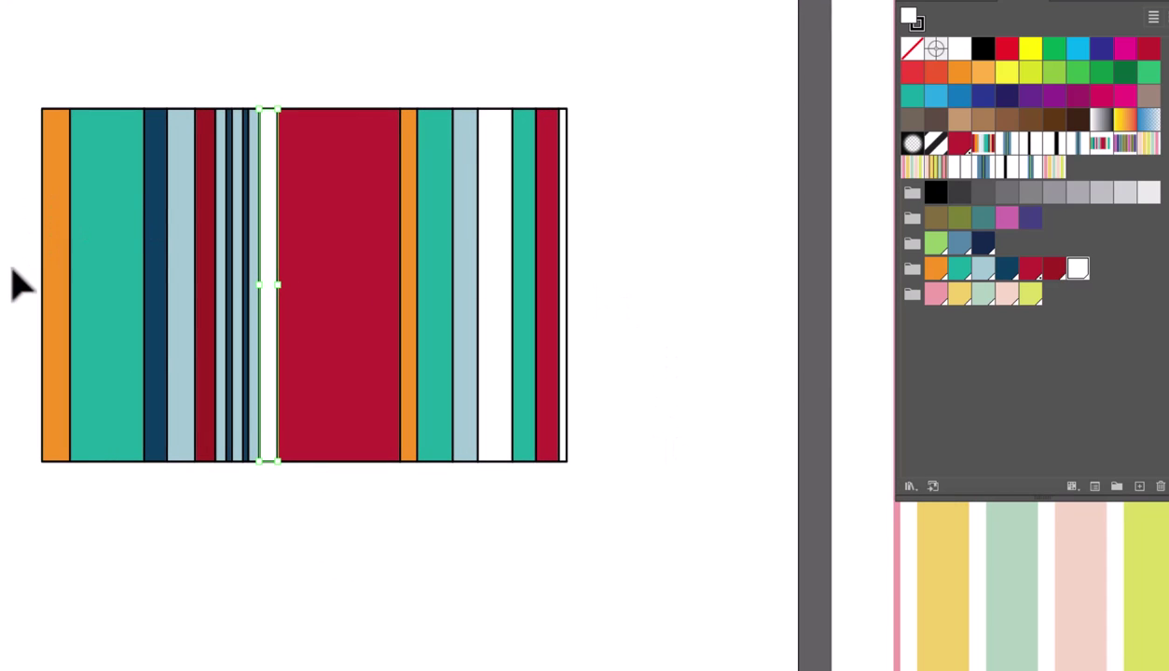
pyautogui.moveTo(2, 84); pyautogui.dragTo(647, 543)
pyautogui.moveTo(347, 359); pyautogui.dragTo(1057, 386)
# - Fill the pastel-striped rectangle with the new multicolour stripe pattern
pyautogui.hscroll(10, 637, 601)
pyautogui.scroll(-6, 313, 470)
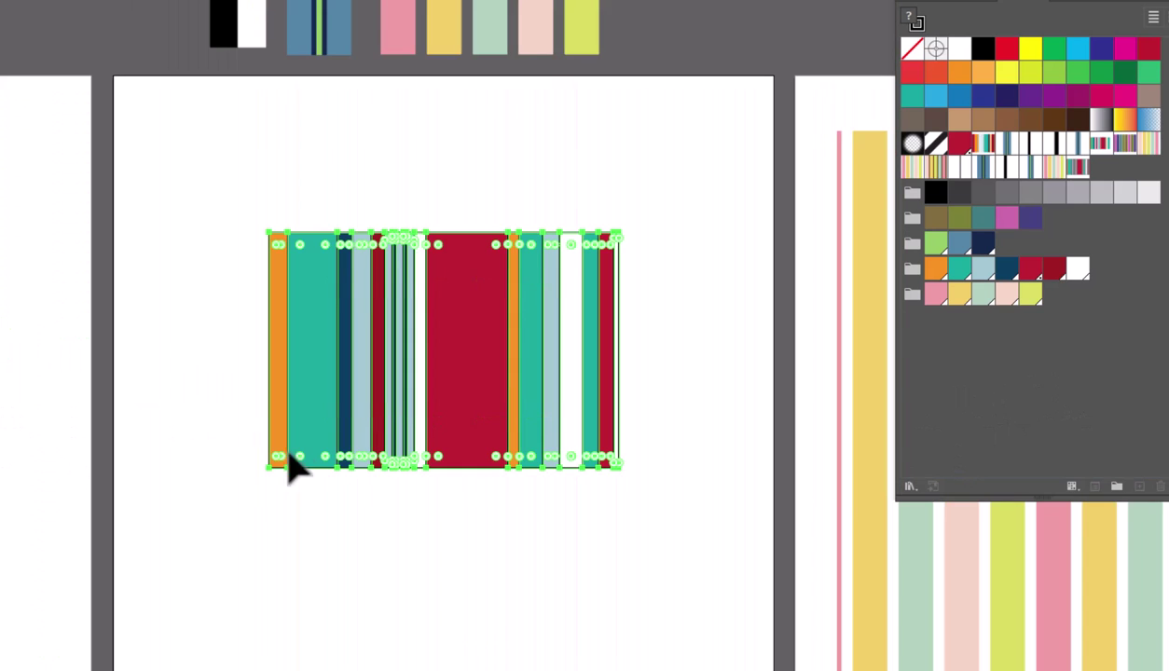
pyautogui.hscroll(5, 215, 454)
pyautogui.click(548, 402)
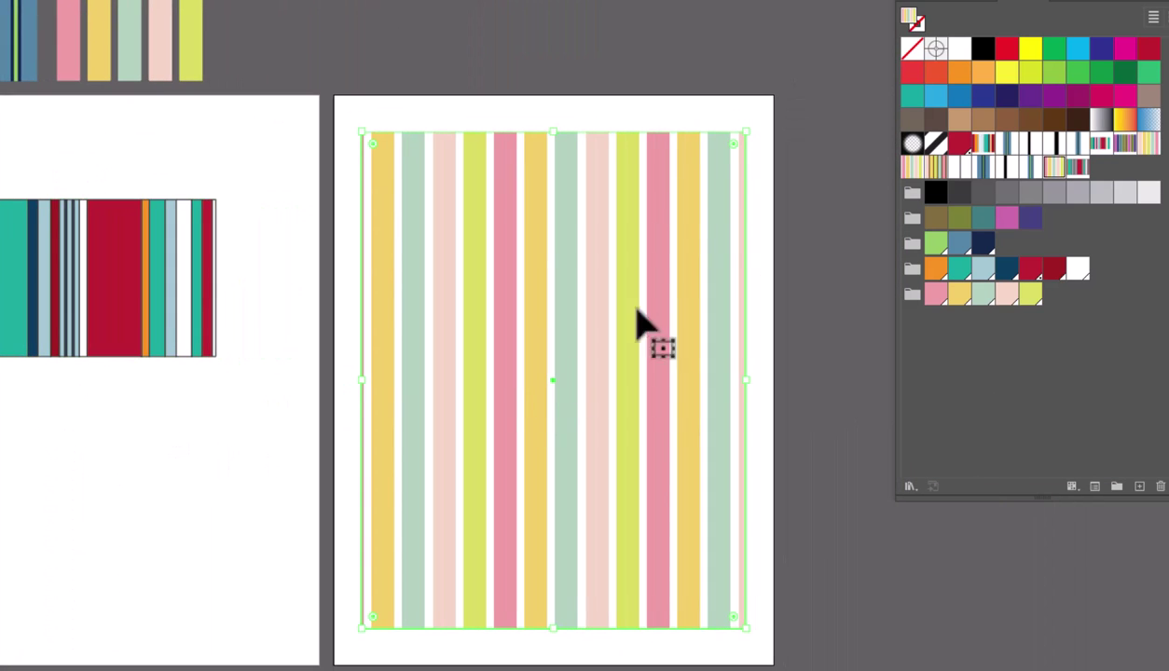
pyautogui.click(1077, 167)
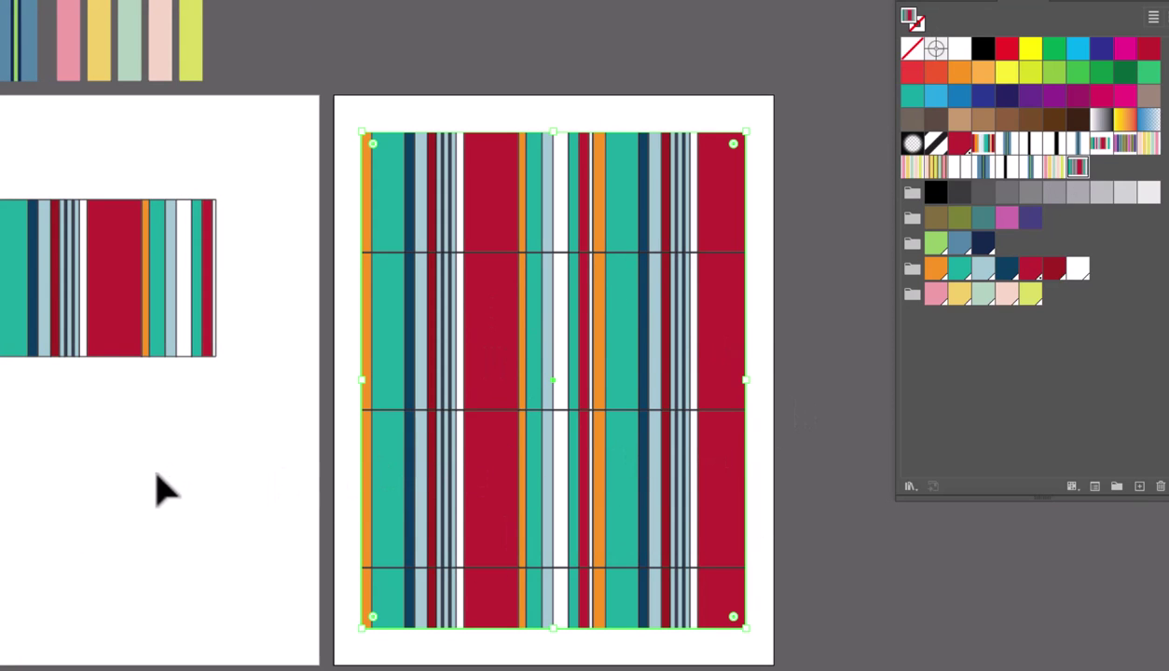
pyautogui.moveTo(0, 184); pyautogui.dragTo(244, 379)
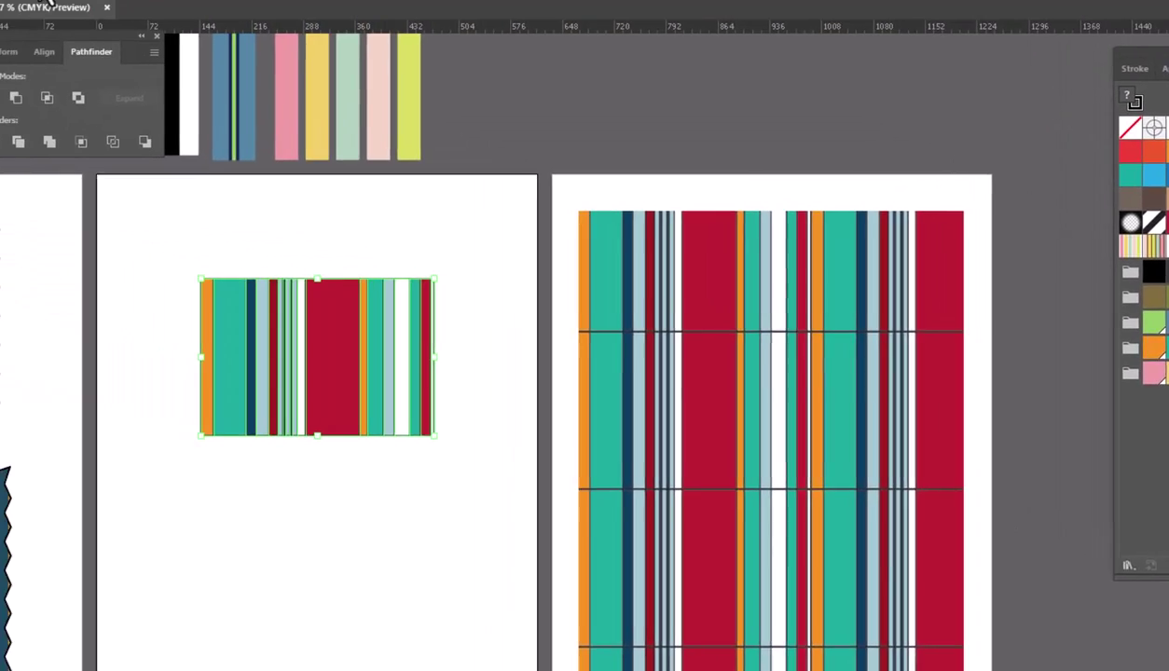
# - Set the stripes' stroke to None and save them as a new pattern swatch
pyautogui.click(131, 18)
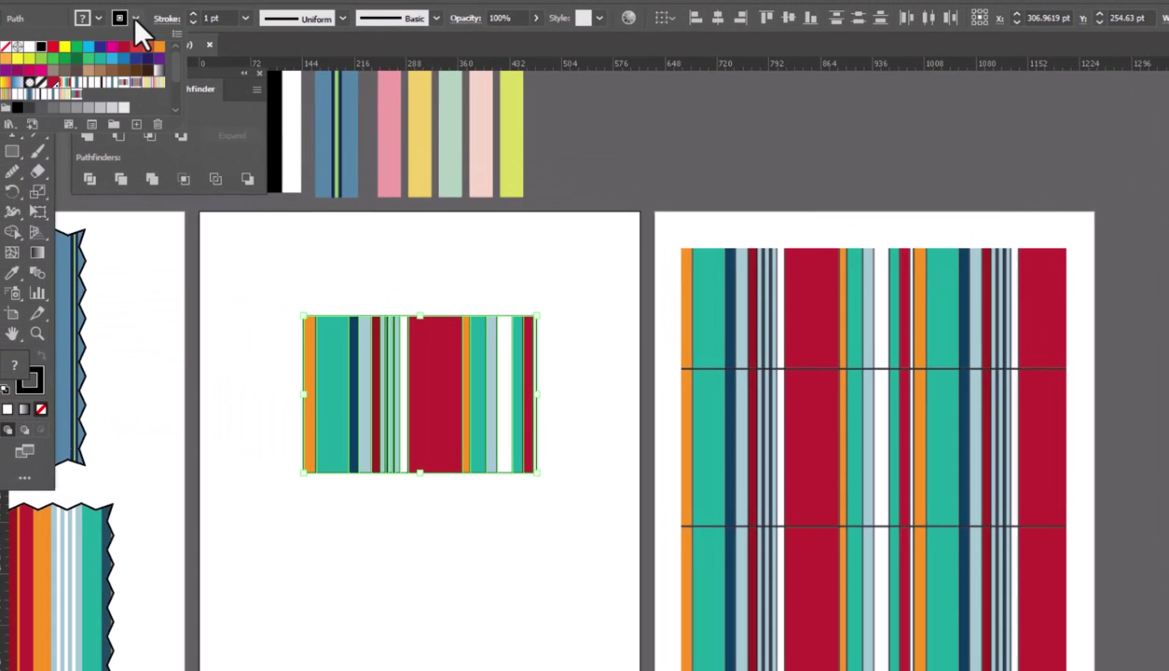
pyautogui.click(6, 47)
pyautogui.moveTo(247, 284); pyautogui.dragTo(560, 518)
pyautogui.moveTo(212, 359); pyautogui.dragTo(951, 332)
# - Refill the large rectangle with the new outline-free stripe pattern
pyautogui.moveTo(1001, 162); pyautogui.dragTo(638, 328)
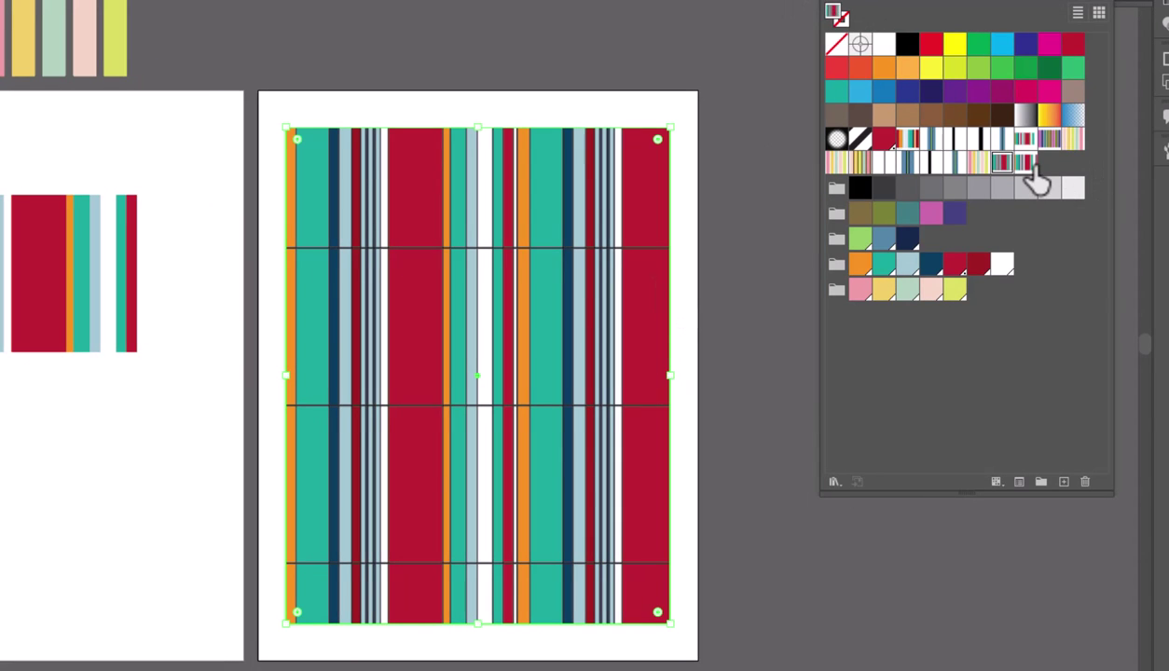
pyautogui.click(1029, 166)
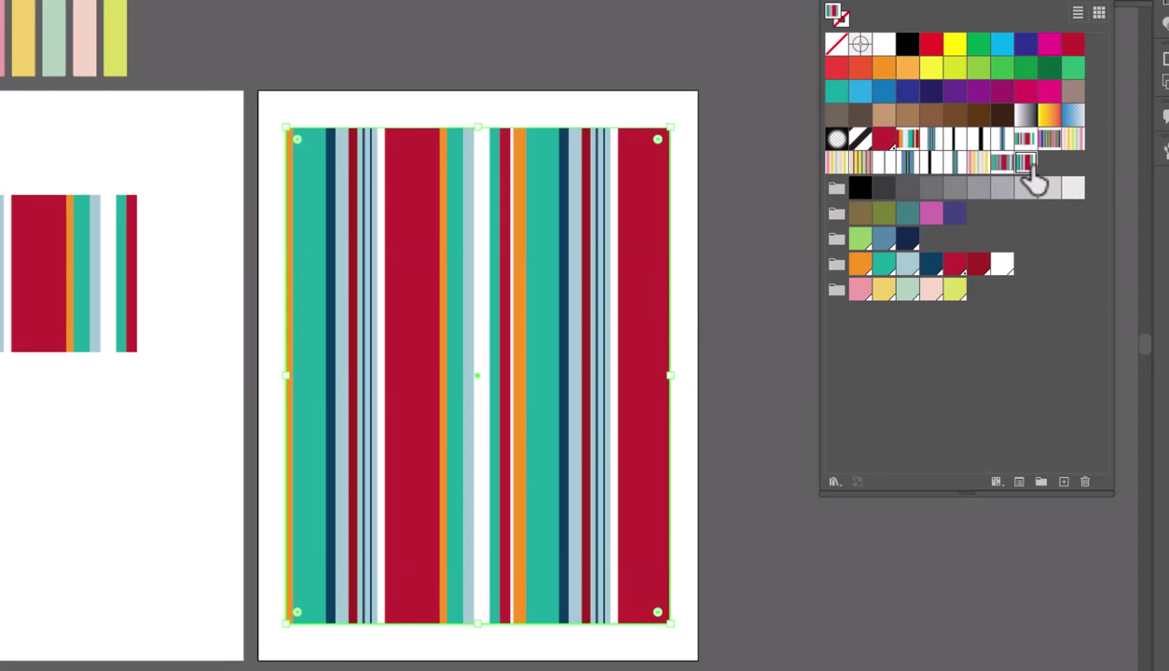
pyautogui.click(746, 365)
pyautogui.moveTo(746, 365); pyautogui.dragTo(662, 293)
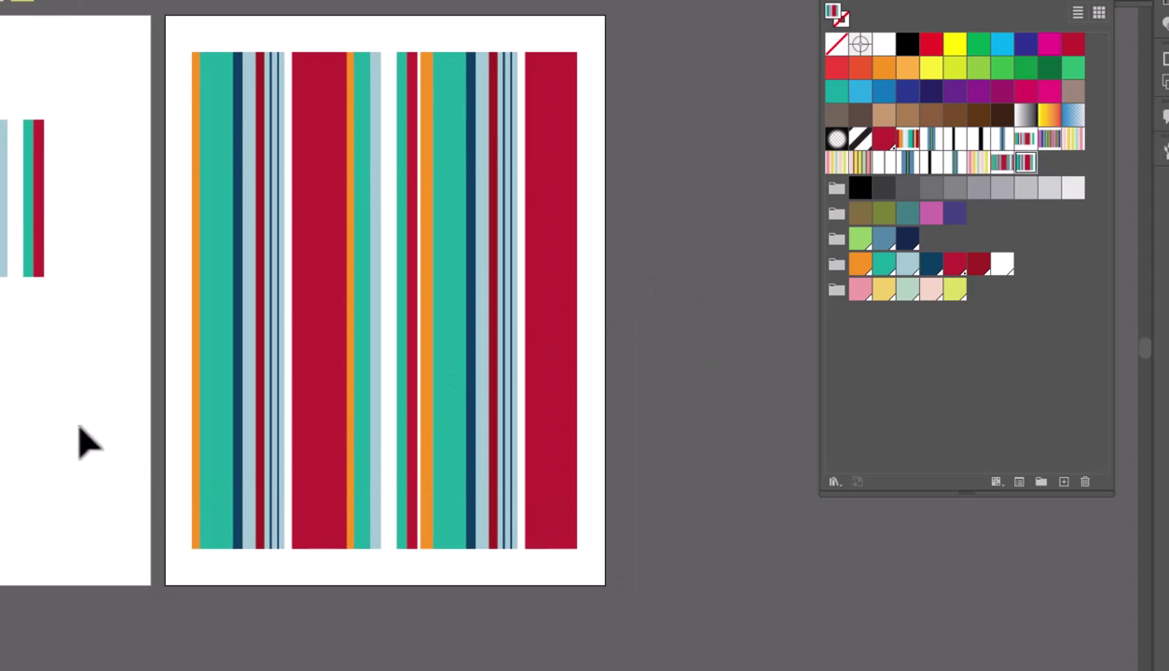
# - Zoom in to inspect the zigzag sample, then shift the black-and-white stripe pair down and left
pyautogui.moveTo(82, 438); pyautogui.dragTo(277, 399)
pyautogui.moveTo(112, 410); pyautogui.dragTo(396, 352)
pyautogui.click(5, 334)
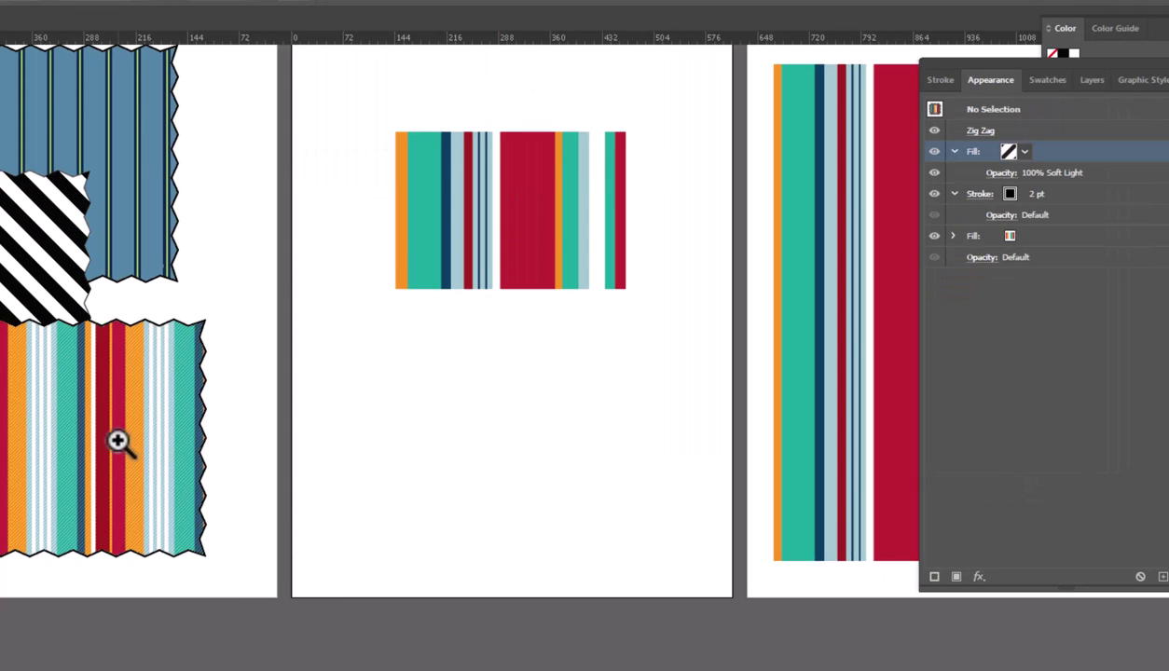
pyautogui.moveTo(120, 439); pyautogui.dragTo(399, 569)
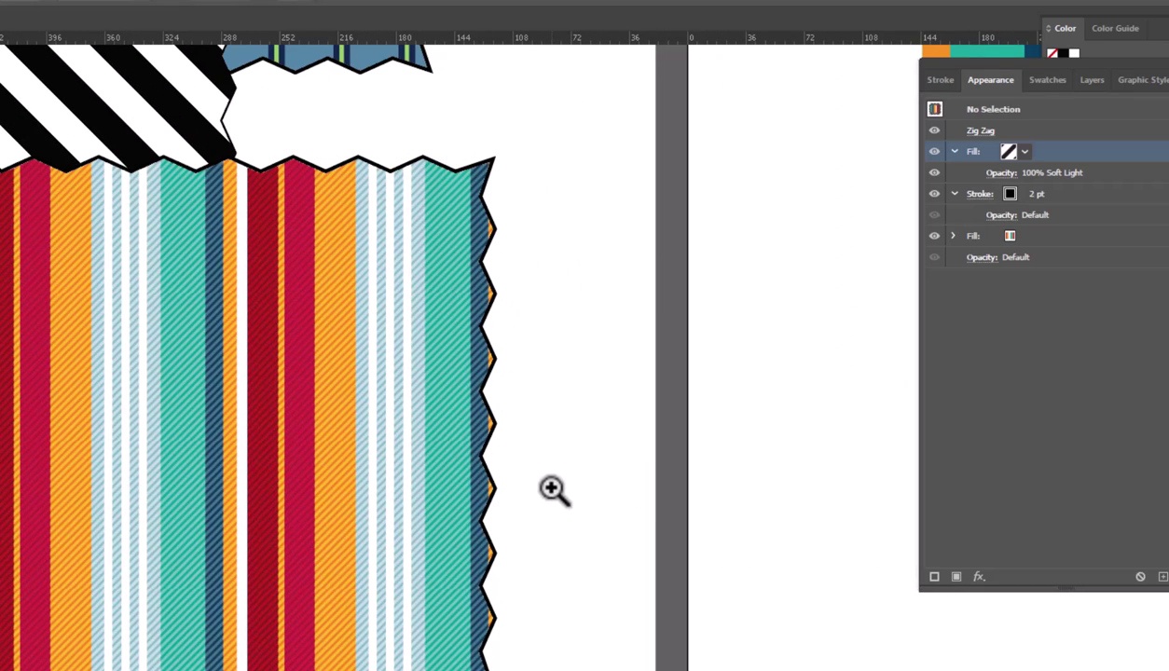
pyautogui.hotkey('ctrl', '-')
pyautogui.hotkey('ctrl', '-')
pyautogui.hotkey('ctrl', '-')
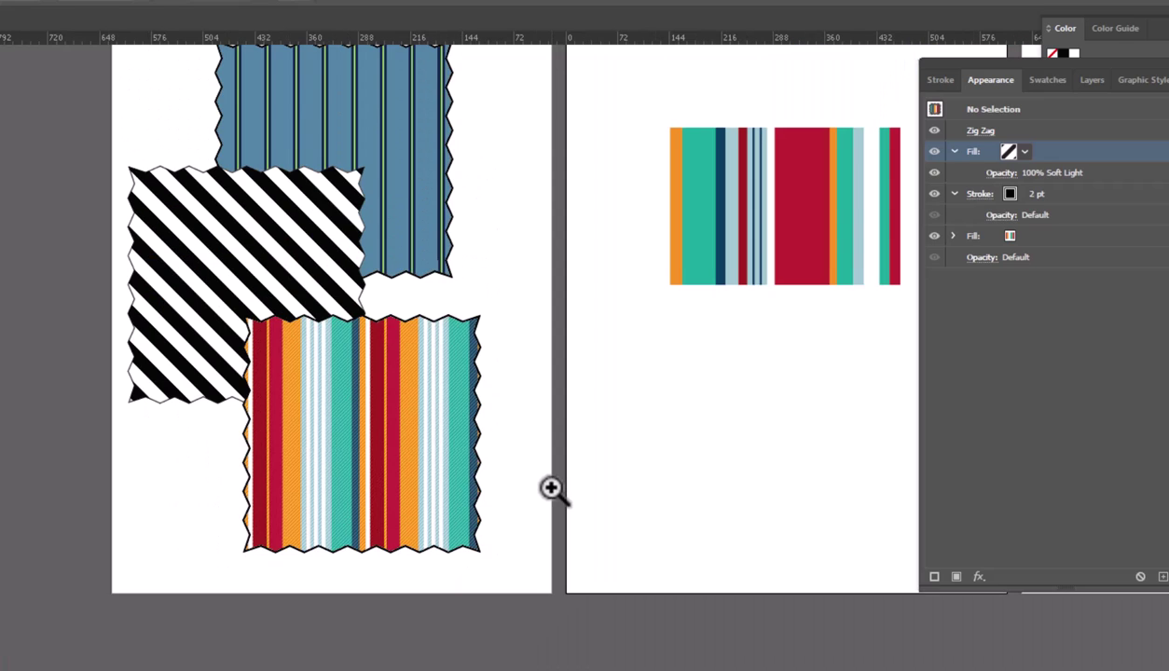
pyautogui.moveTo(760, 401); pyautogui.dragTo(280, 577)
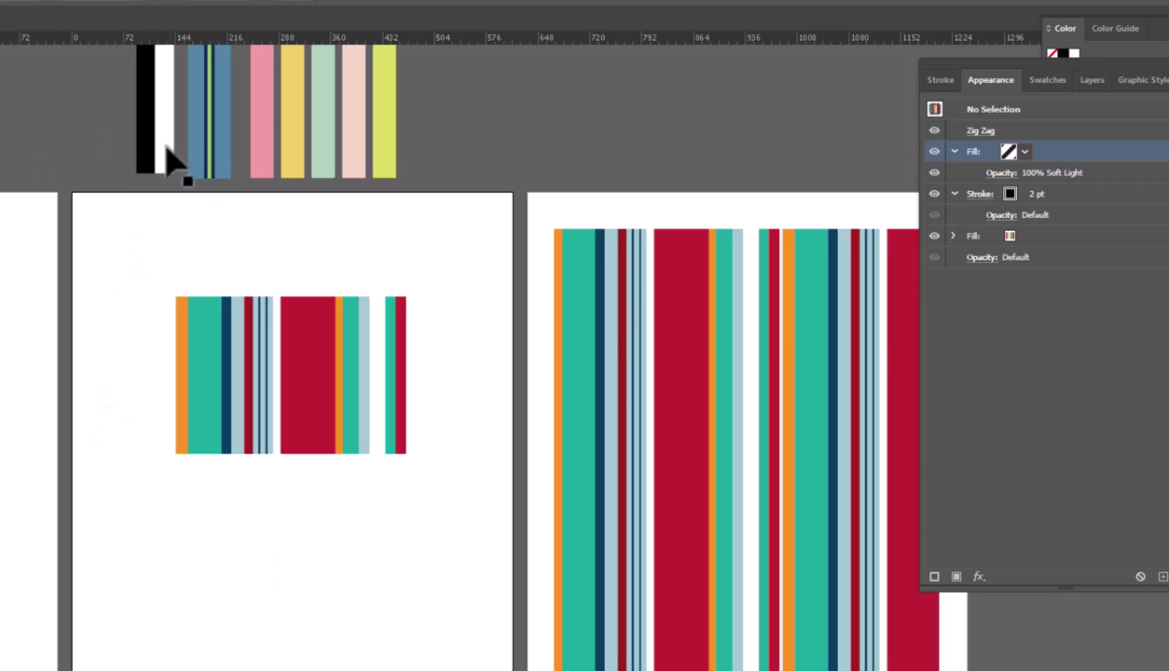
pyautogui.moveTo(166, 153); pyautogui.dragTo(202, 160)
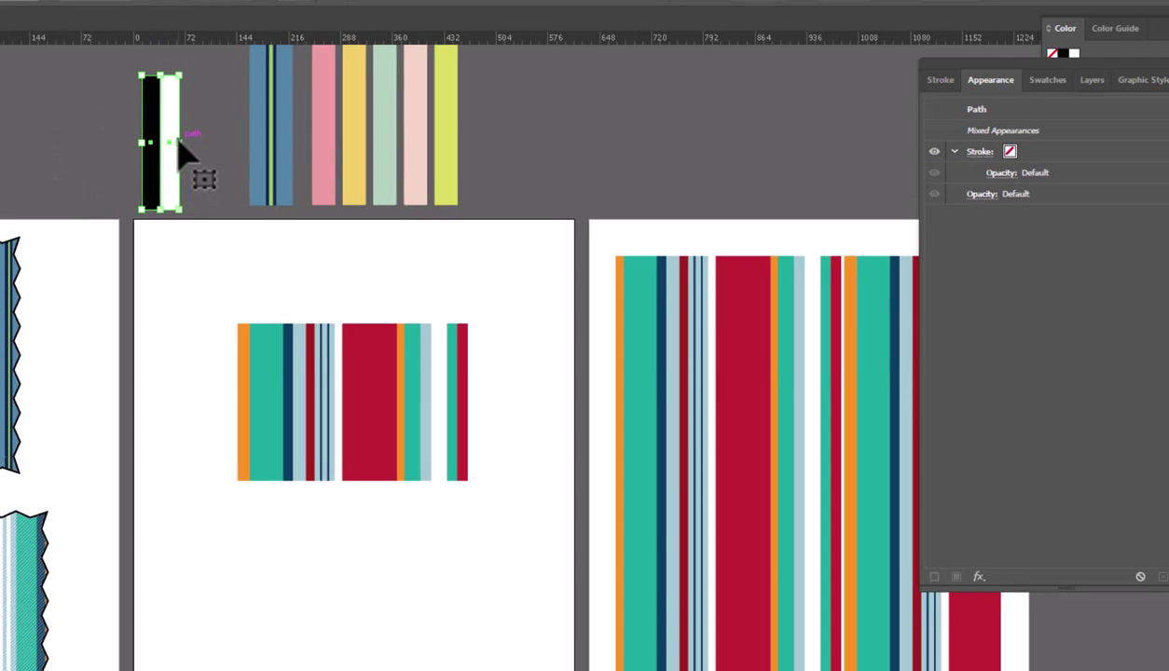
# - Shrink the black-and-white stripe pair to roughly 13 pt wide and save it as a pattern swatch
pyautogui.moveTo(179, 140); pyautogui.dragTo(154, 143)
pyautogui.click(173, 151)
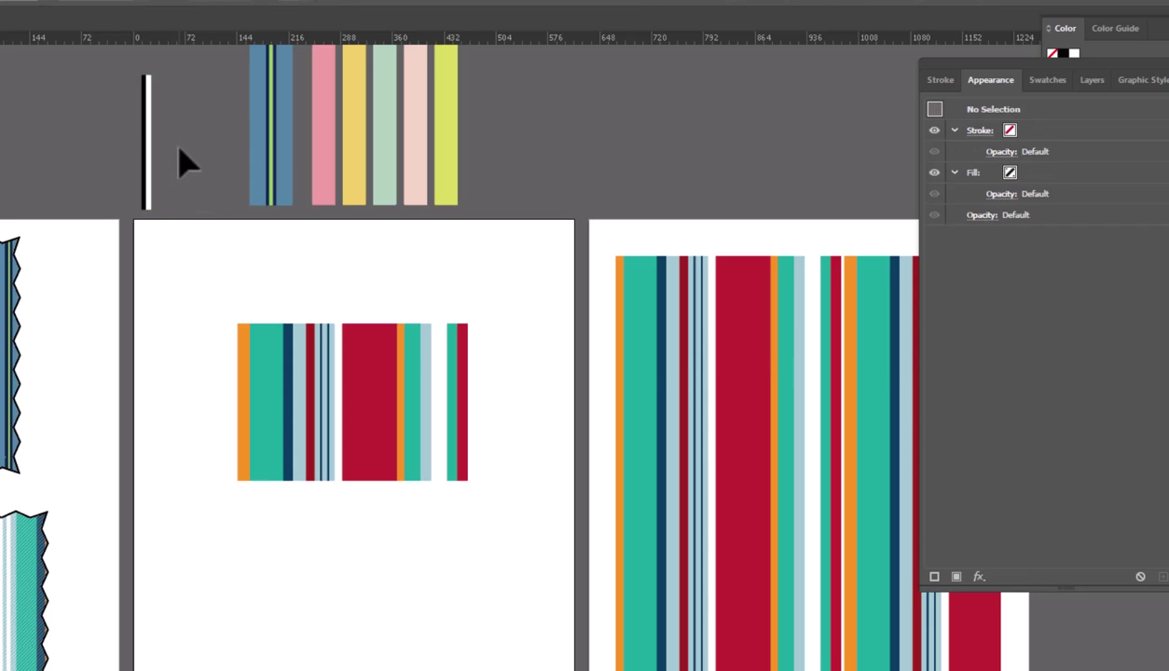
pyautogui.moveTo(173, 180); pyautogui.dragTo(136, 149)
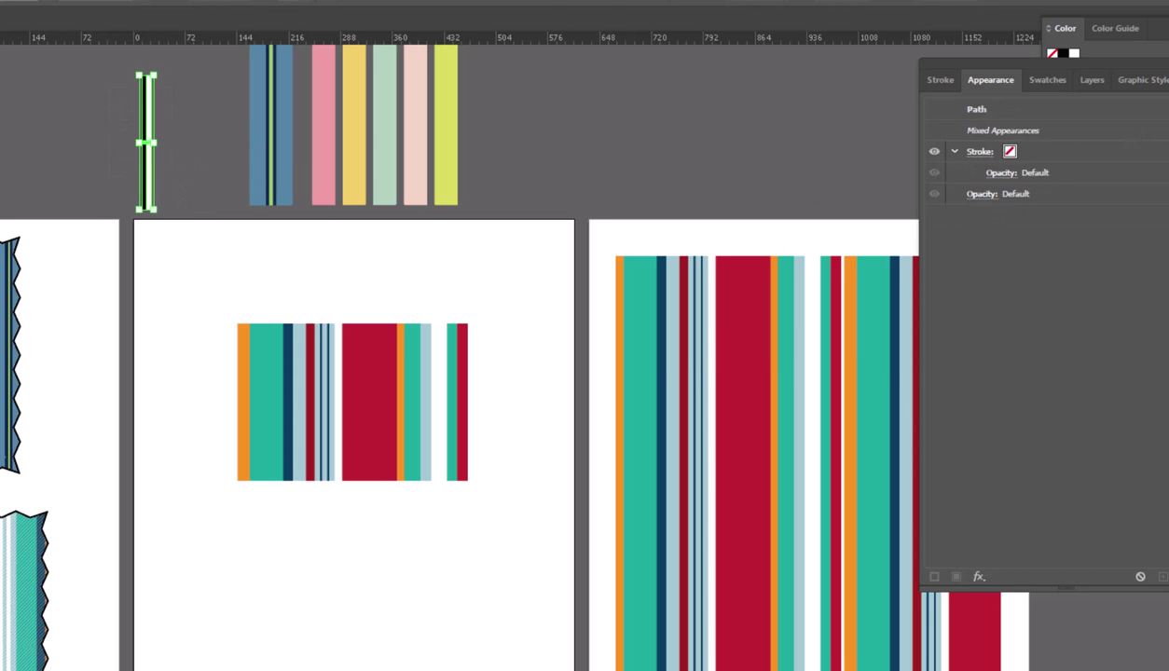
pyautogui.click(1048, 80)
pyautogui.moveTo(154, 142); pyautogui.dragTo(1026, 473)
# - Select the large striped rectangle and pull the Appearance panel out into its own window
pyautogui.click(438, 604)
pyautogui.moveTo(612, 539); pyautogui.dragTo(237, 436)
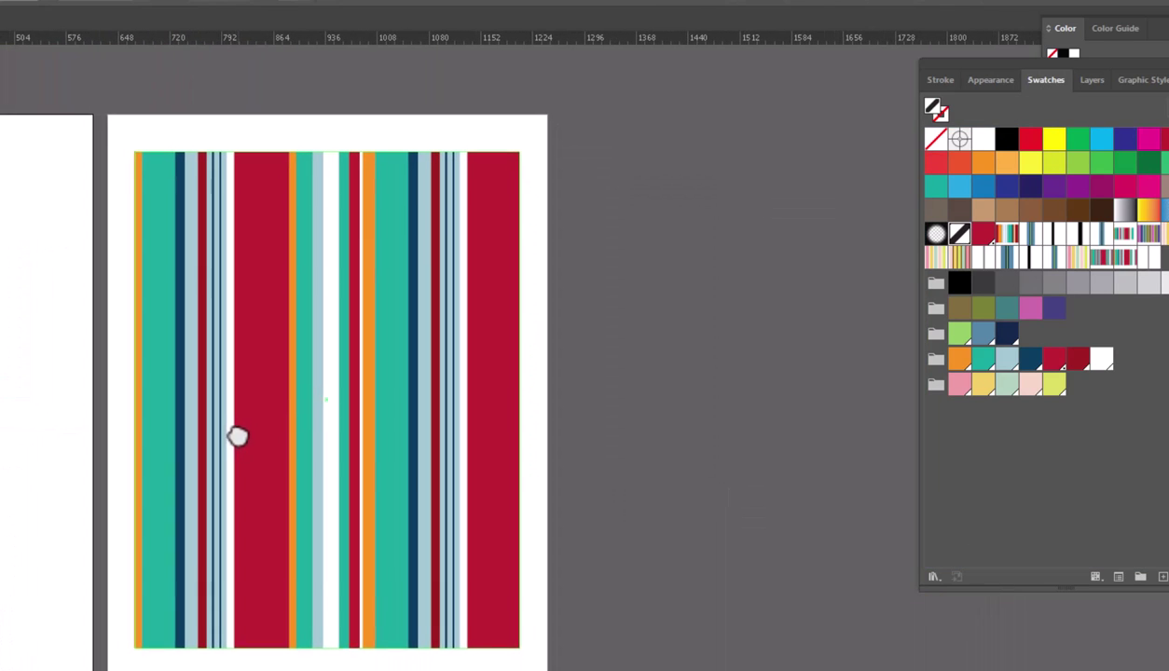
pyautogui.click(301, 395)
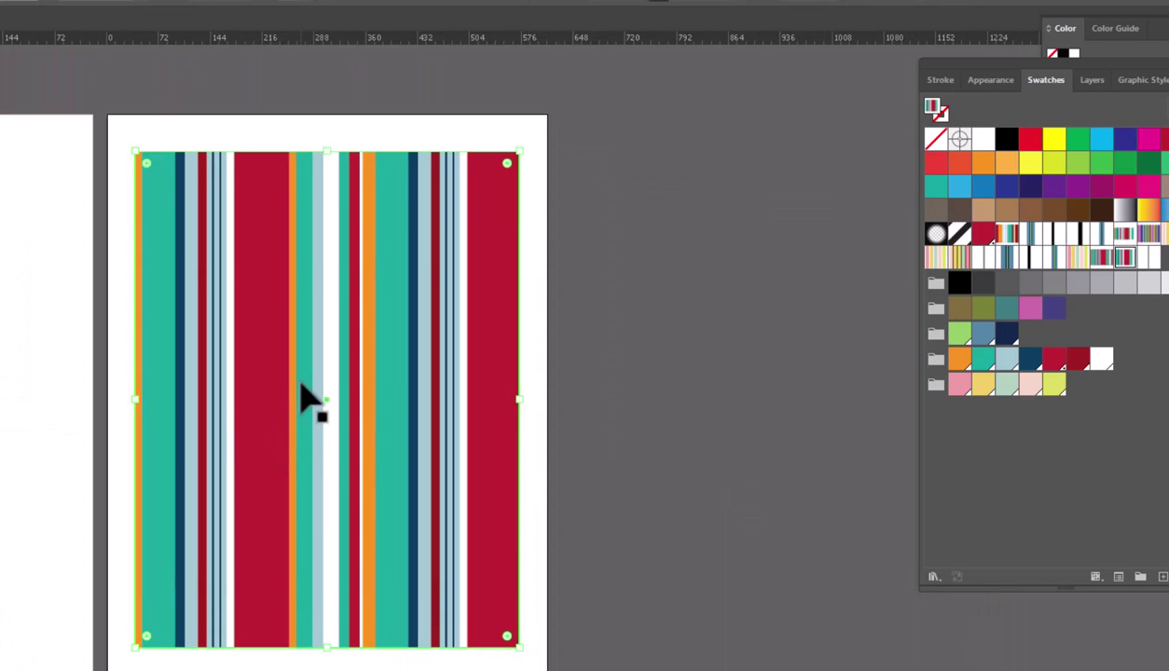
pyautogui.click(965, 74)
pyautogui.moveTo(964, 68); pyautogui.dragTo(650, 84)
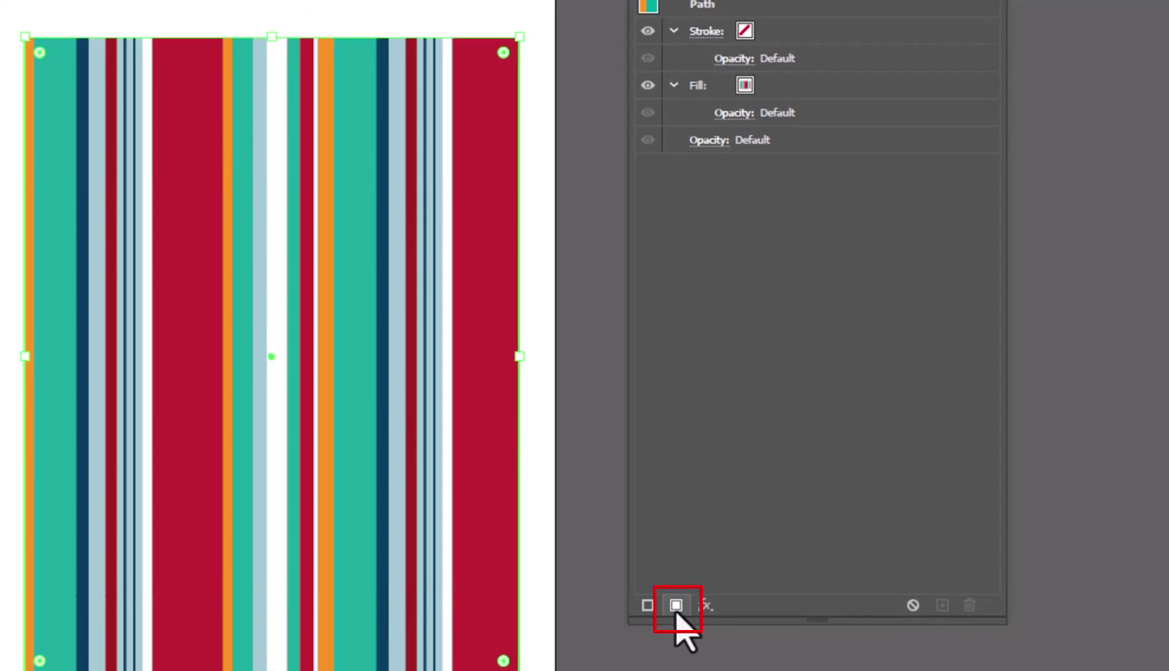
# - Add a second fill to the rectangle and give it the black-and-white stripe swatch
pyautogui.click(677, 606)
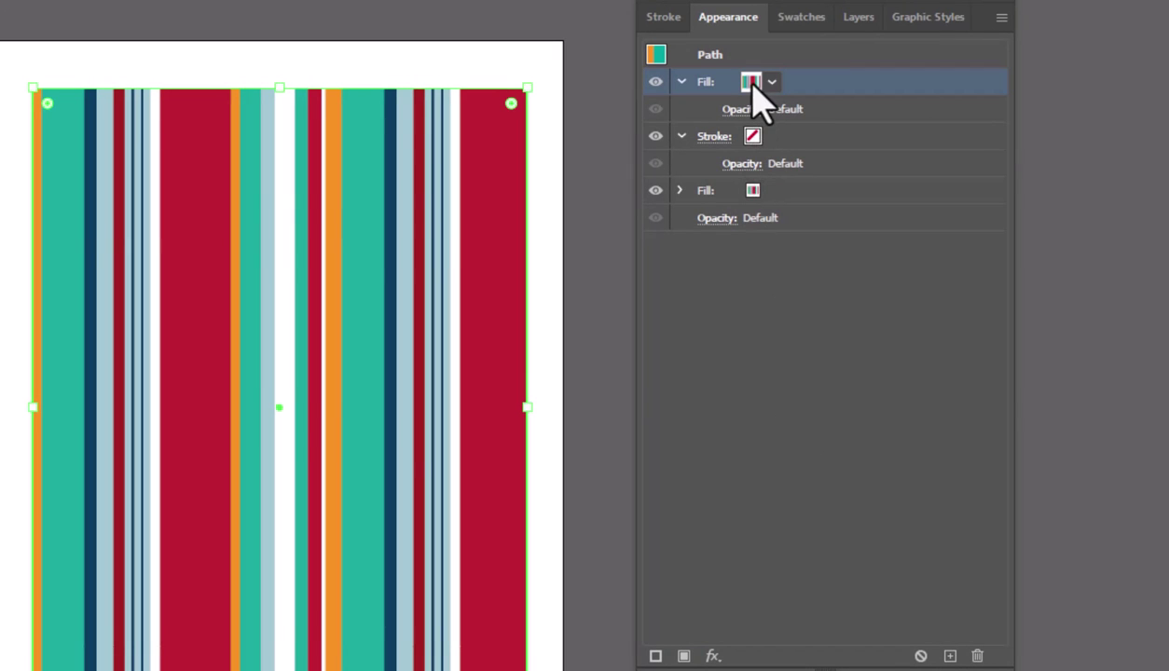
pyautogui.click(773, 82)
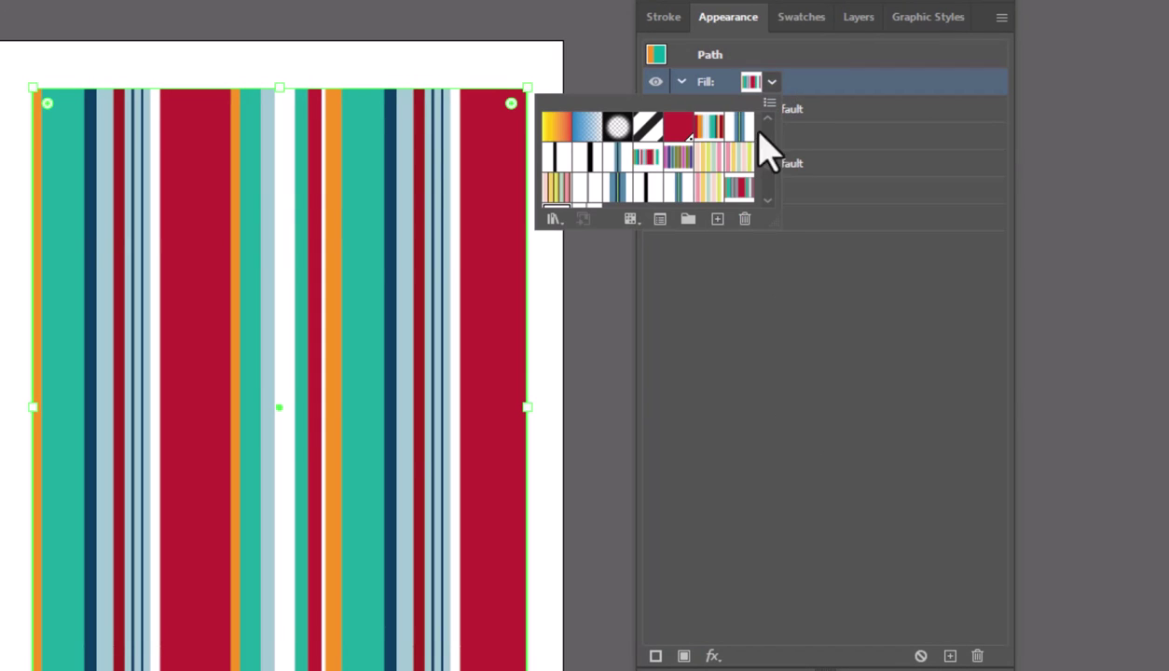
pyautogui.moveTo(766, 158); pyautogui.dragTo(763, 166)
pyautogui.click(586, 151)
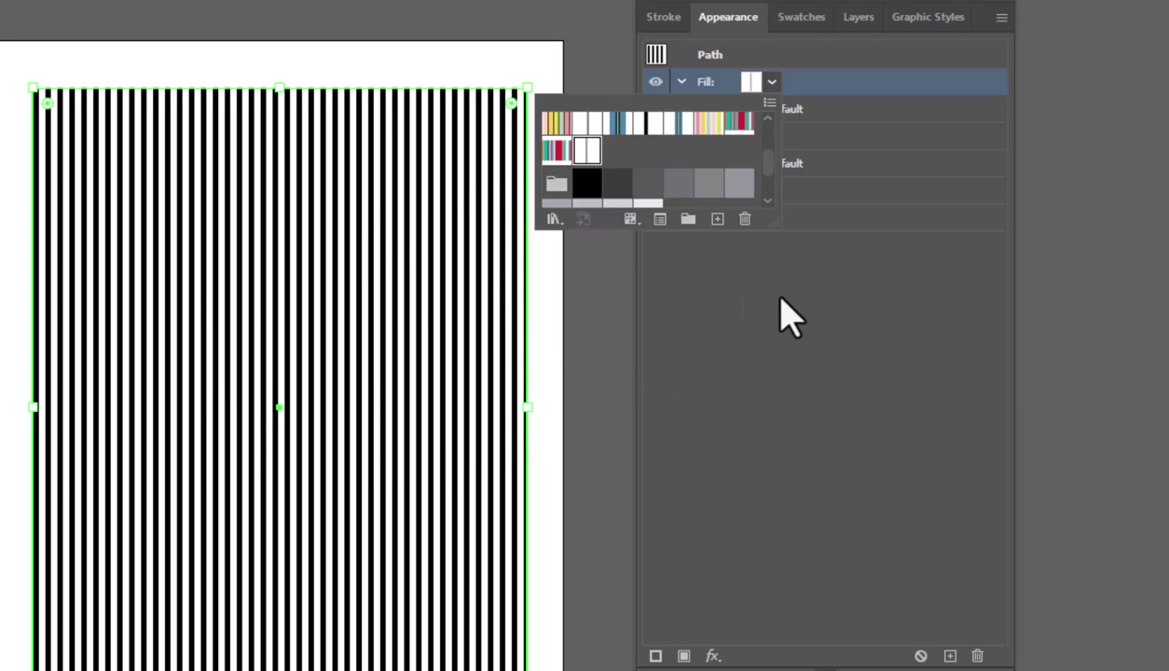
# - Halve the stripe pattern's size, then rotate only the pattern 45° so the lines run diagonally
pyautogui.click(454, 373)
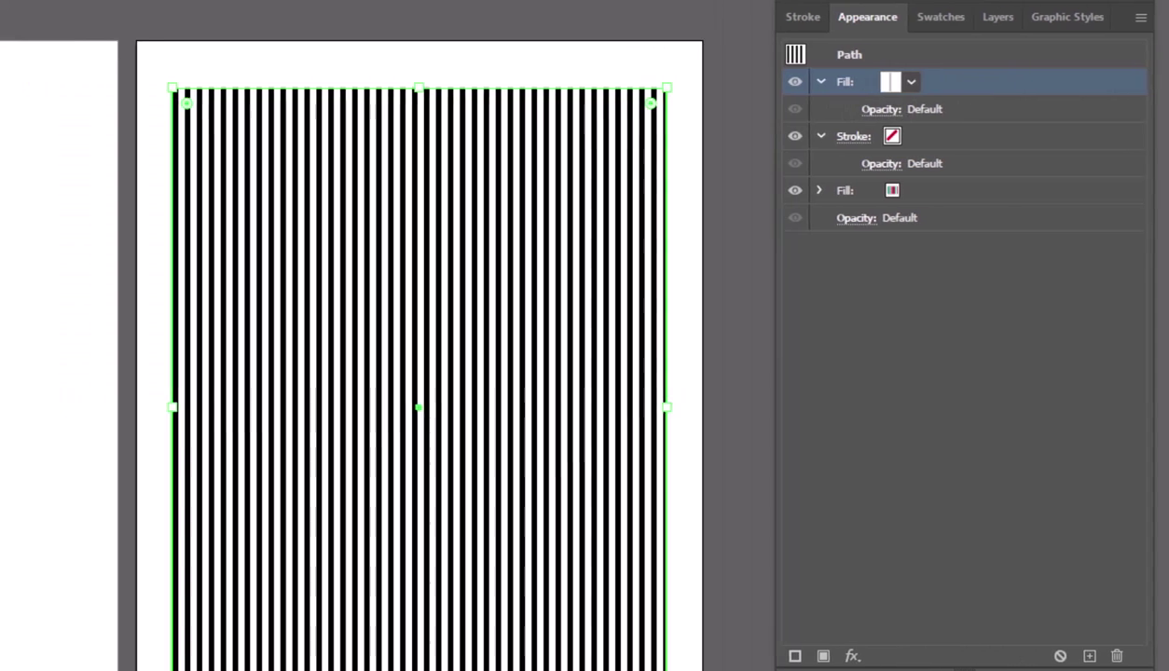
pyautogui.hotkey('ctrl', 'z')
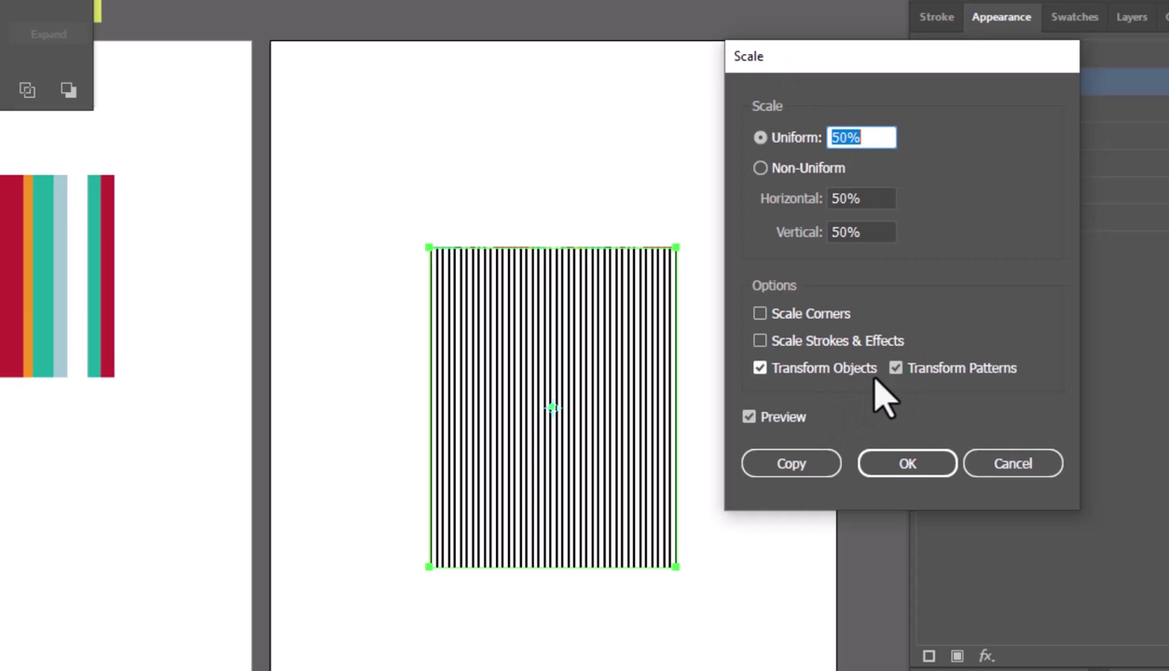
pyautogui.click(760, 369)
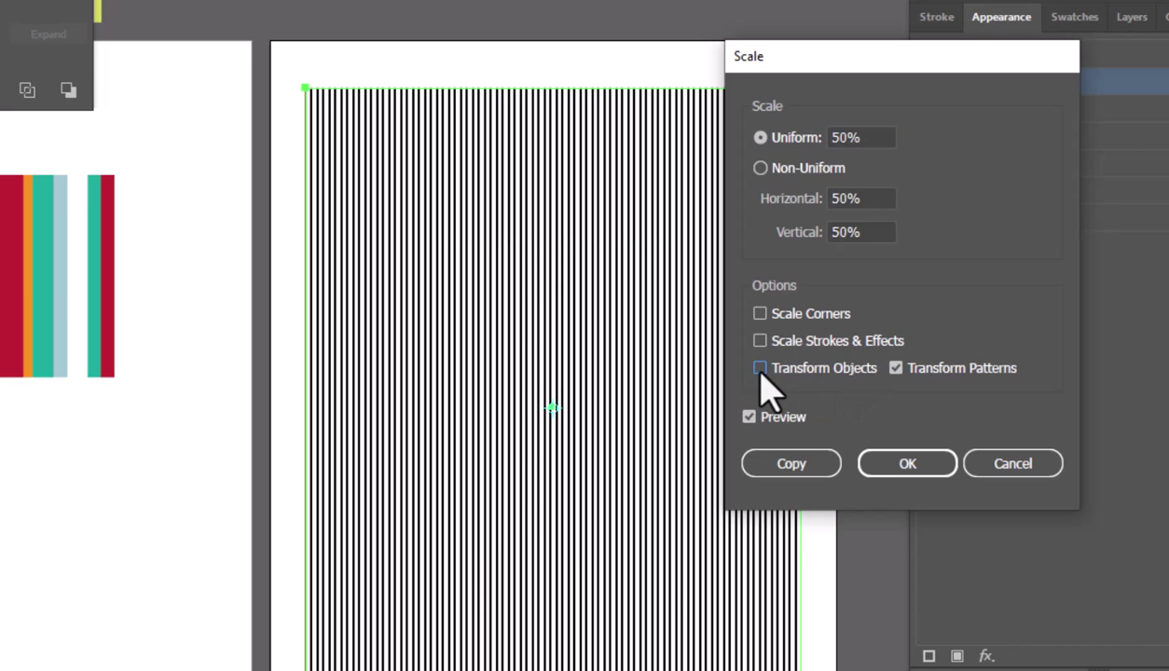
pyautogui.click(891, 466)
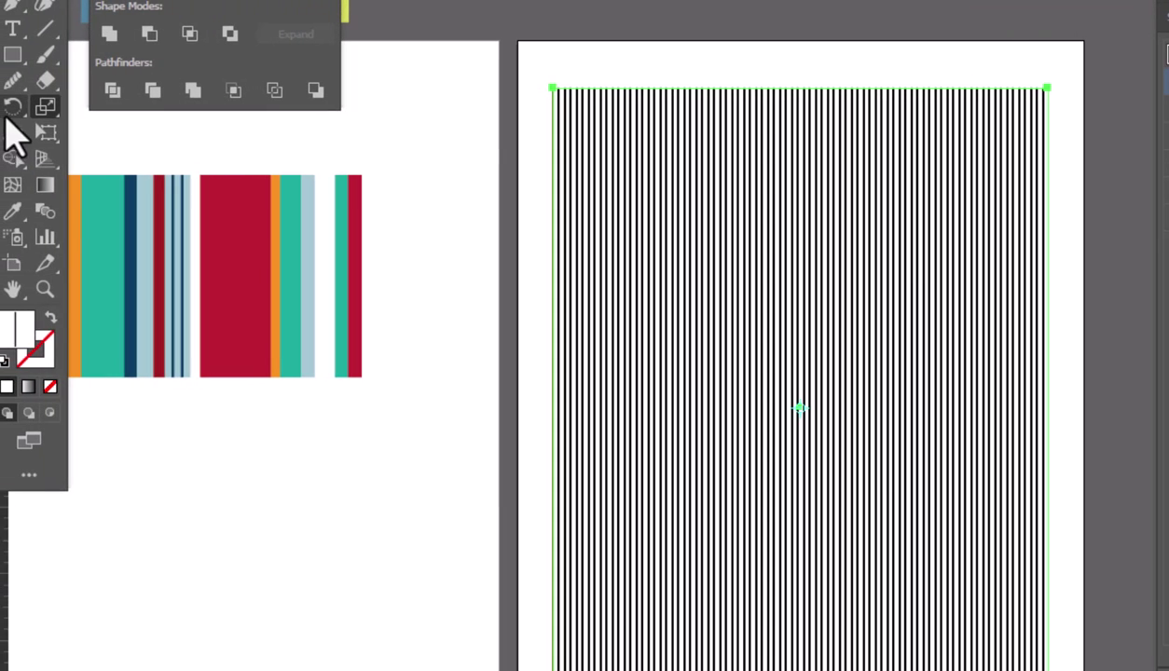
pyautogui.doubleClick(9, 116)
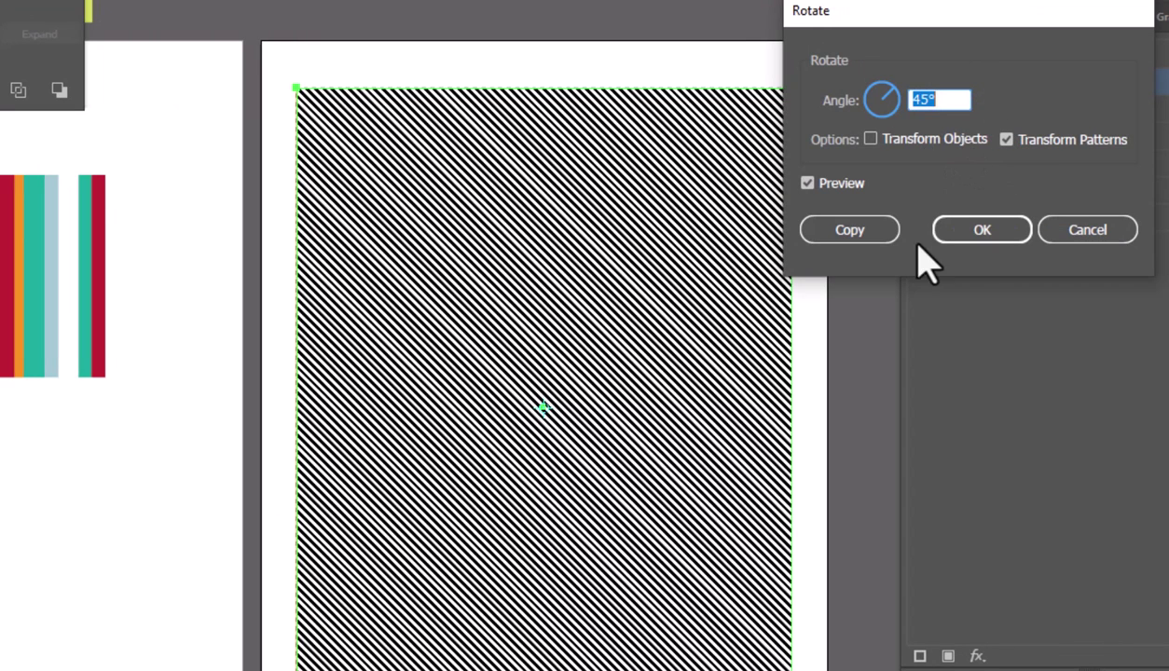
pyautogui.click(961, 231)
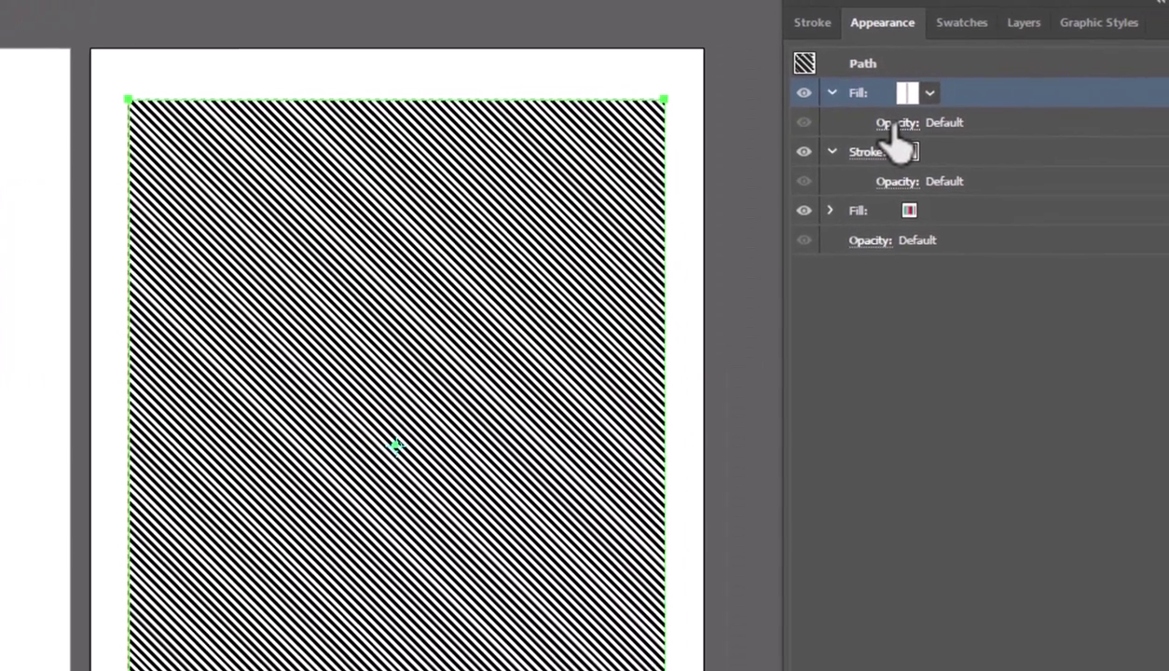
# - Try Multiply, Overlay, Soft Light and Darken on the stripe fill, settling on Multiply
pyautogui.click(1006, 109)
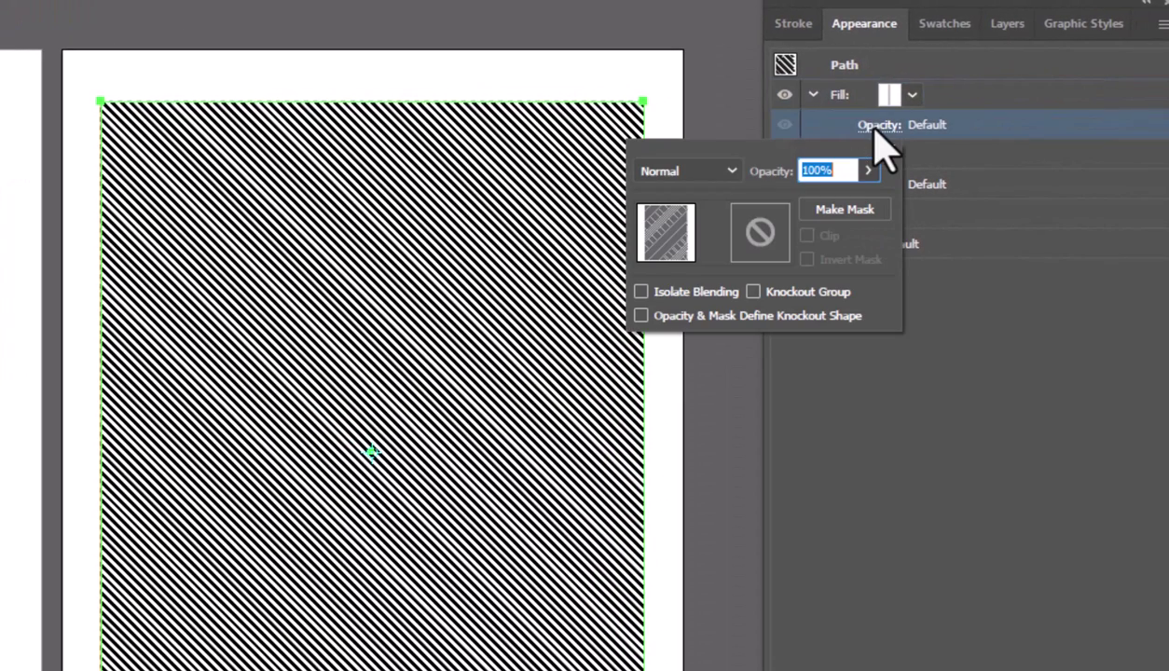
pyautogui.click(732, 174)
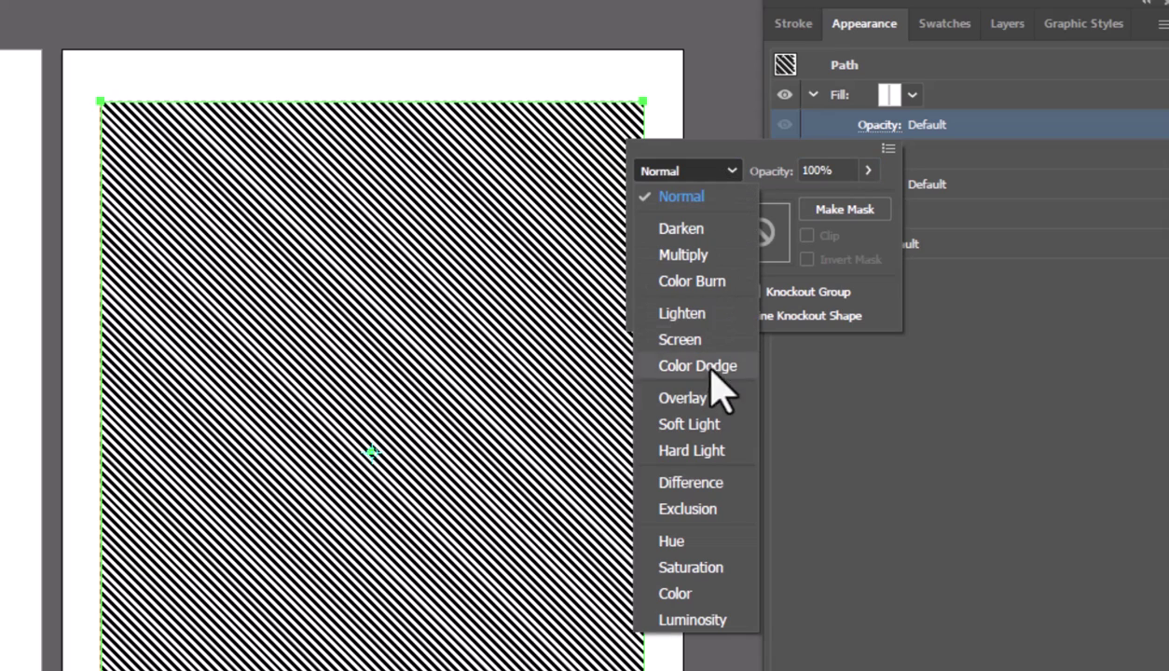
pyautogui.click(681, 256)
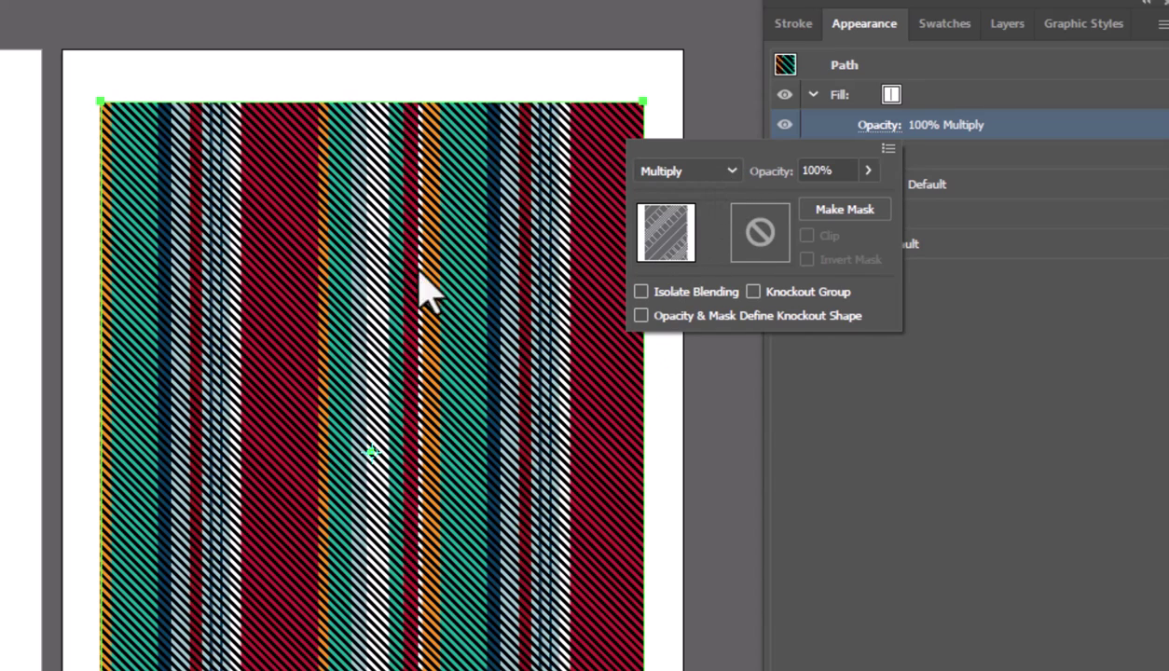
pyautogui.click(729, 173)
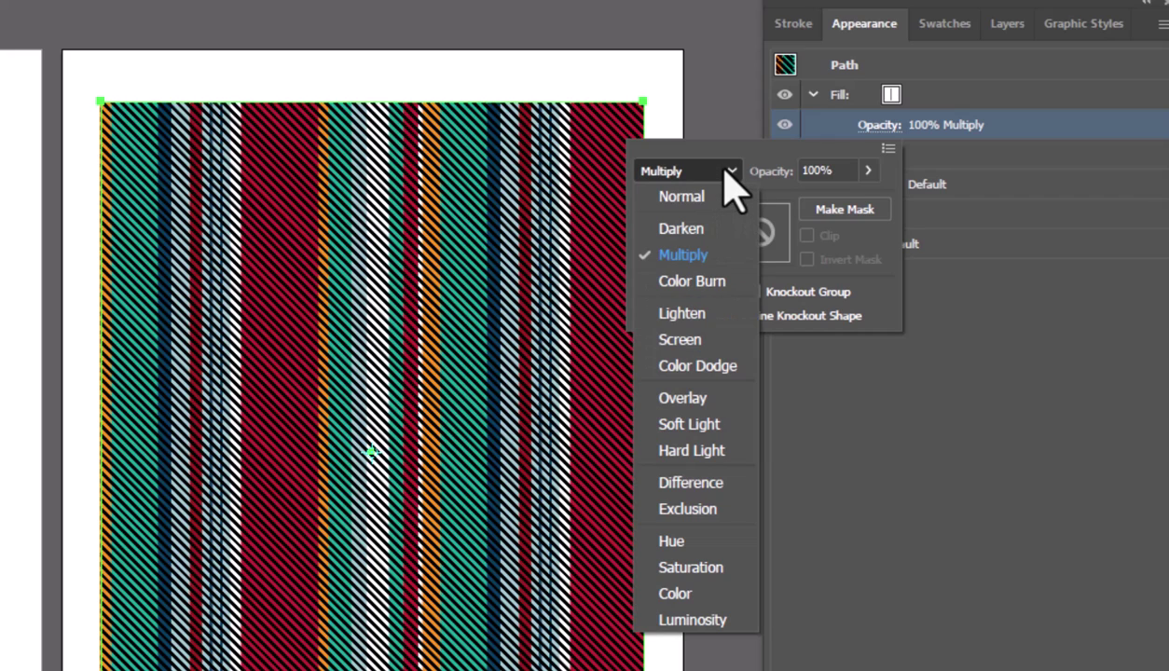
pyautogui.click(690, 399)
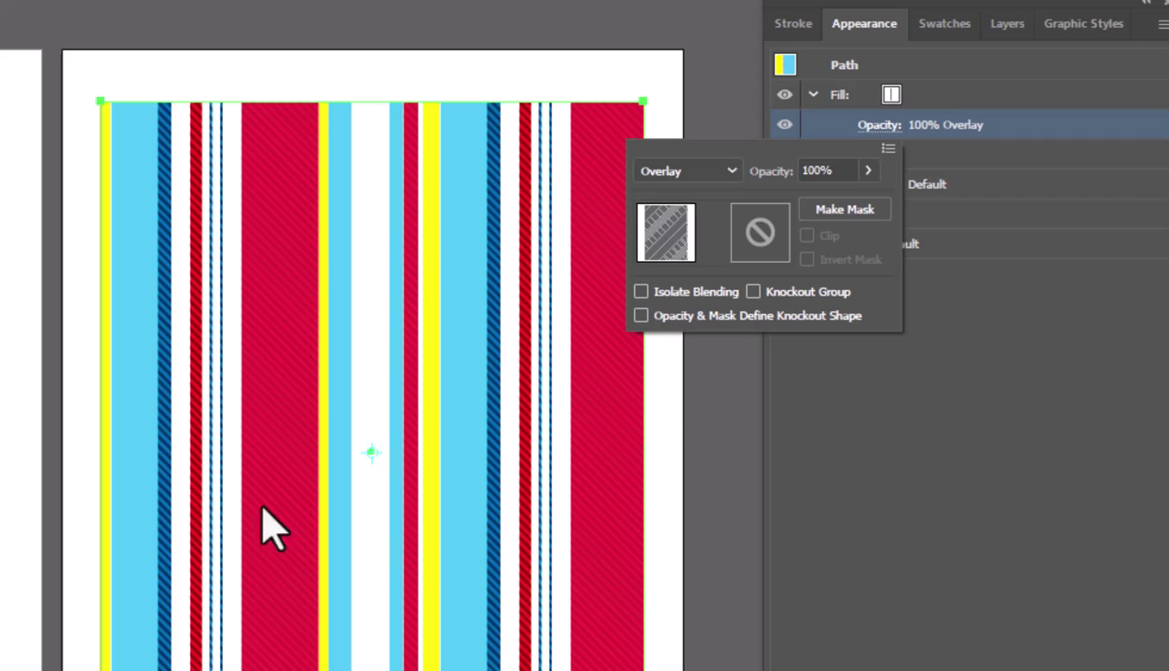
pyautogui.click(725, 175)
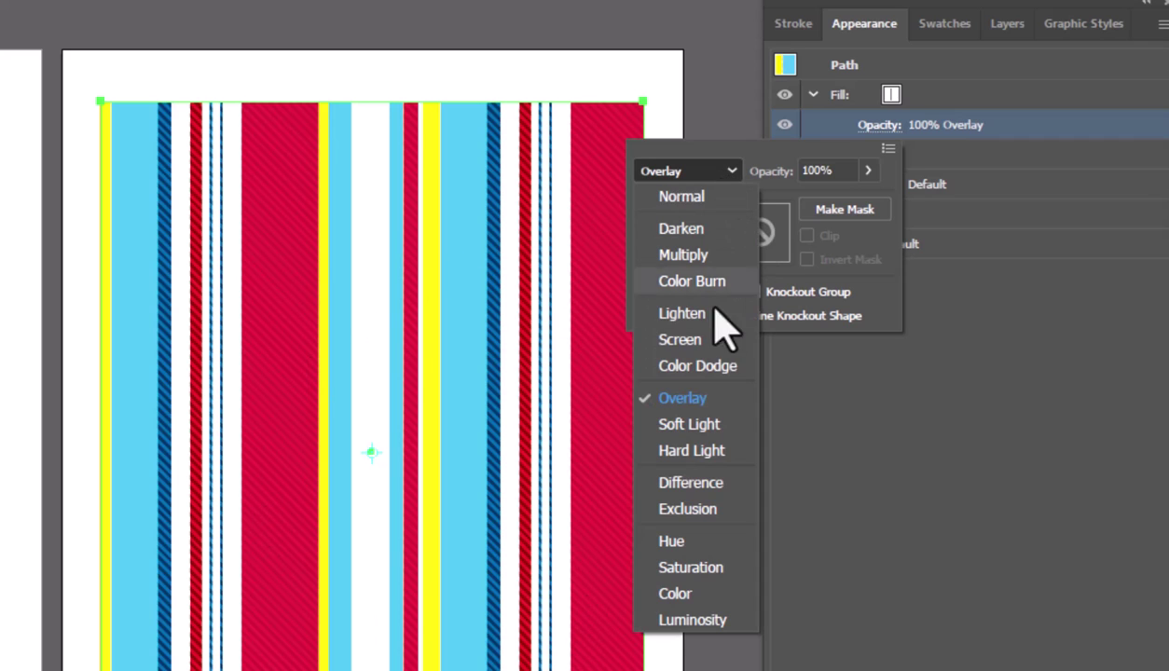
pyautogui.click(698, 420)
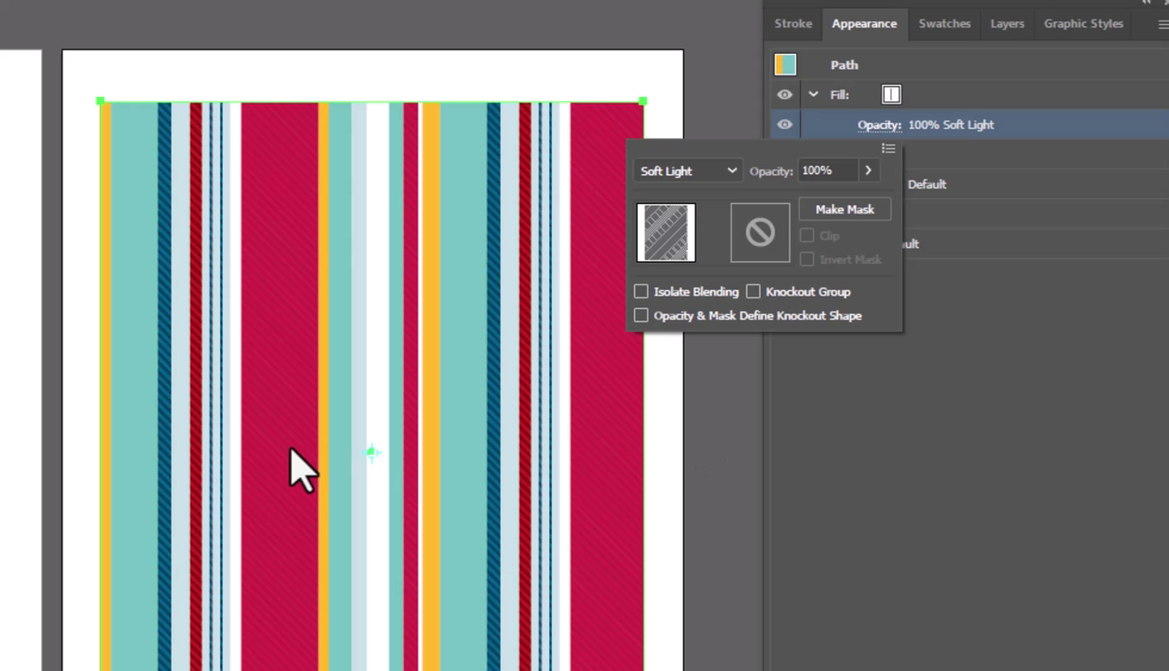
pyautogui.click(730, 176)
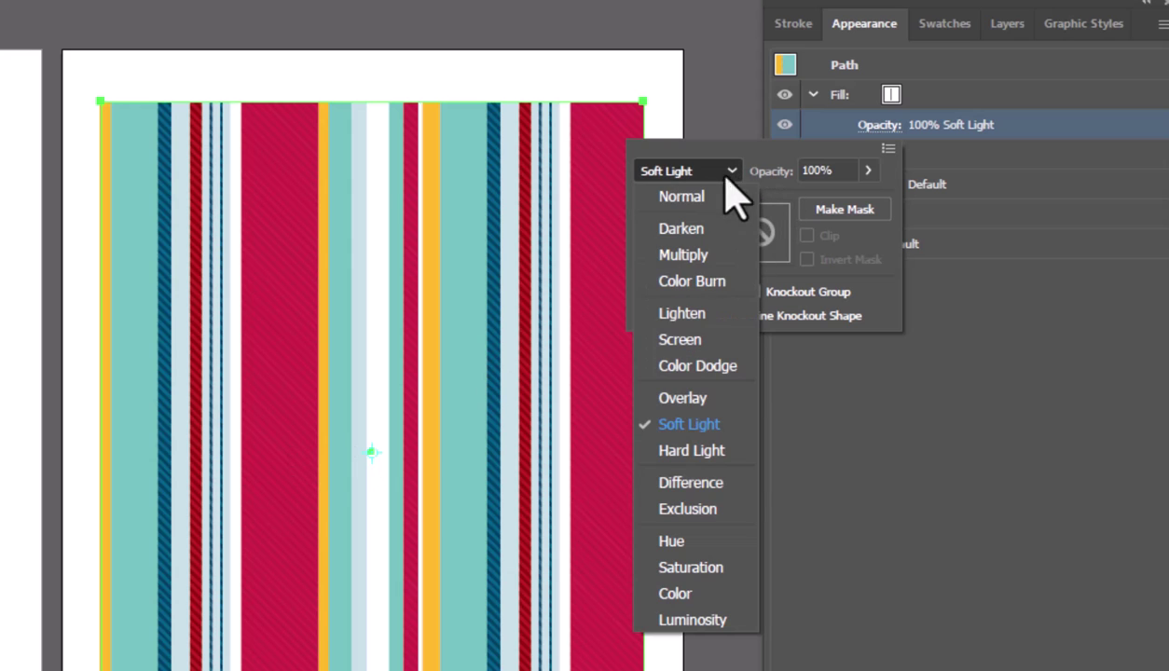
pyautogui.click(707, 256)
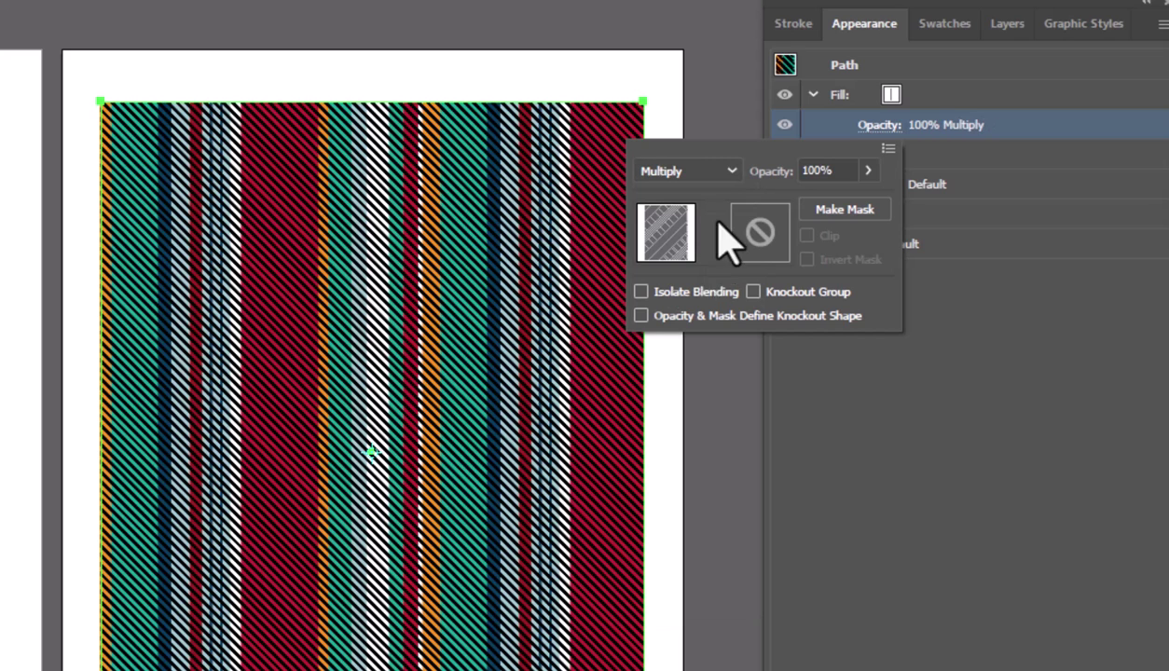
pyautogui.click(722, 172)
pyautogui.click(706, 229)
pyautogui.click(718, 172)
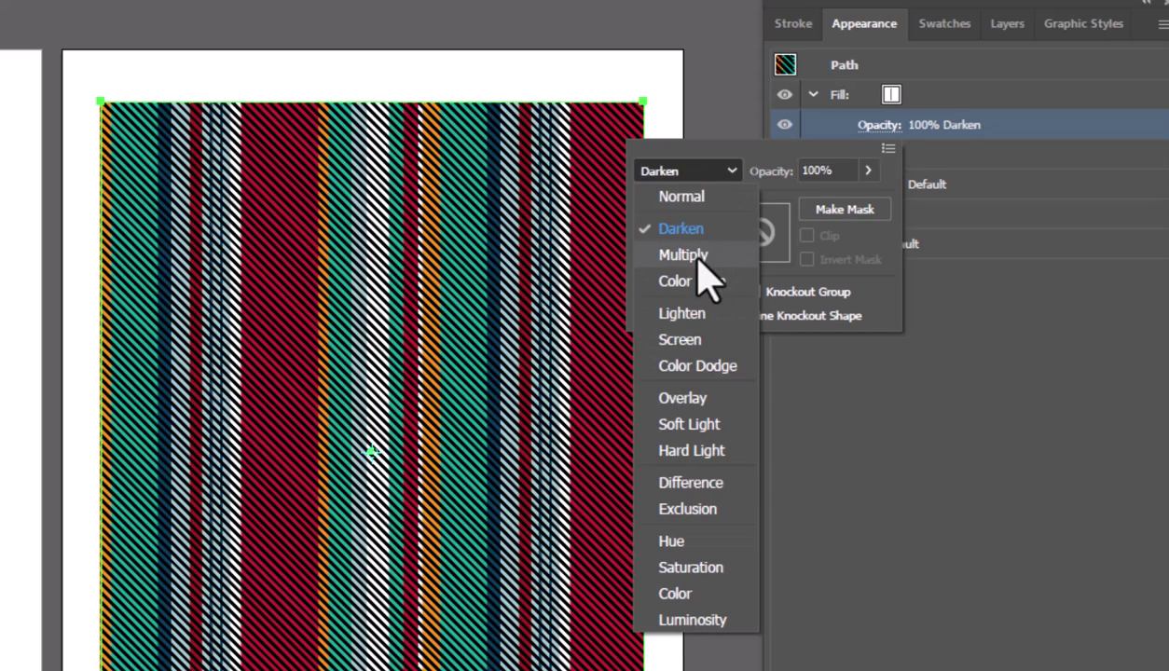
pyautogui.click(703, 257)
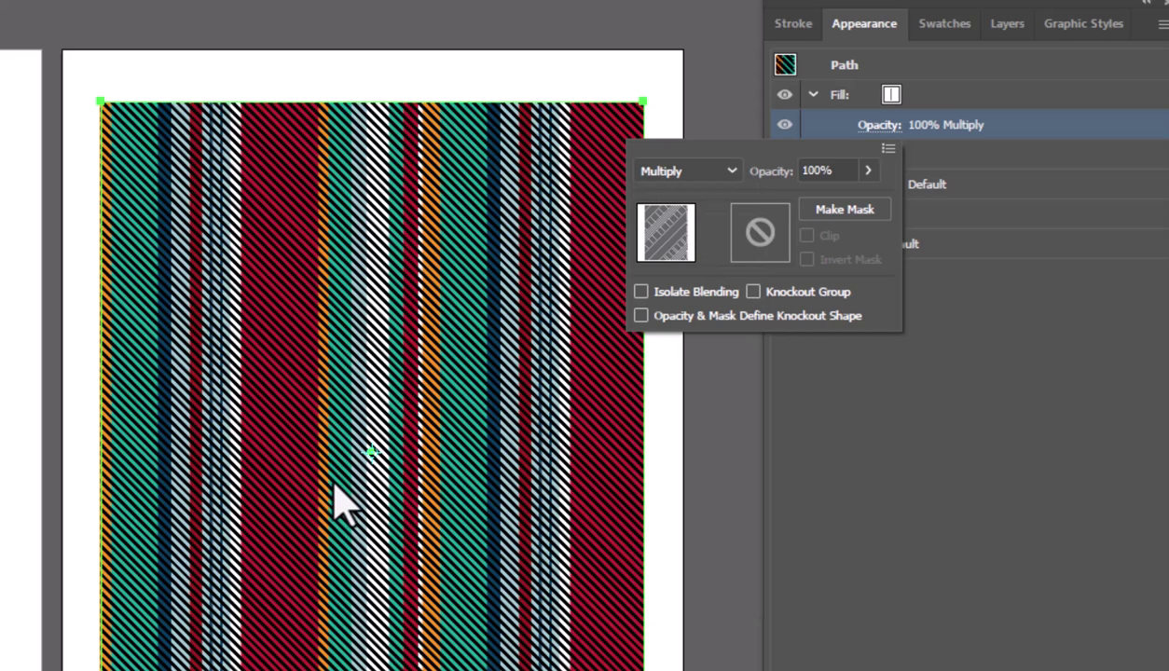
# - Lower the stripe fill's opacity to about 18%
pyautogui.click(869, 171)
pyautogui.moveTo(862, 199); pyautogui.dragTo(792, 199)
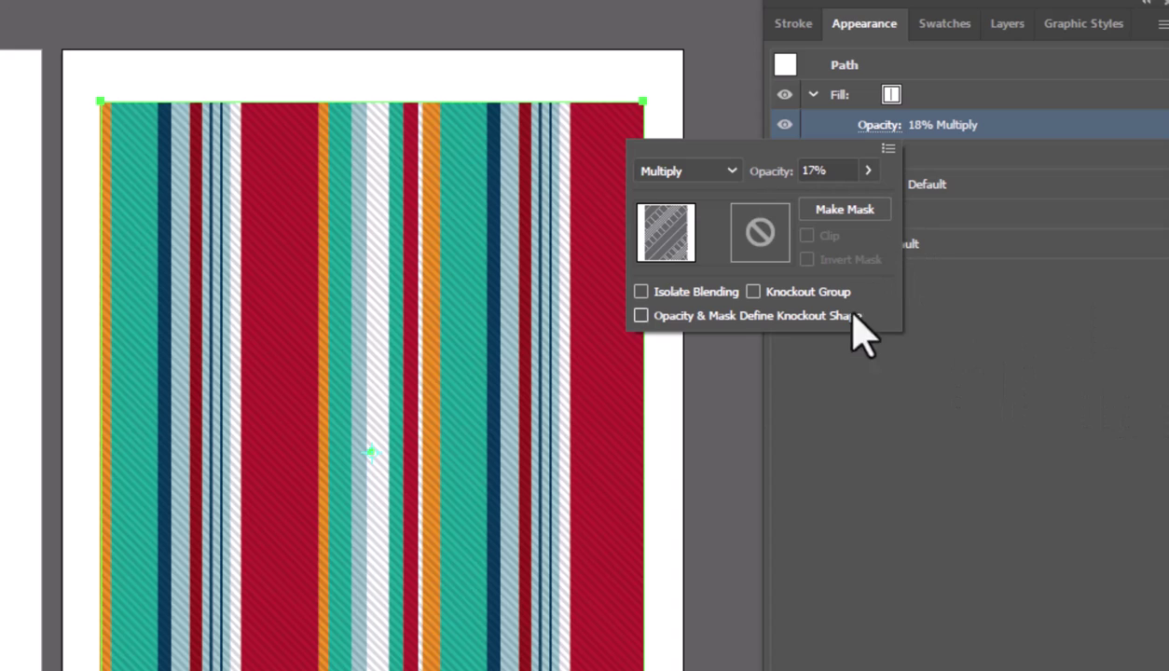
pyautogui.click(820, 398)
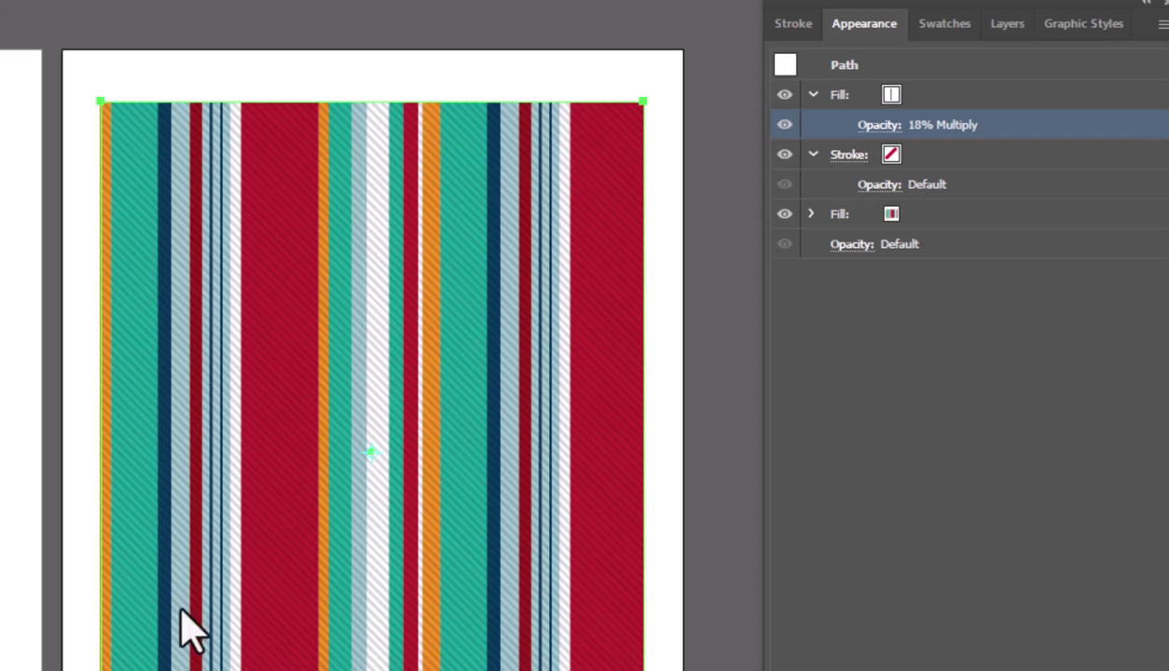
# - Save the selected rectangle's appearance as a new graphic style in the Graphic Styles panel
pyautogui.press('v')
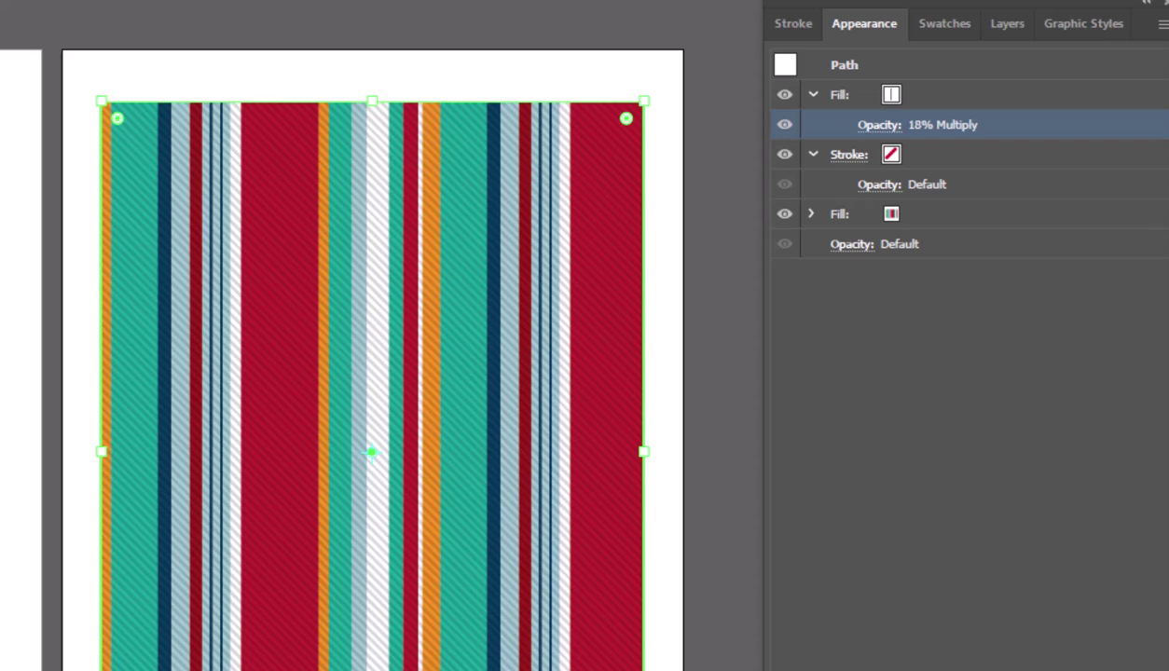
pyautogui.hotkey('ctrl', 'z')
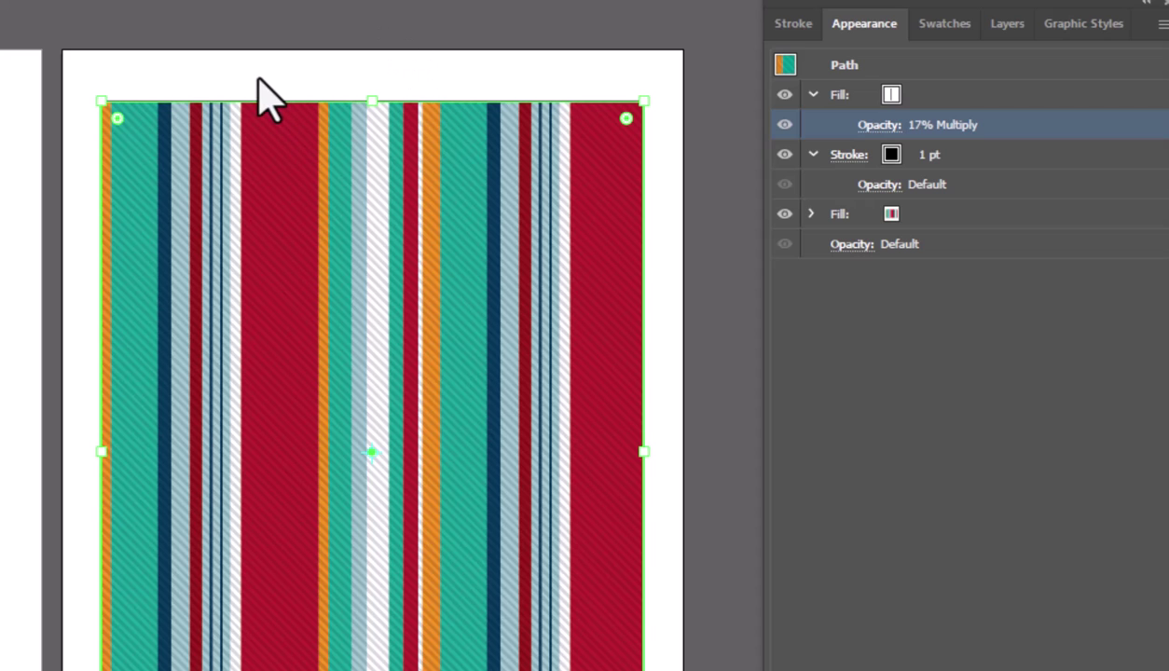
pyautogui.press('a')
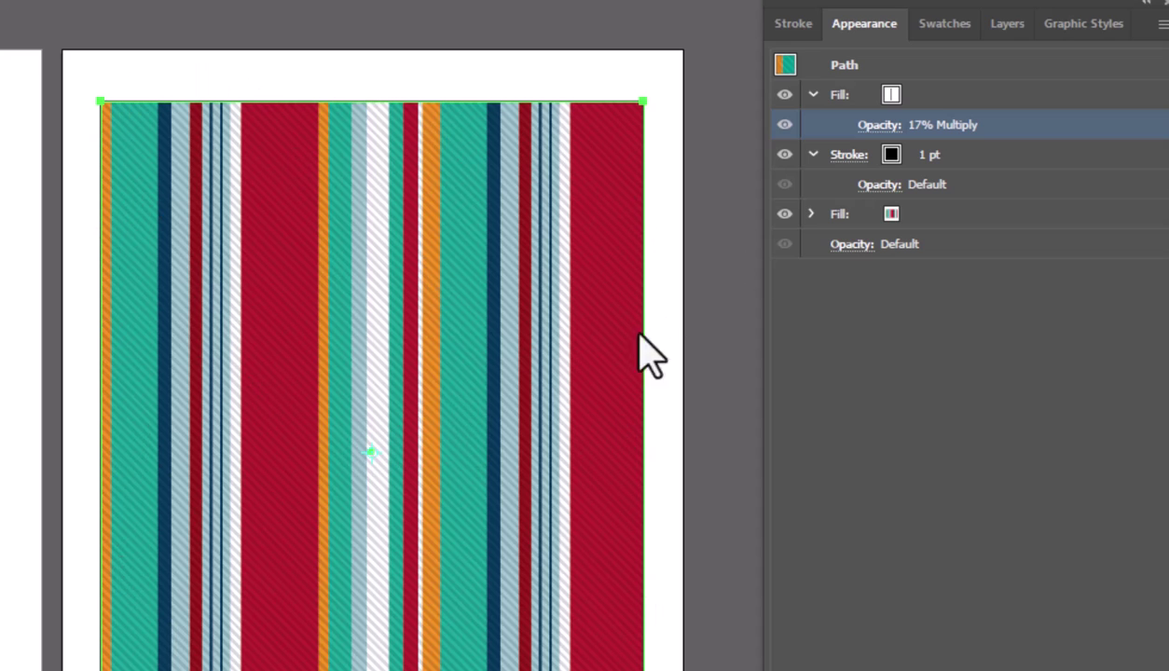
pyautogui.click(1087, 42)
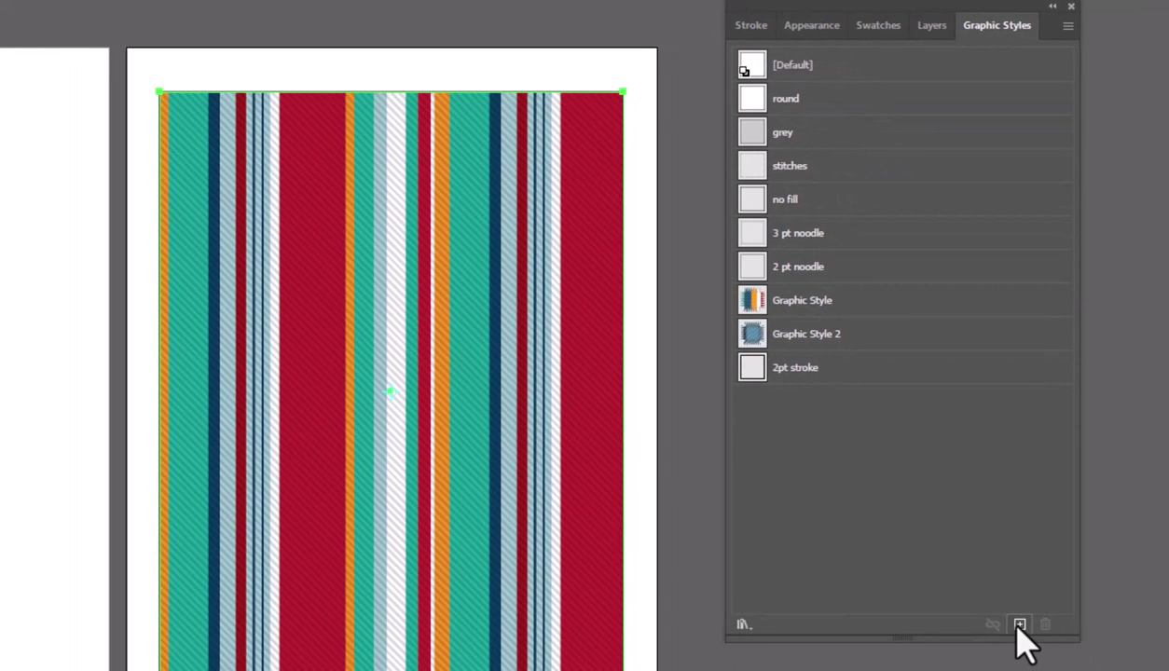
pyautogui.click(1020, 624)
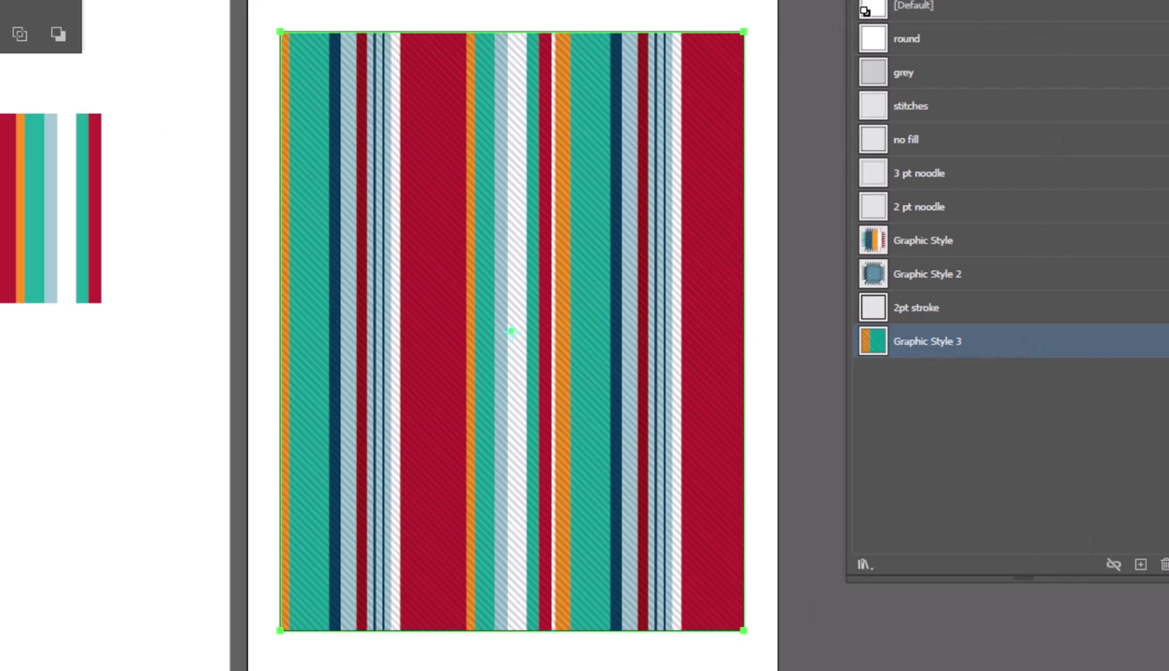
# - Reset fill and stroke to defaults and draw a large new rectangle below the stripe sample
pyautogui.moveTo(231, 401); pyautogui.dragTo(521, 235)
pyautogui.press('d')
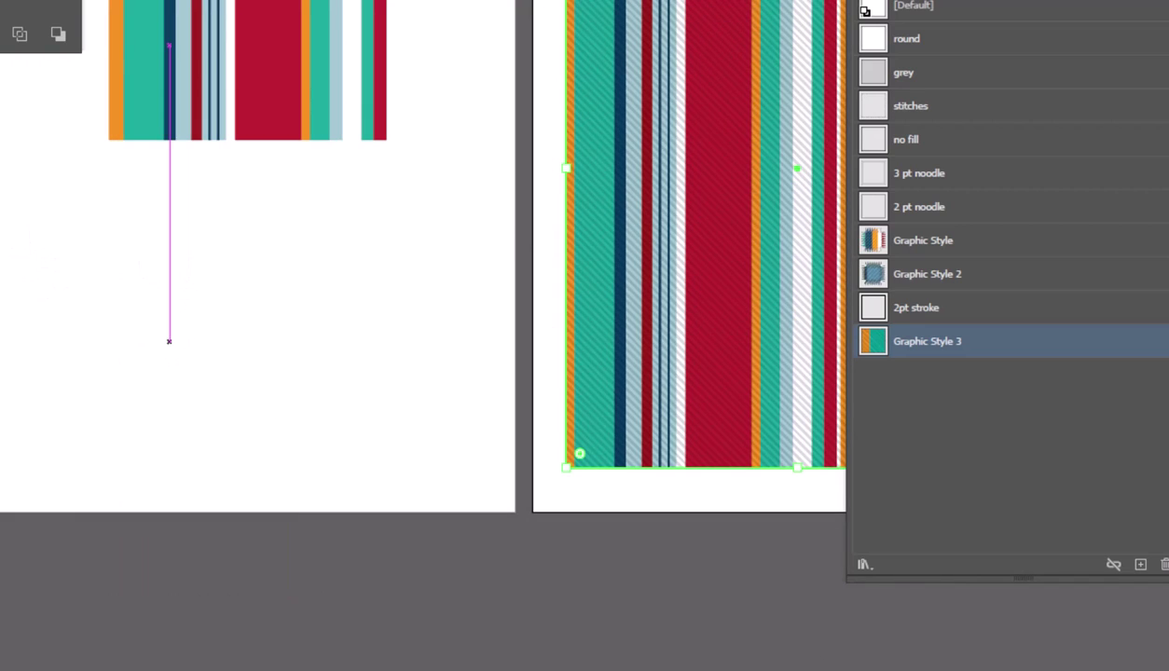
pyautogui.click(138, 178)
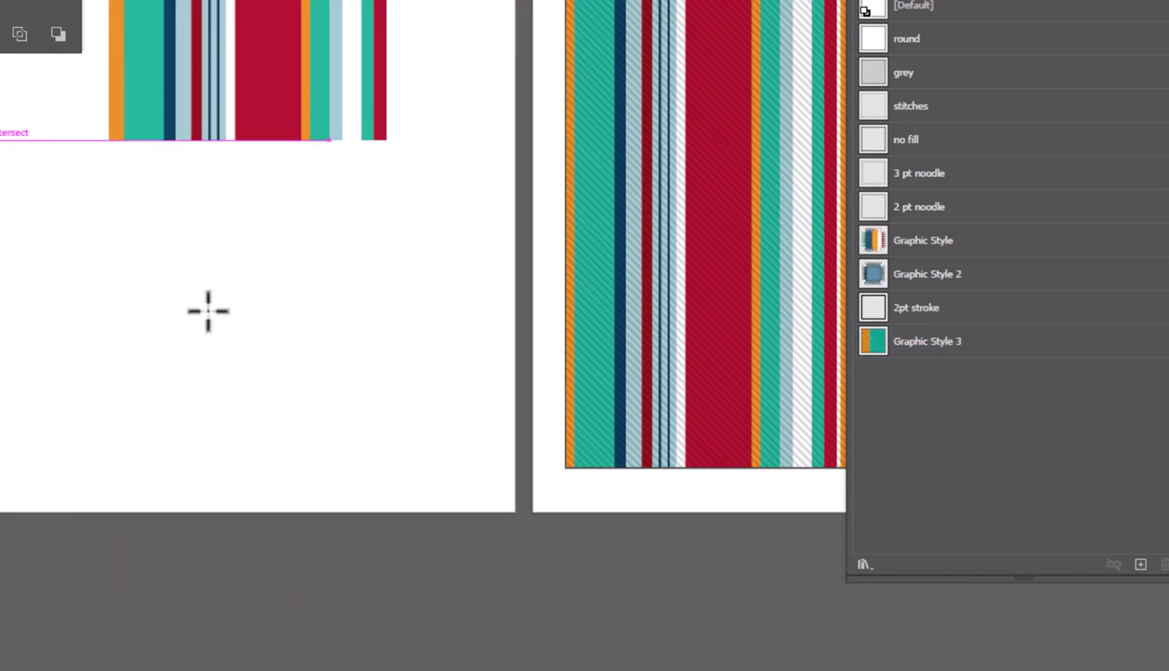
pyautogui.moveTo(59, 205); pyautogui.dragTo(490, 670)
pyautogui.moveTo(494, 577); pyautogui.dragTo(492, 577)
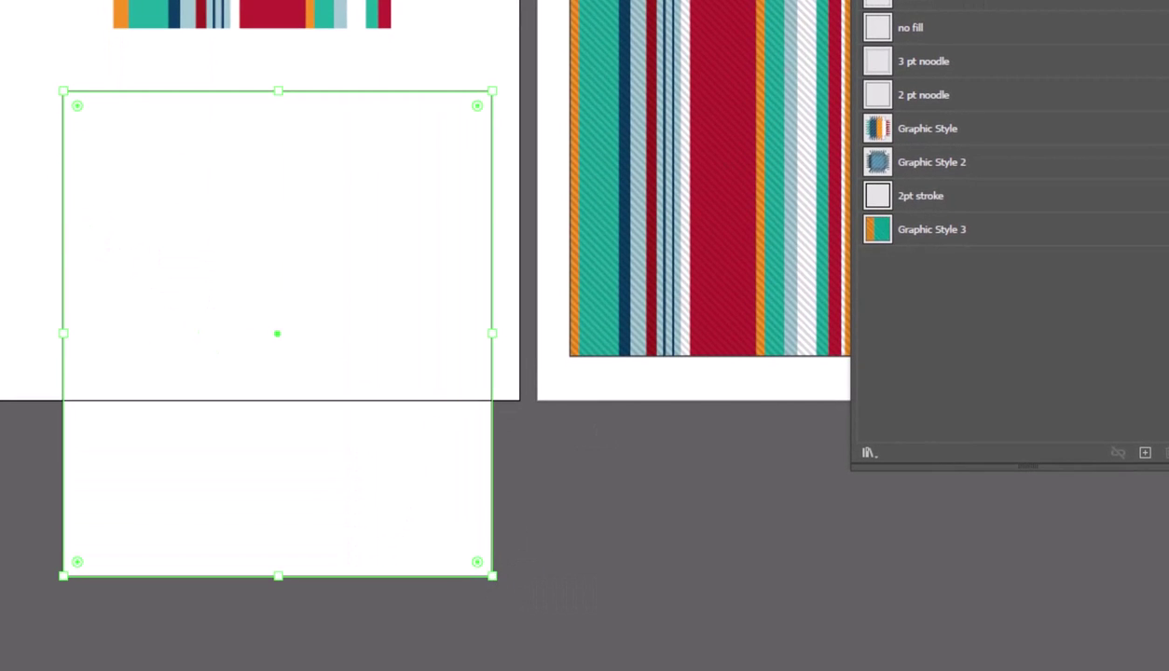
# - Fill the new rectangle with the multicolour stripe pattern swatch
pyautogui.click(1054, 2)
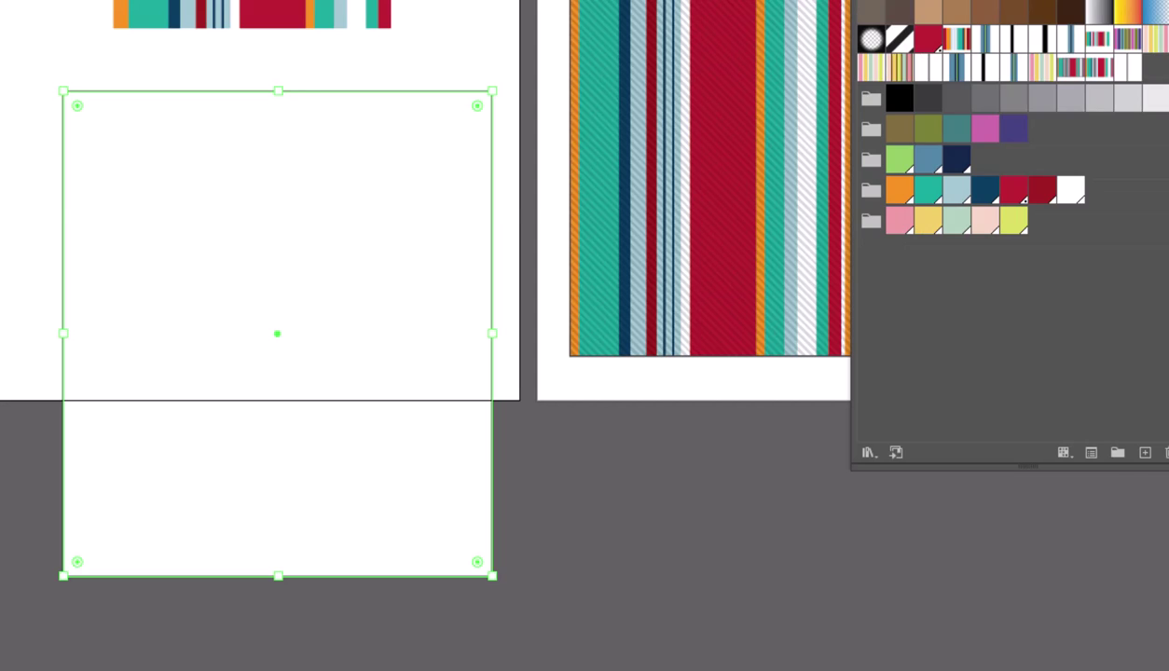
pyautogui.click(1100, 69)
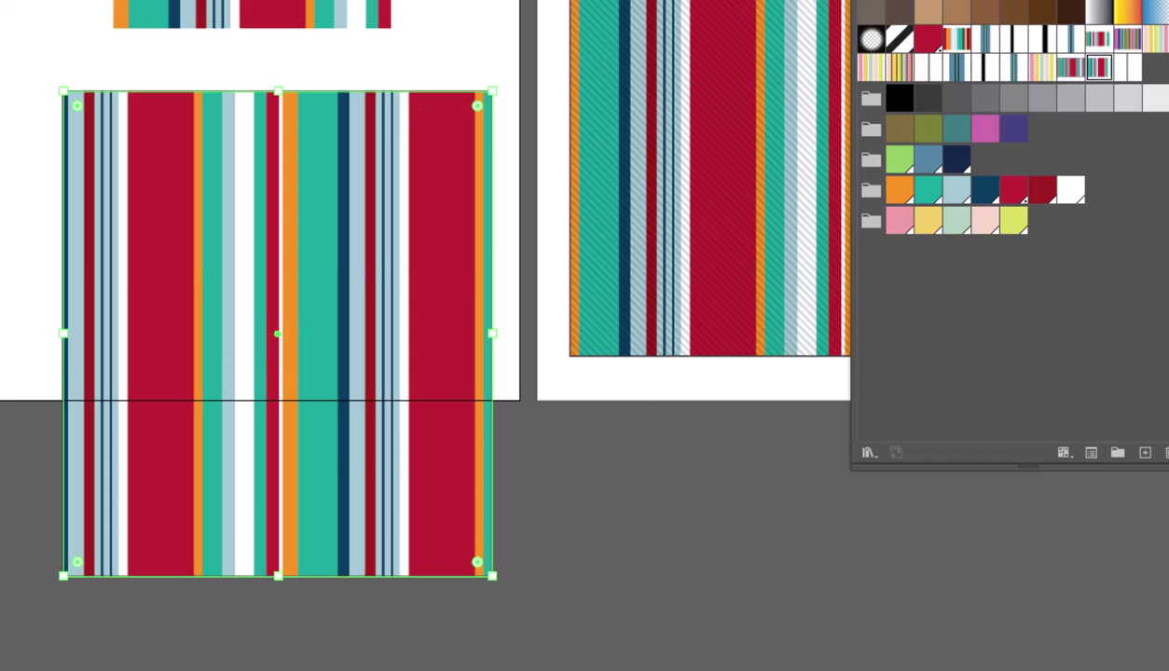
pyautogui.hotkey('shift', 'F5')
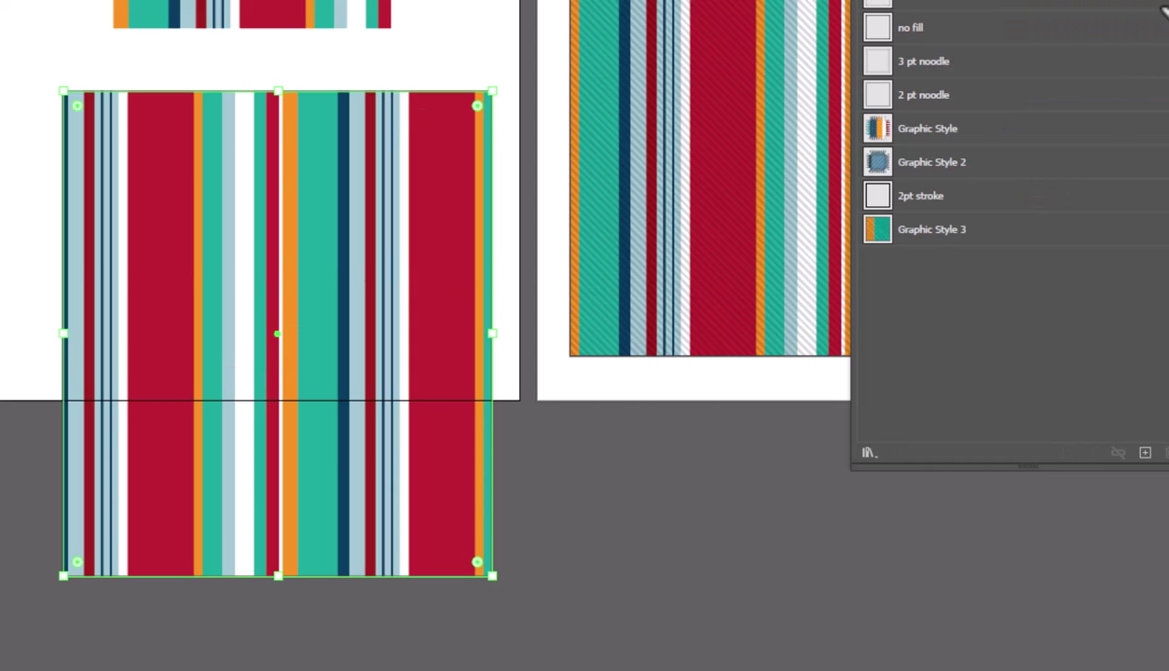